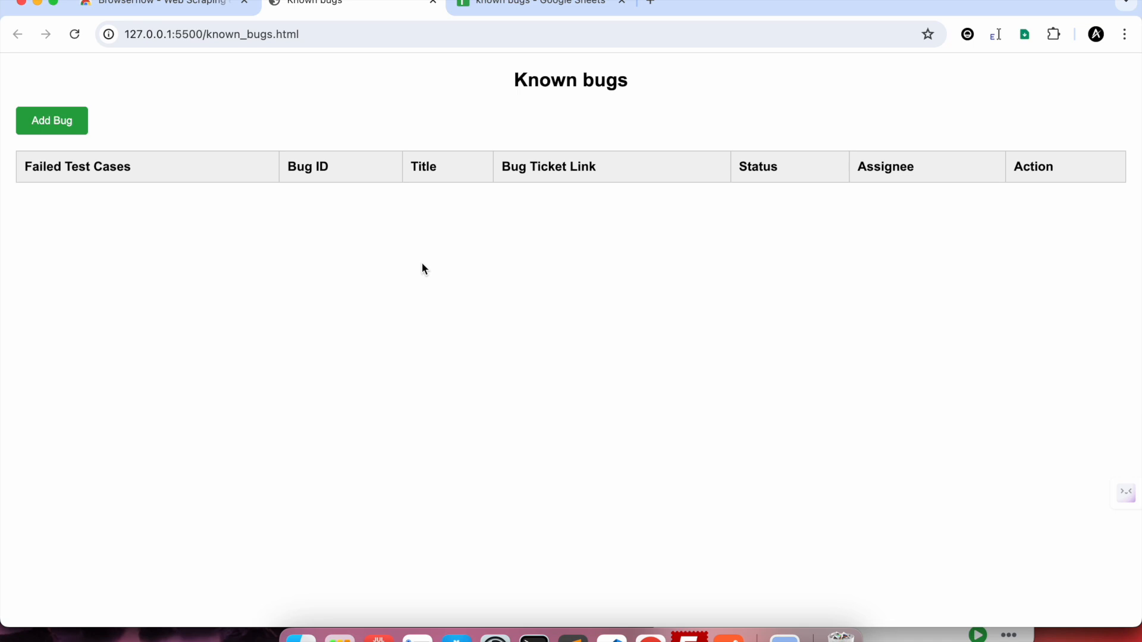
Start a new bug entry with failed test case TC1, bug ID bug01 and the title "title".
click(55, 124)
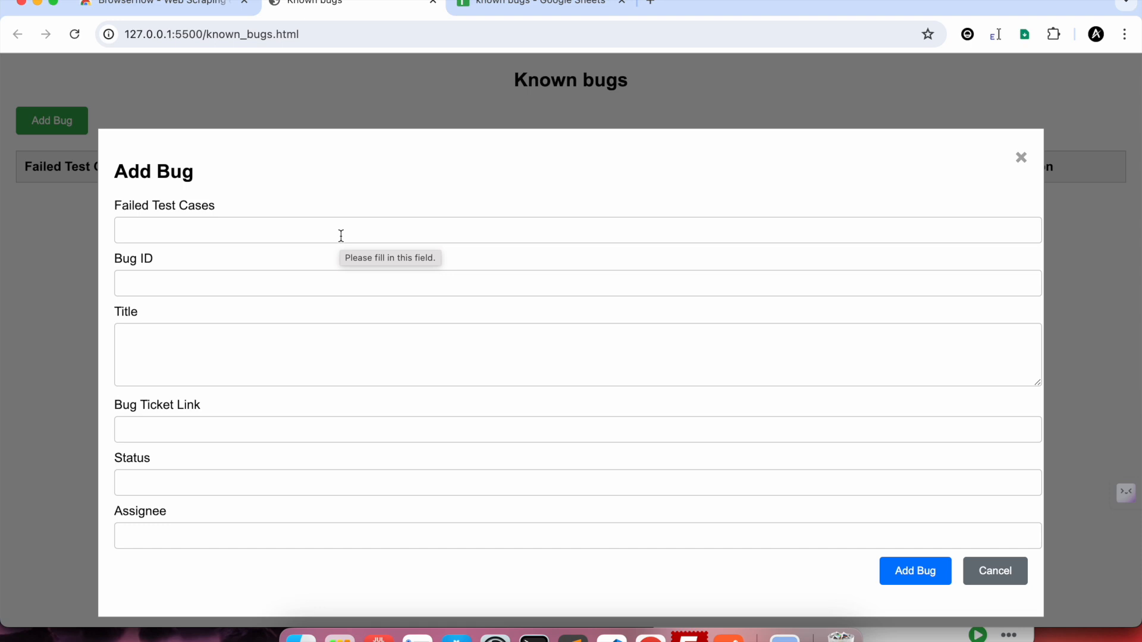
click(312, 237)
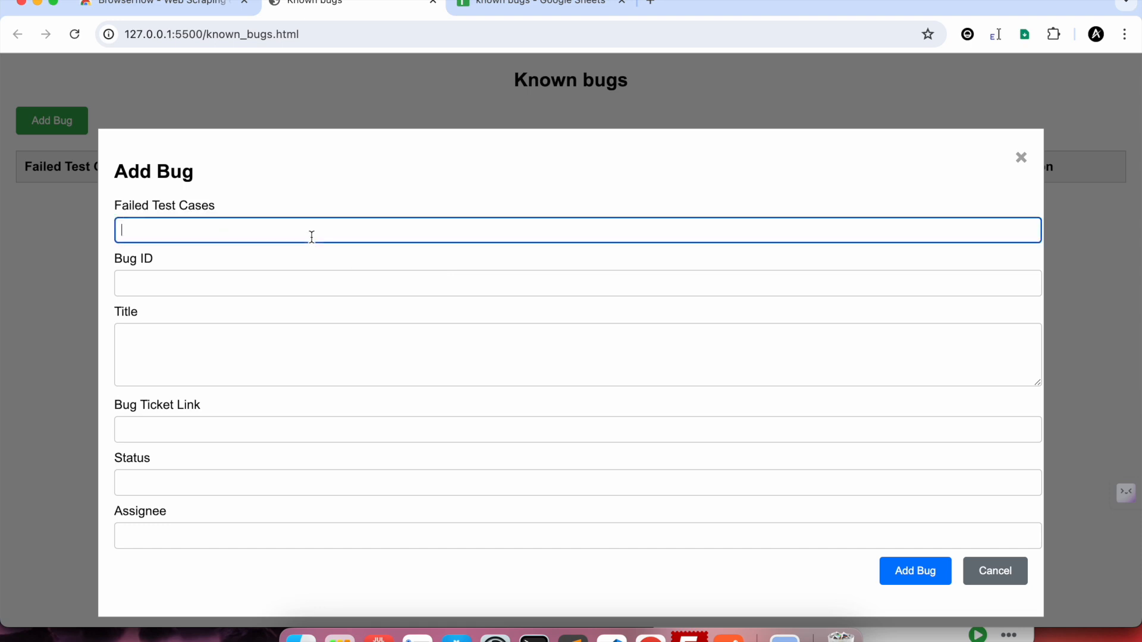
text(TC1)
key(Tab)
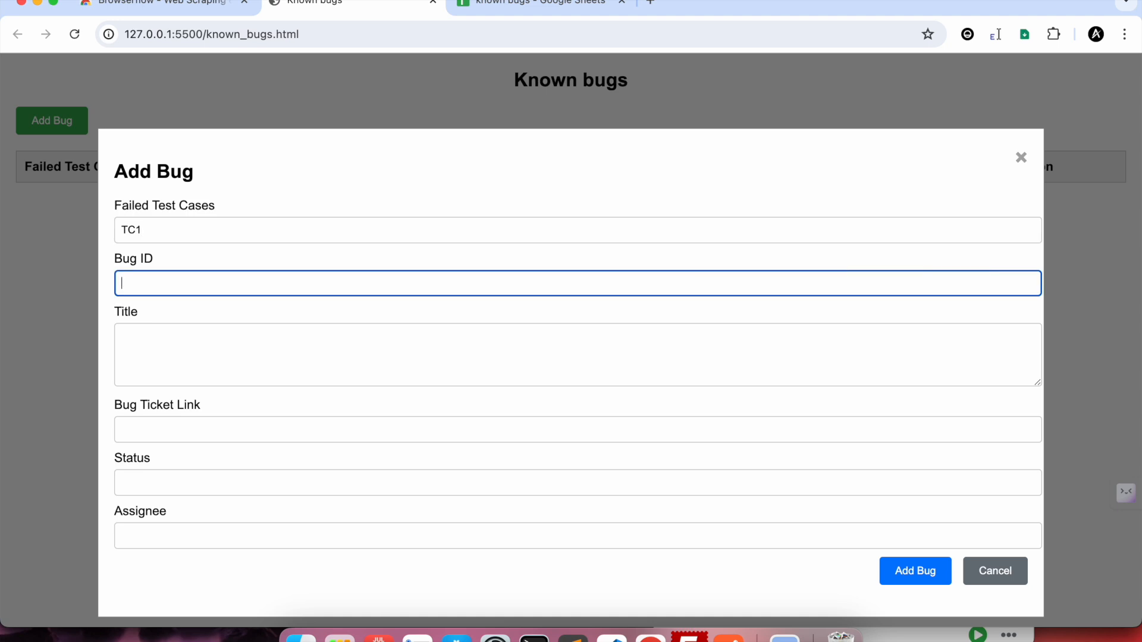
text(bug01)
key(Tab)
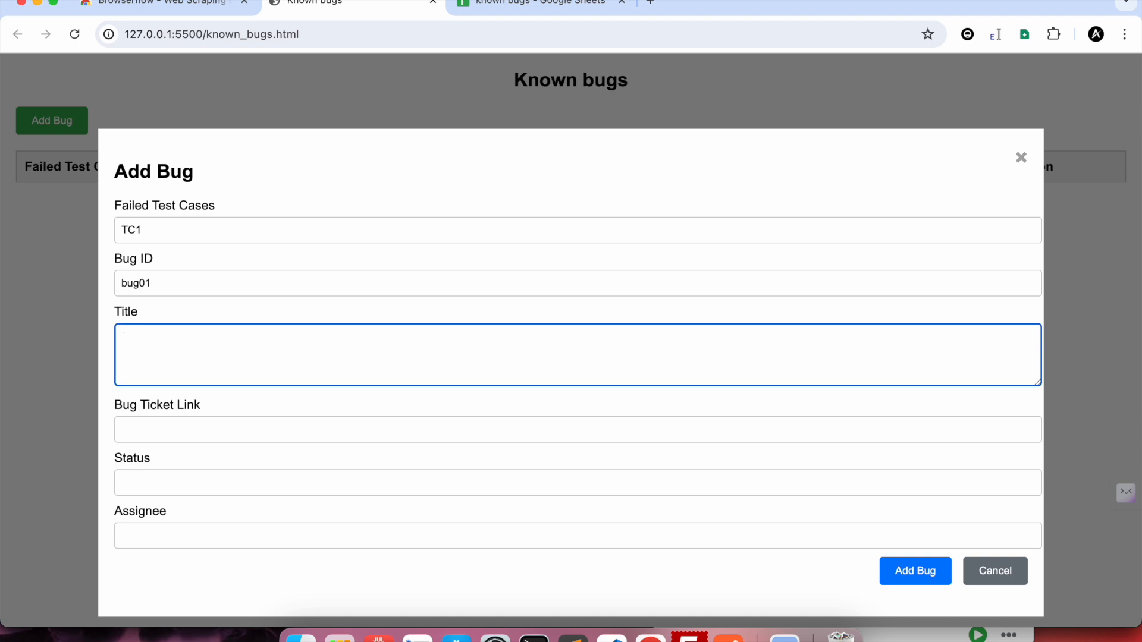
text(title)
key(Tab)
Complete the bug entry with ticket link "test", status "open" and assignee "test", and add it to the table.
text(test)
key(Tab)
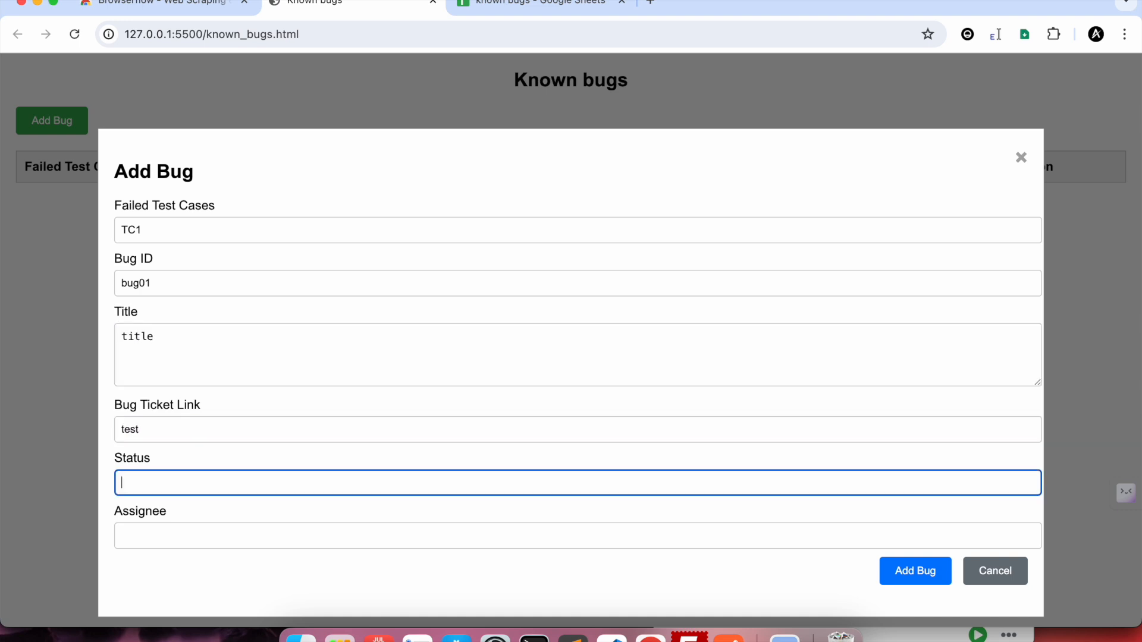
text(open)
key(Tab)
text(test)
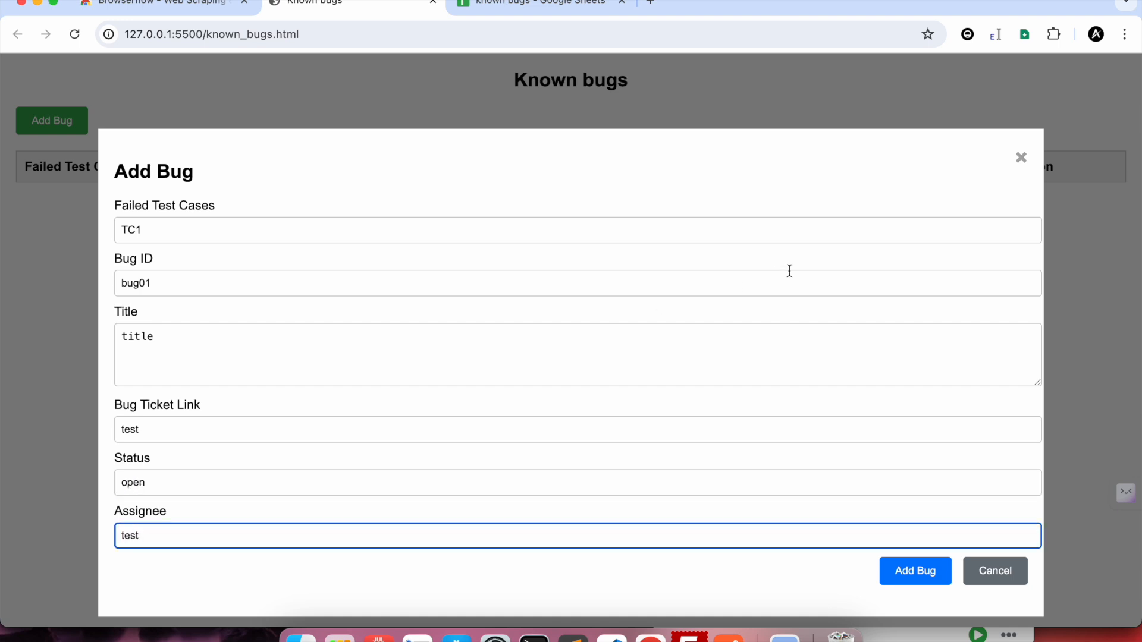
click(910, 582)
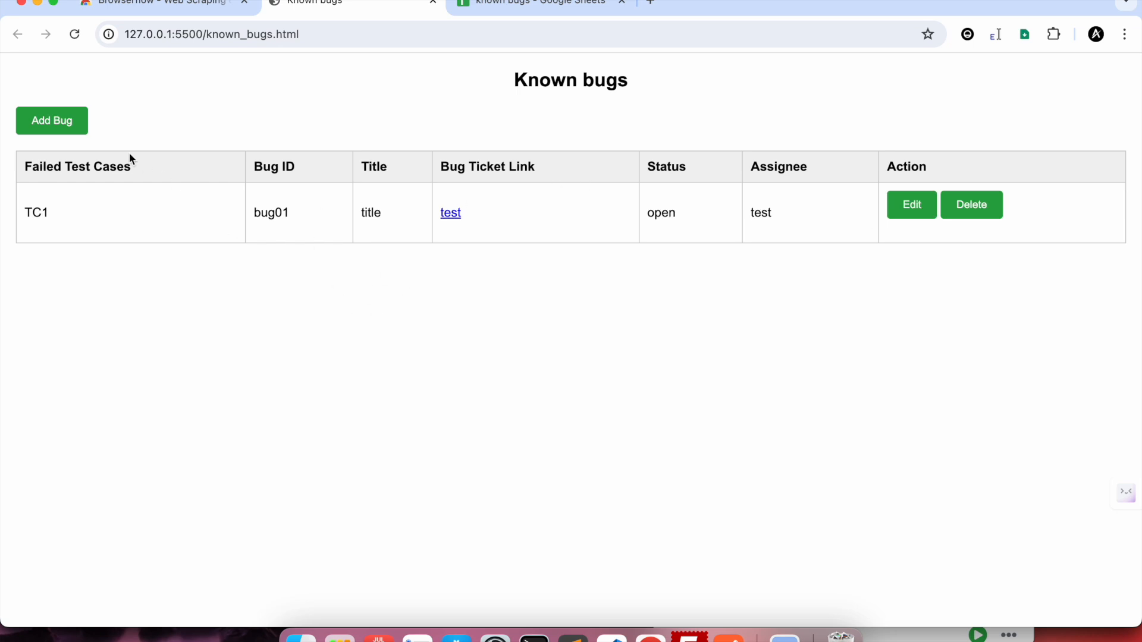
Examine the empty Add Bug form and compare the Known bugs page with the records in the known bugs spreadsheet.
click(63, 132)
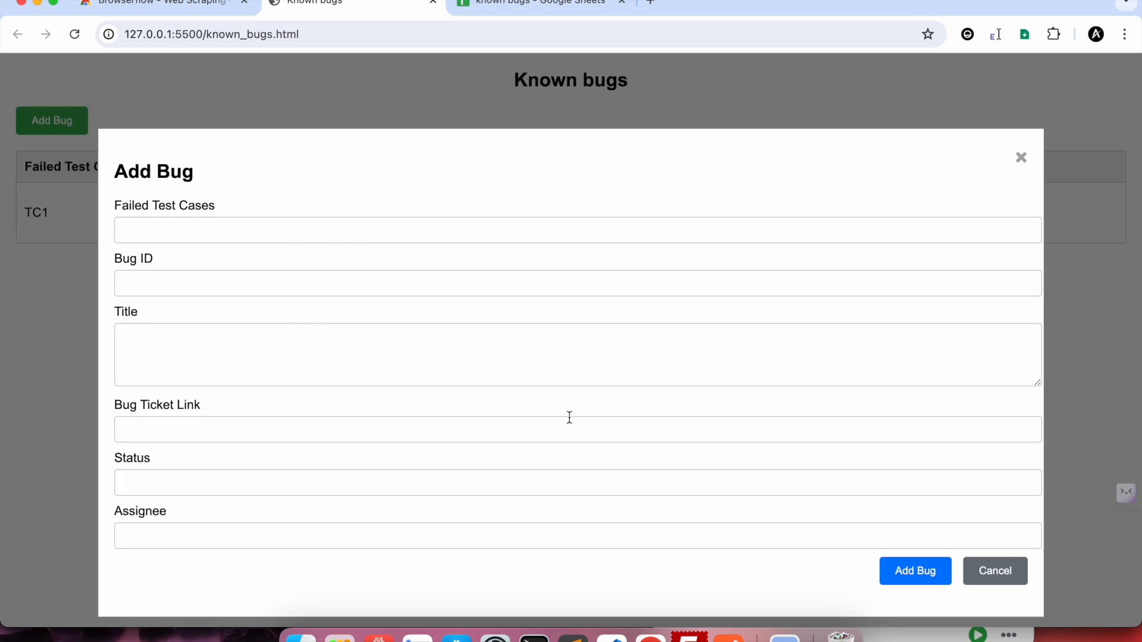
click(1018, 157)
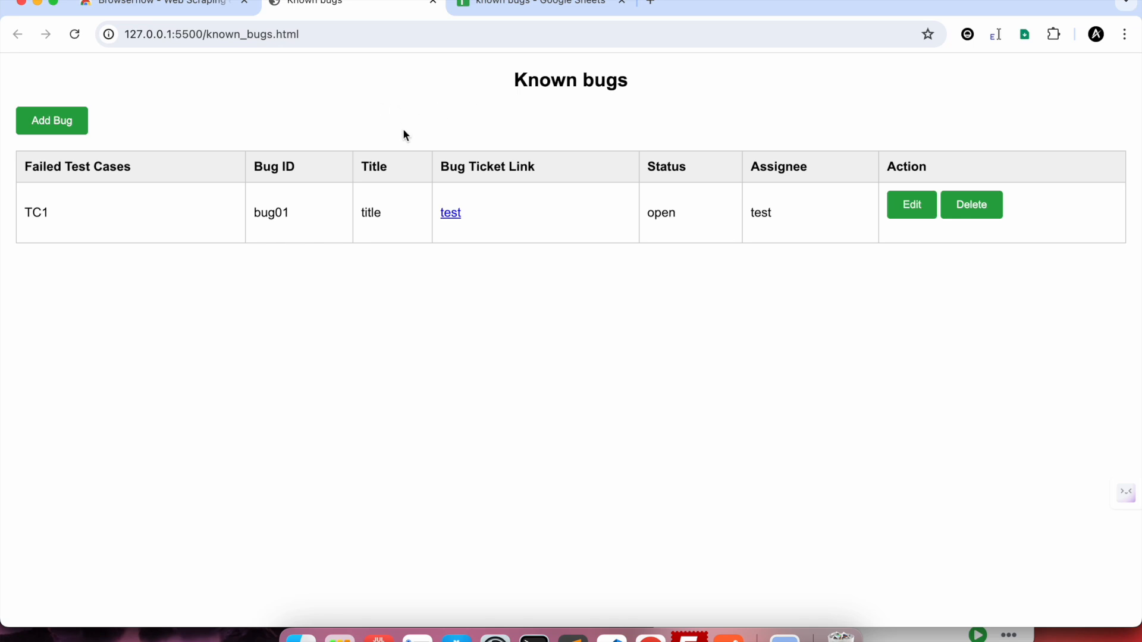
click(520, 4)
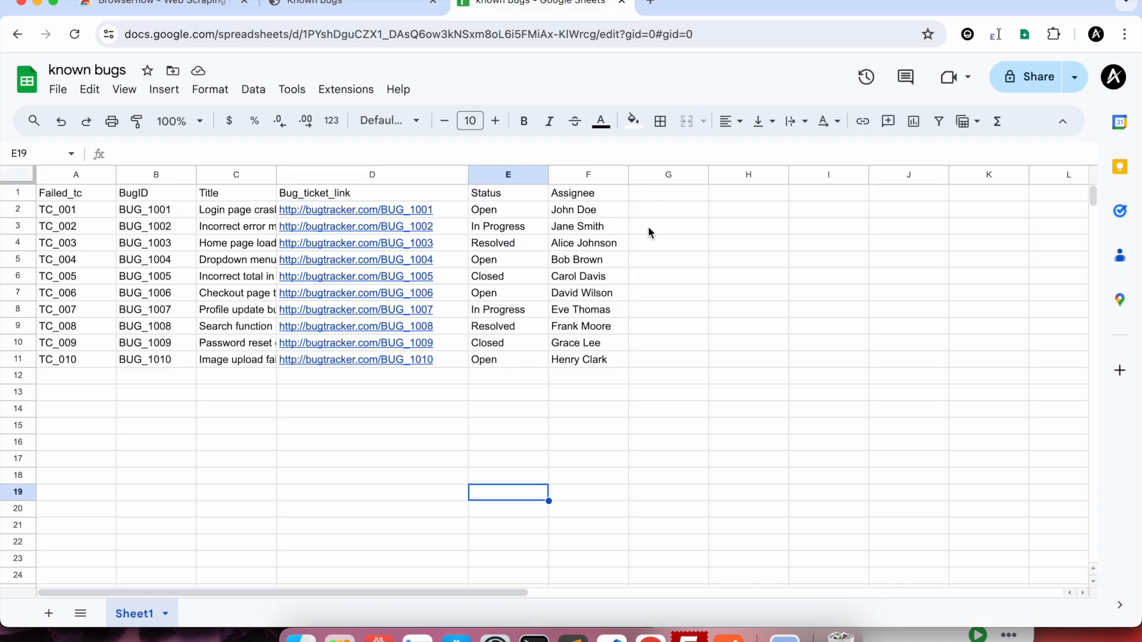
click(84, 214)
click(361, 5)
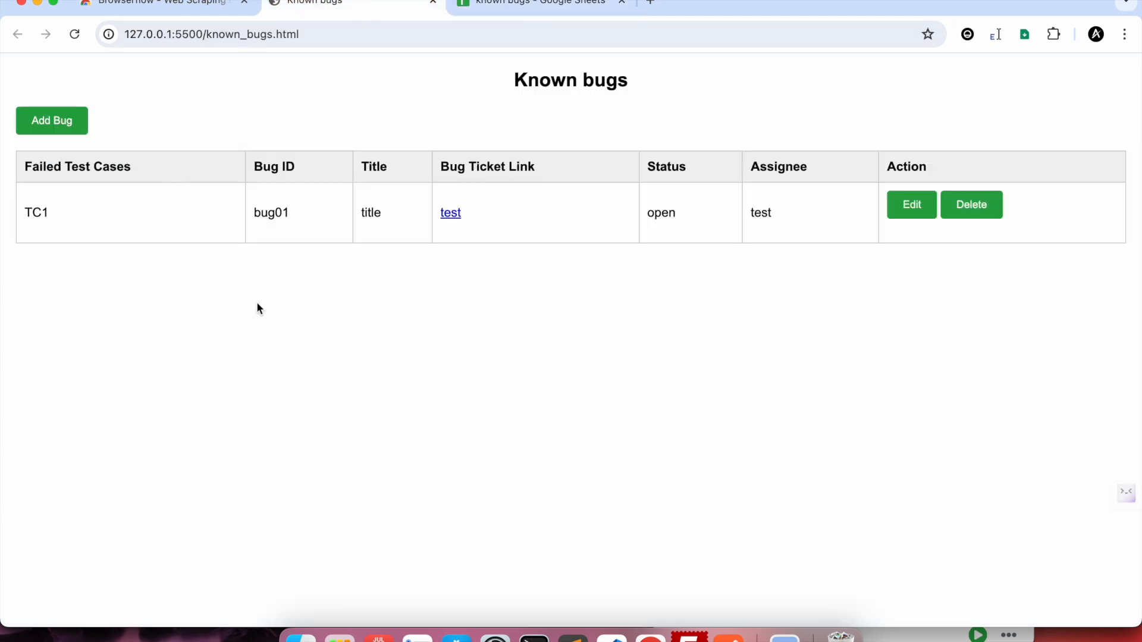
click(550, 4)
mouse_move(316, 343)
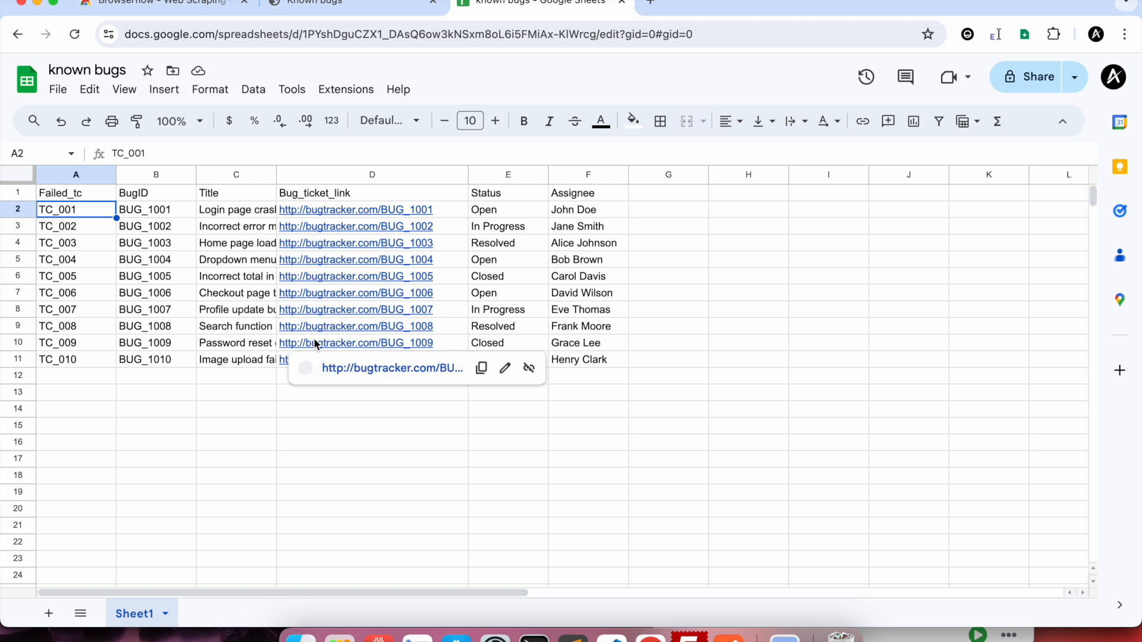
click(148, 444)
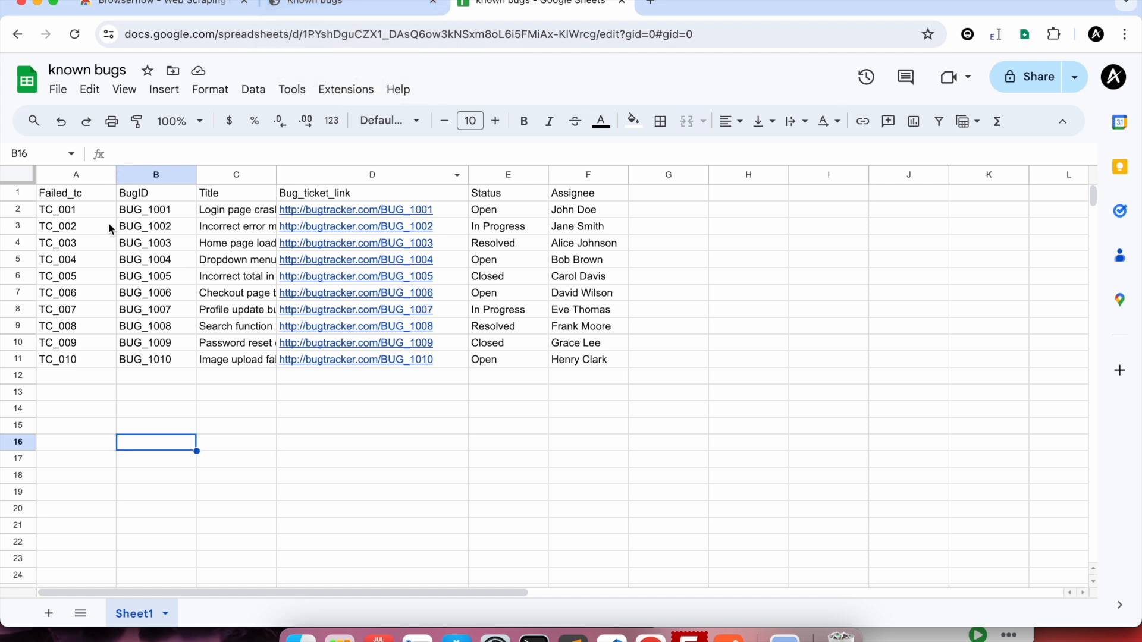
Return to the Known bugs page and delete the TC1 bug entry.
key(ctrl+shift+Tab)
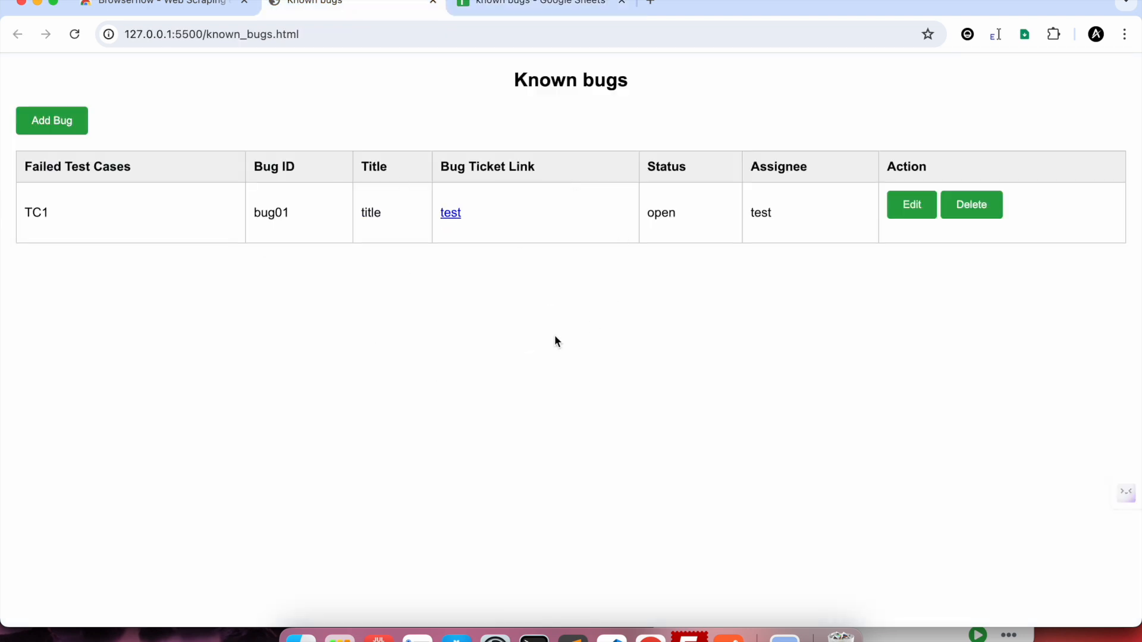
click(984, 212)
click(947, 272)
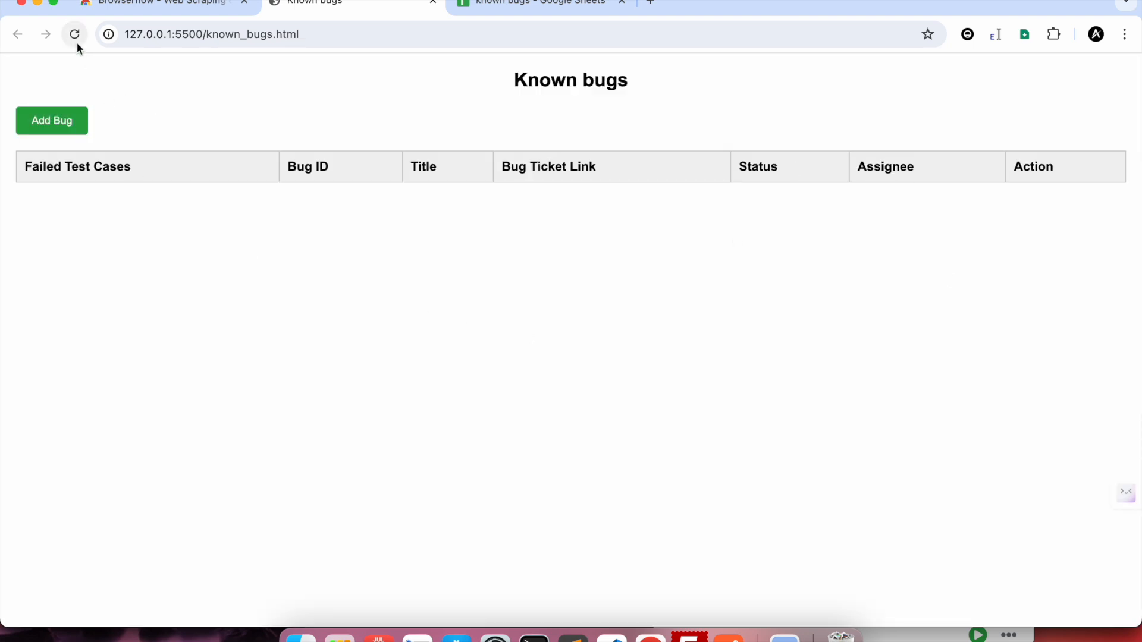
Compare the known bugs spreadsheet columns with the Add Bug form fields, and close the form without adding anything.
click(553, 7)
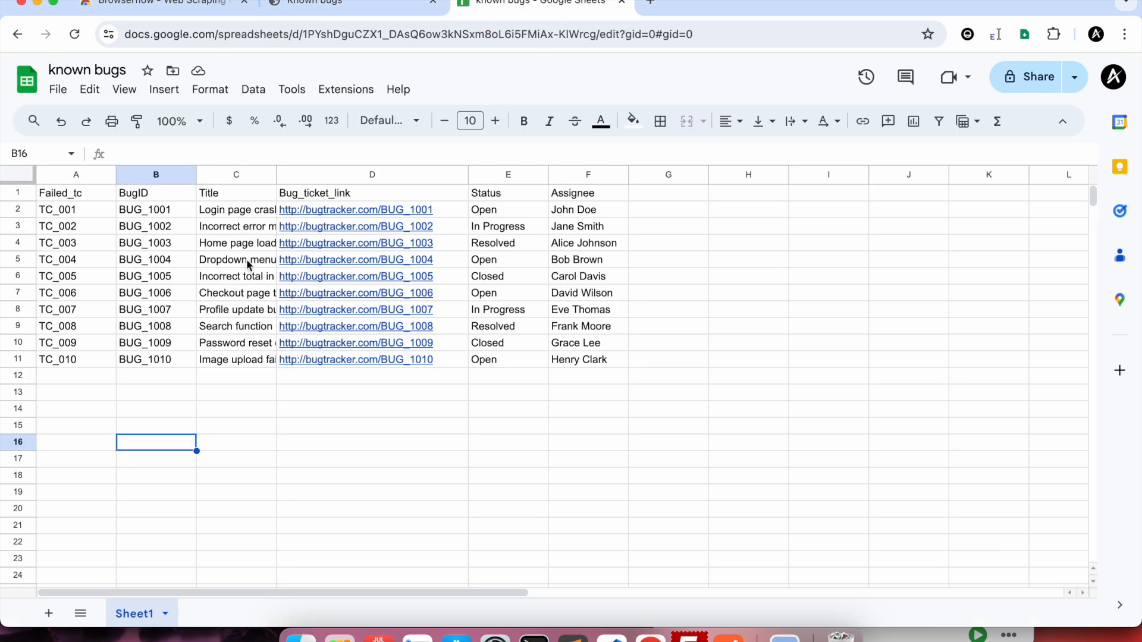
click(351, 8)
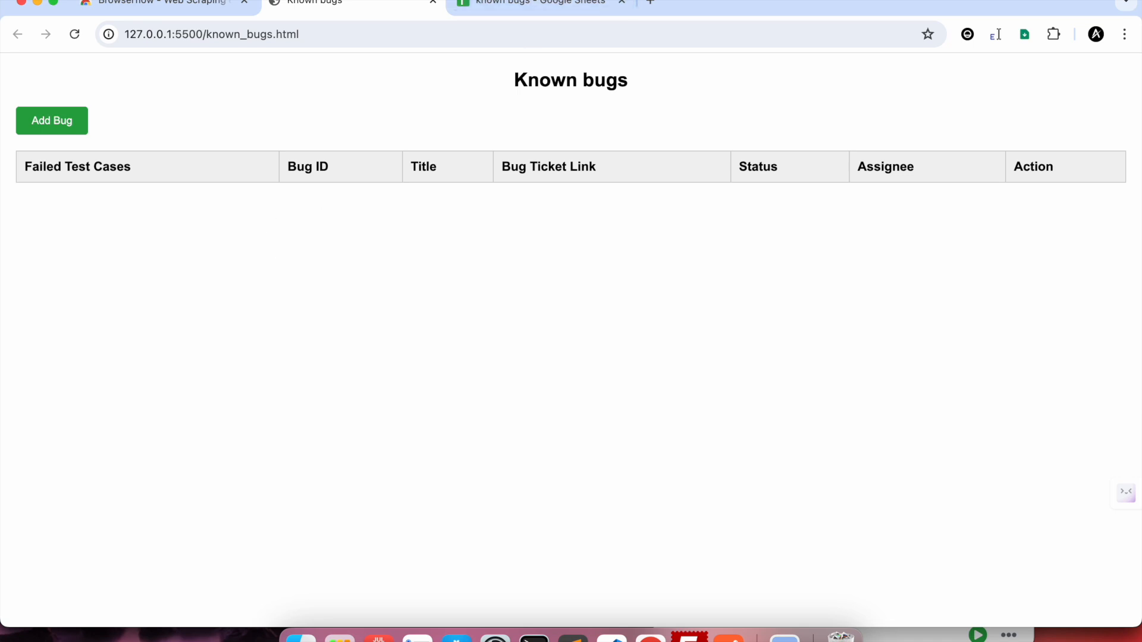
click(66, 123)
click(301, 234)
click(521, 2)
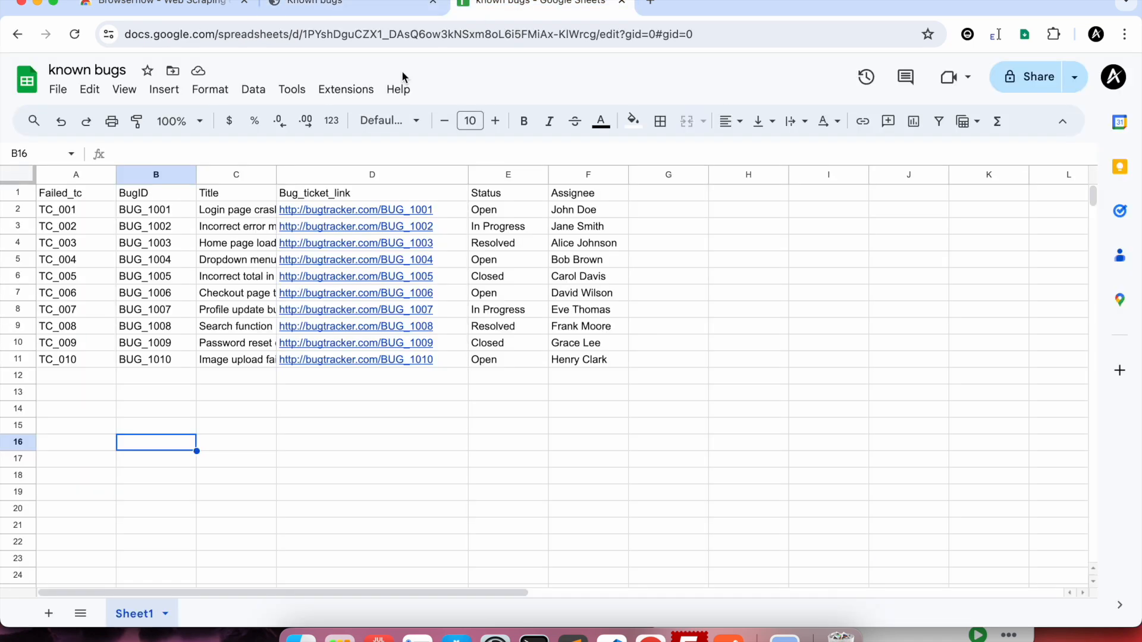
click(373, 13)
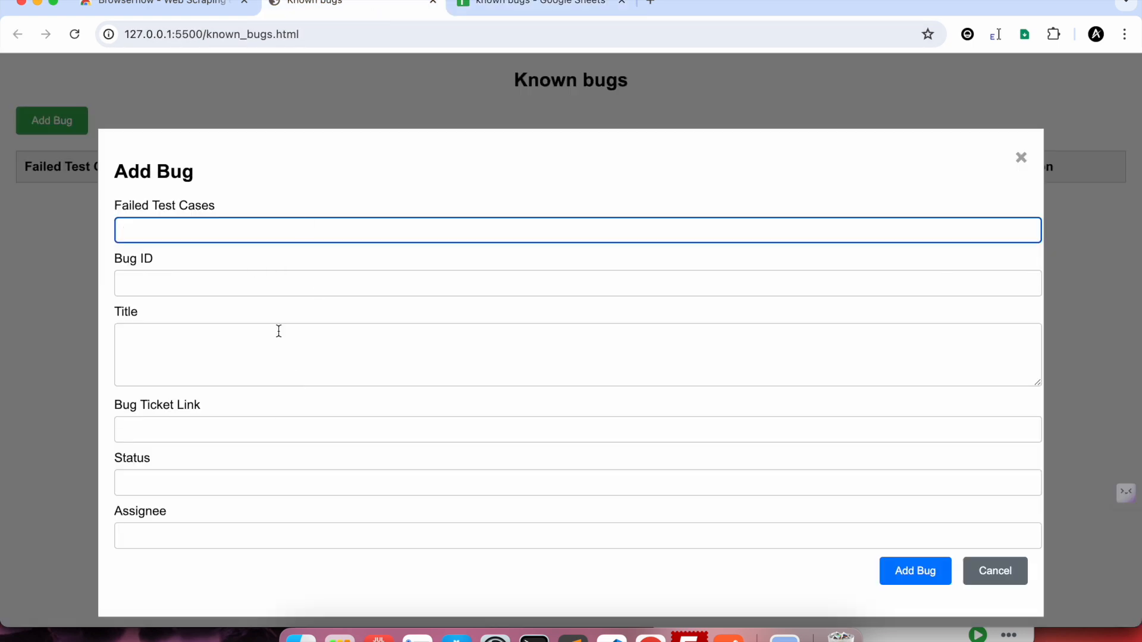
click(1020, 159)
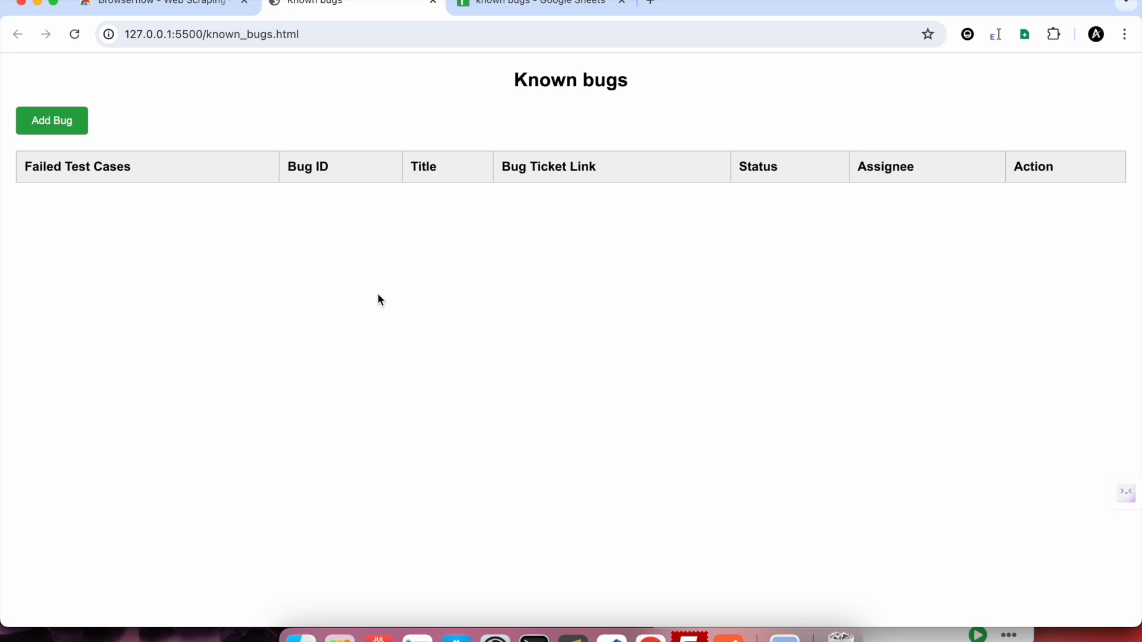
Switch to Browserflow and create a flow named AddBugs.
key(super+grave)
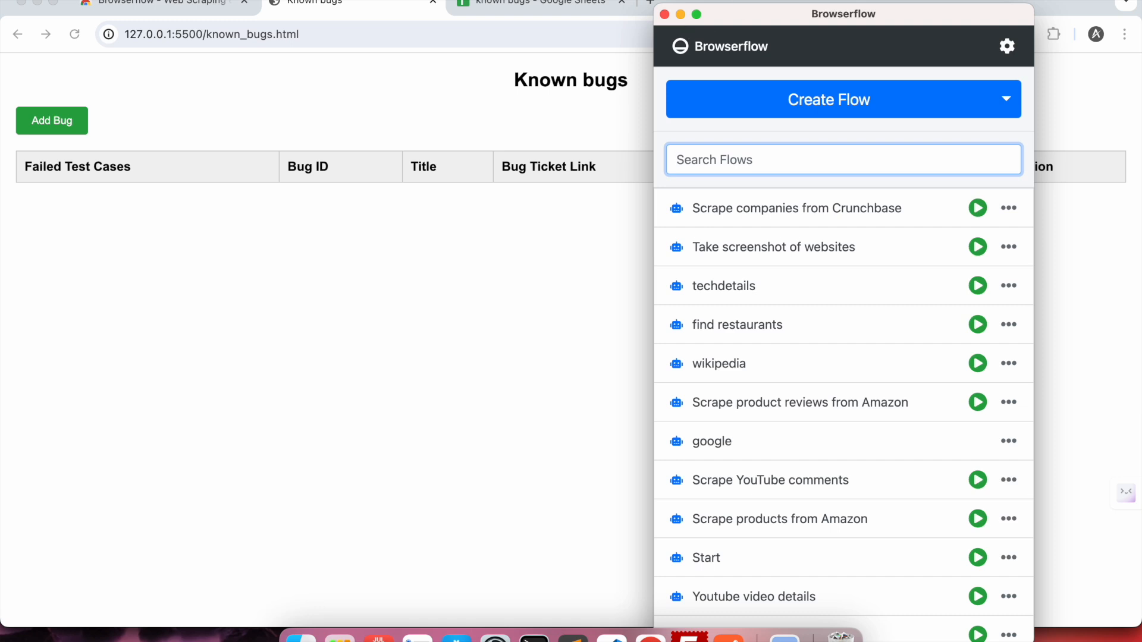
drag(831, 17, 808, 22)
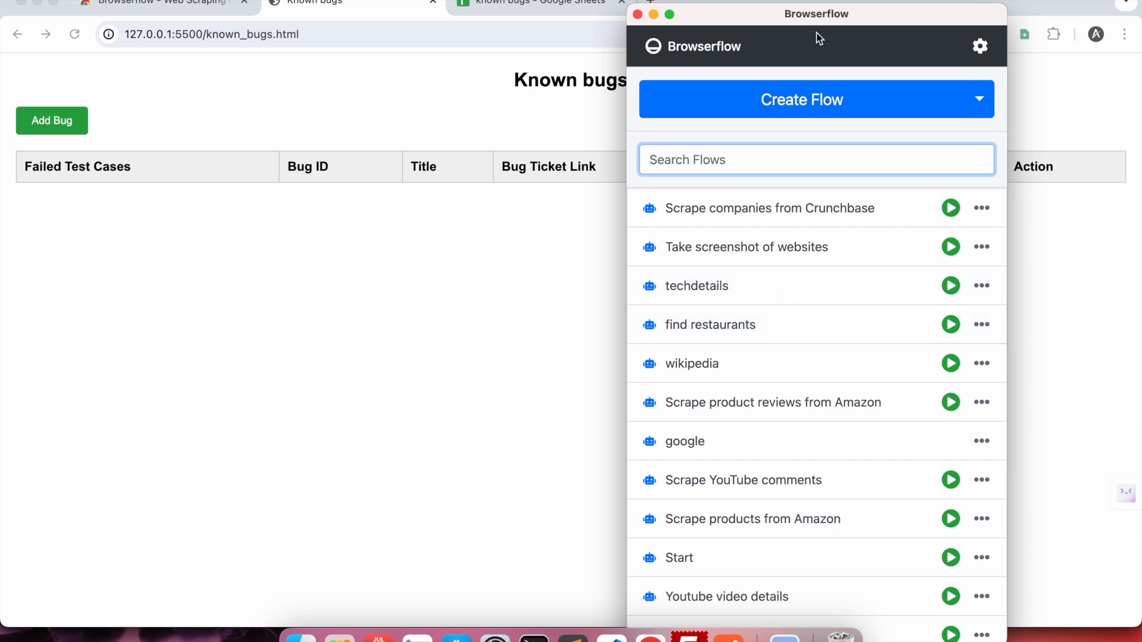
click(802, 99)
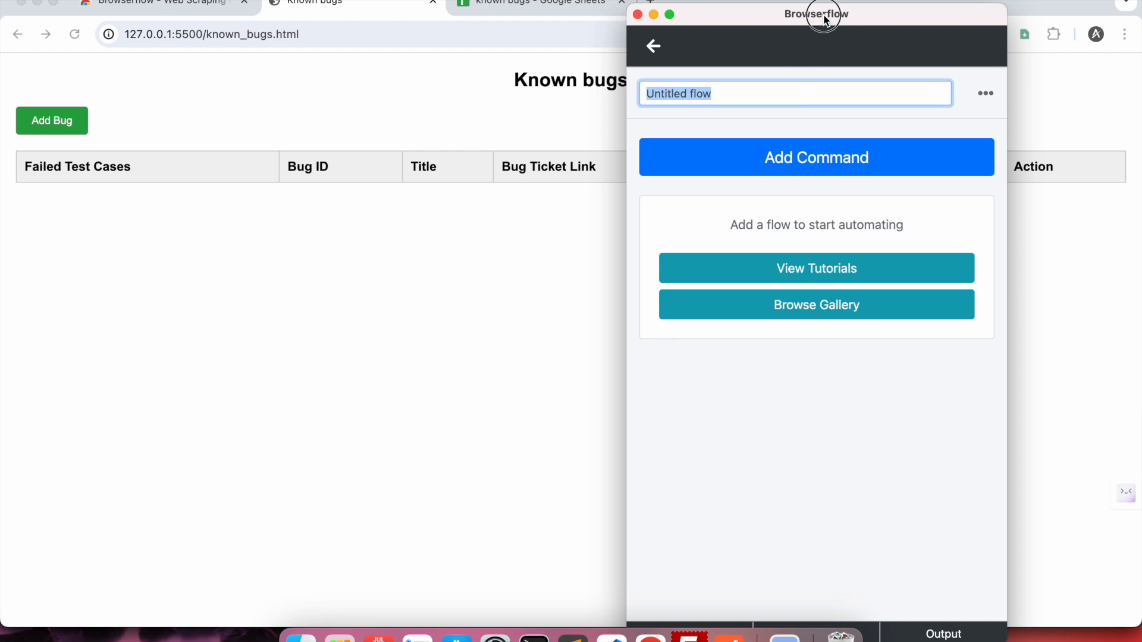
drag(823, 13, 900, 33)
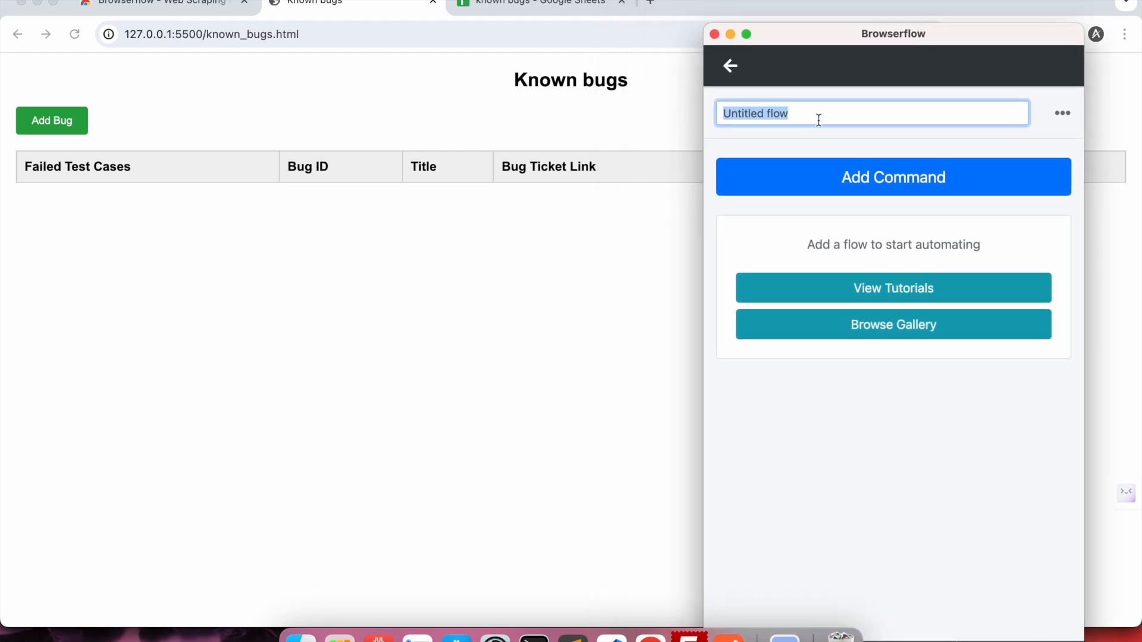
text(AddBugs)
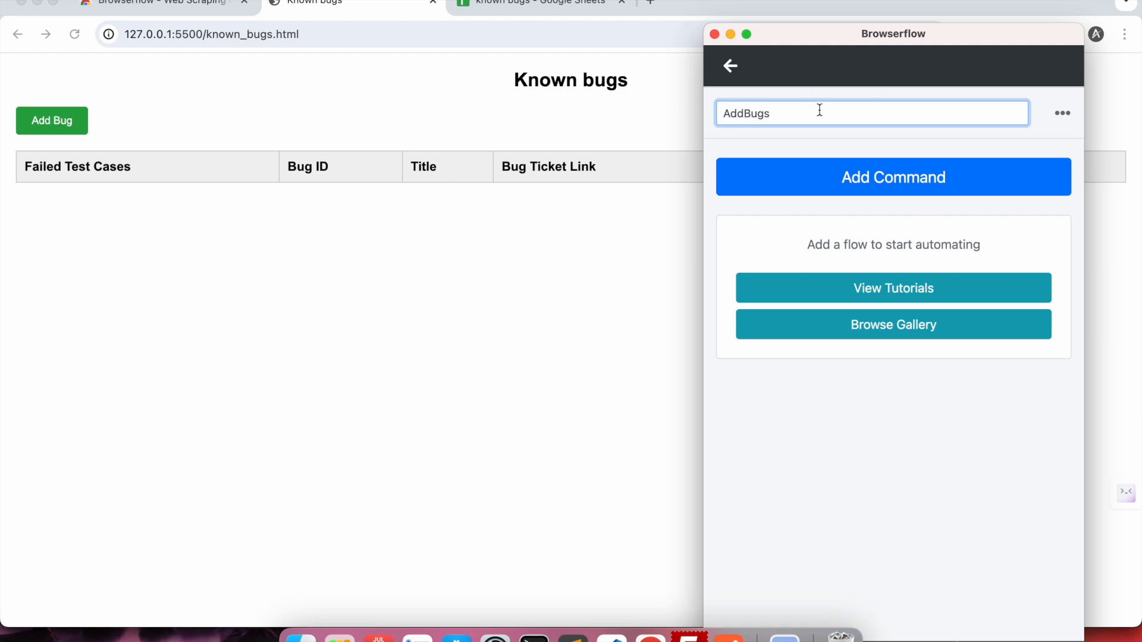
Open the command list for the AddBugs flow and check the bug records in the spreadsheet against the Known bugs page.
click(881, 177)
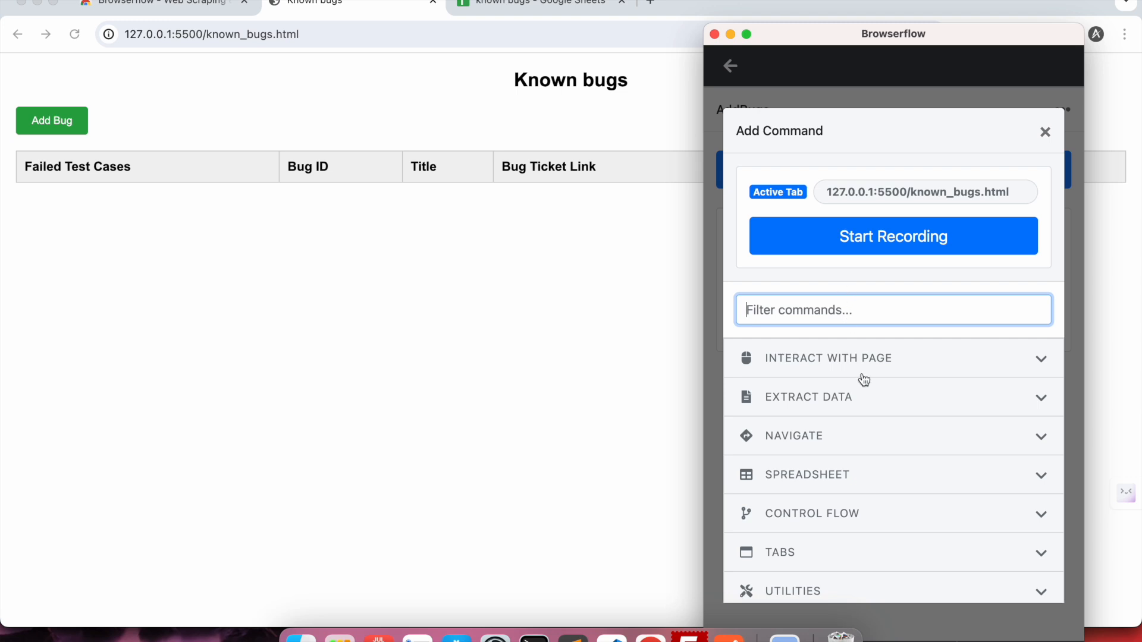
scroll(862, 380, down, 1)
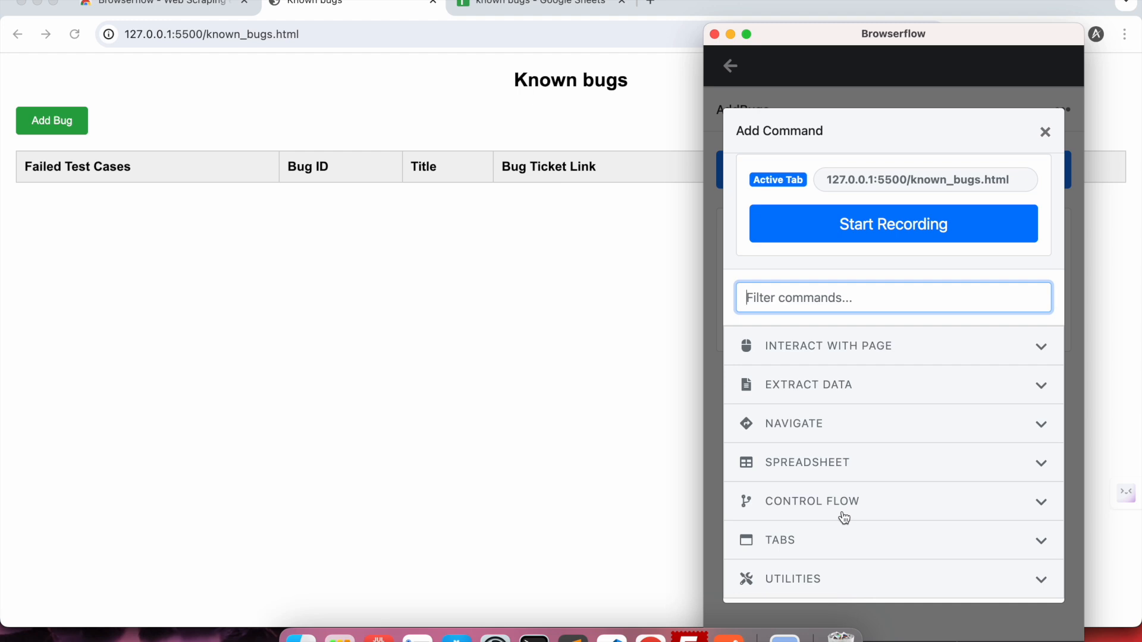
click(535, 5)
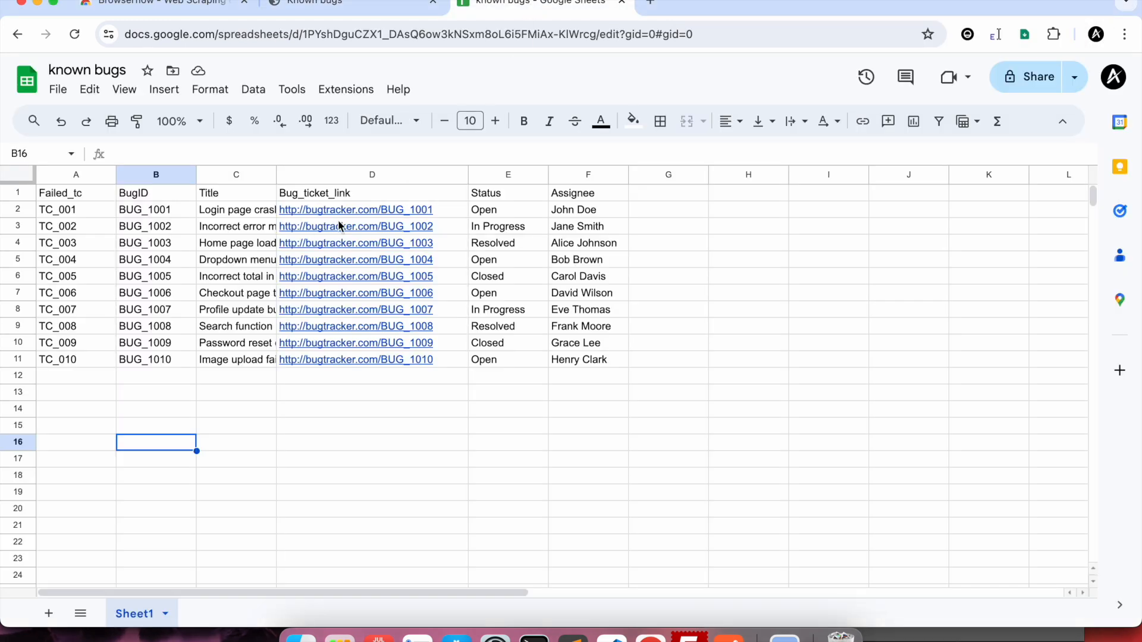
mouse_move(340, 226)
click(364, 8)
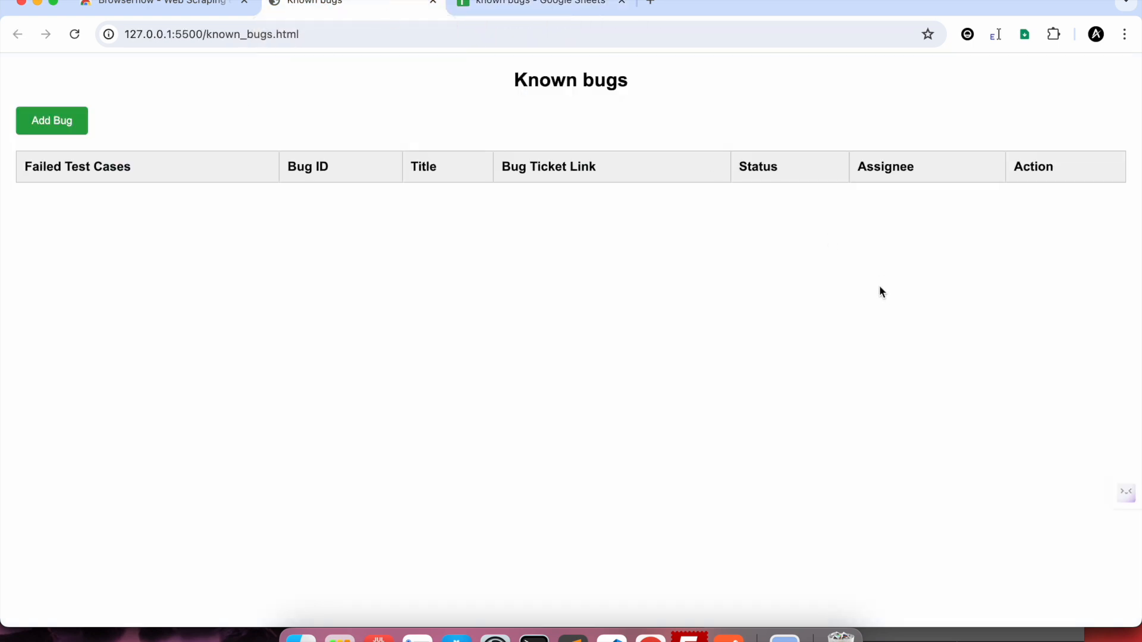
key(super+grave)
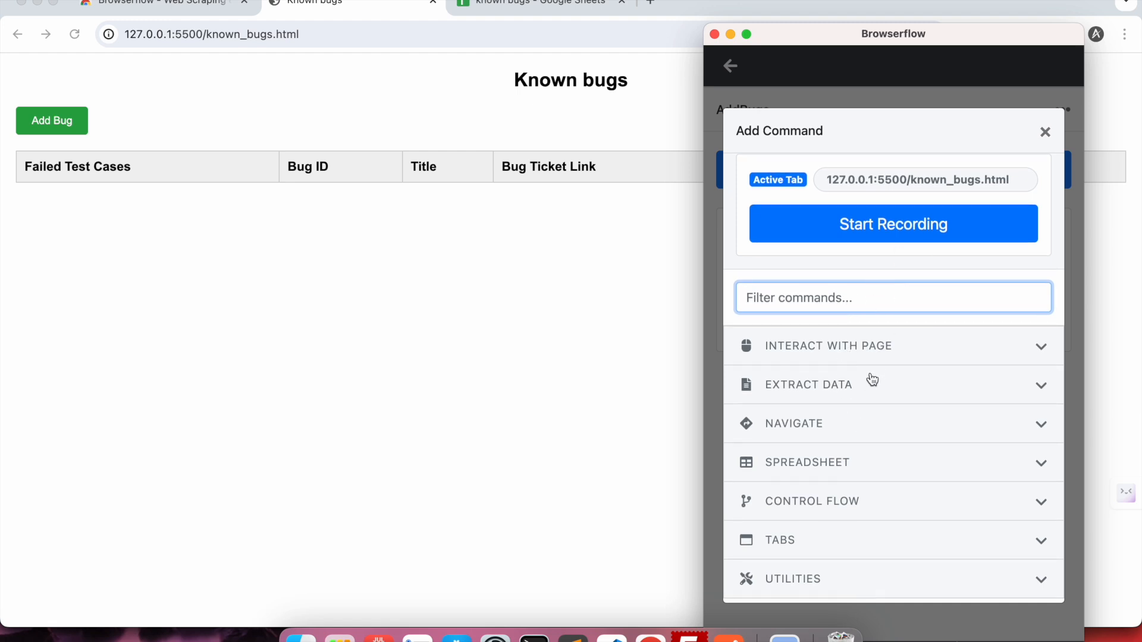
Examine the available Interact with Page and Spreadsheet commands for the AddBugs flow.
click(956, 347)
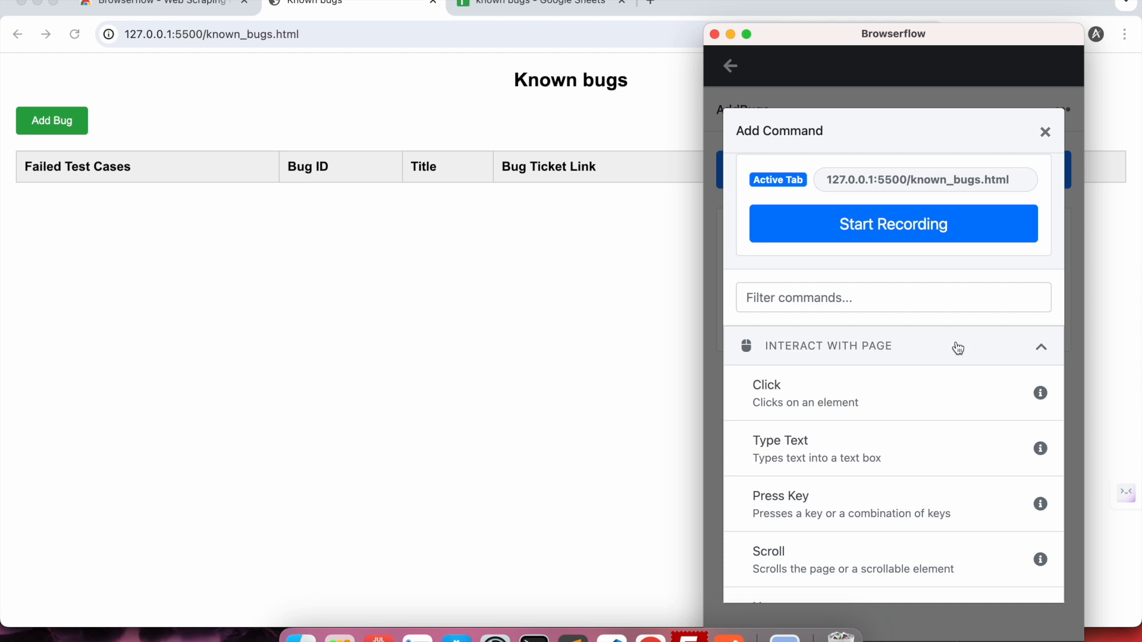
scroll(957, 349, down, 2)
scroll(957, 348, up, 1)
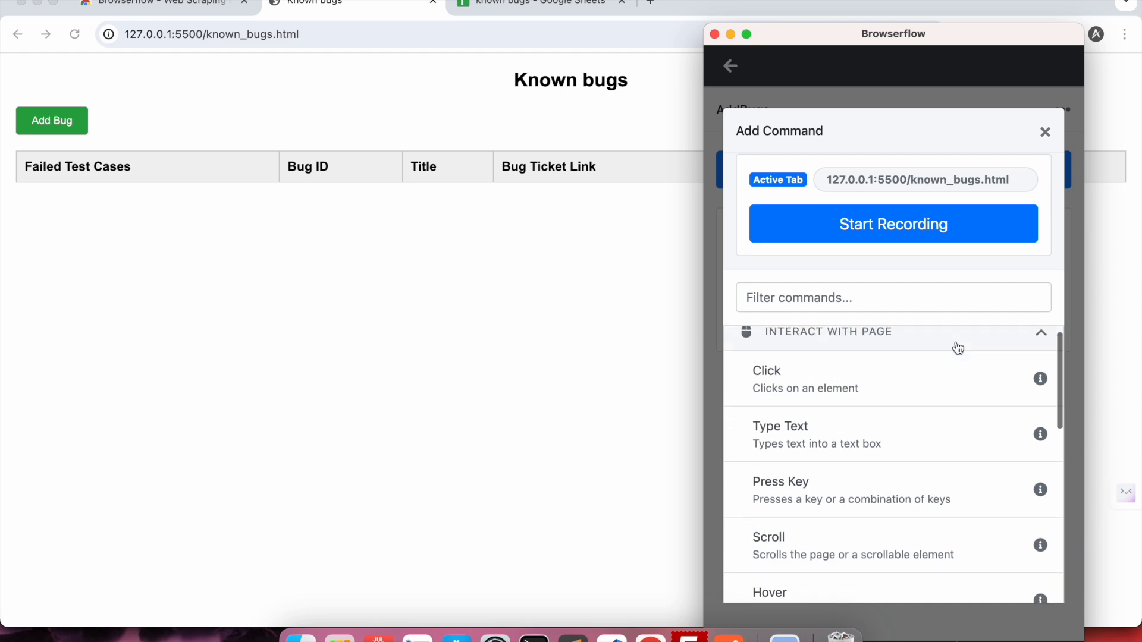
click(940, 345)
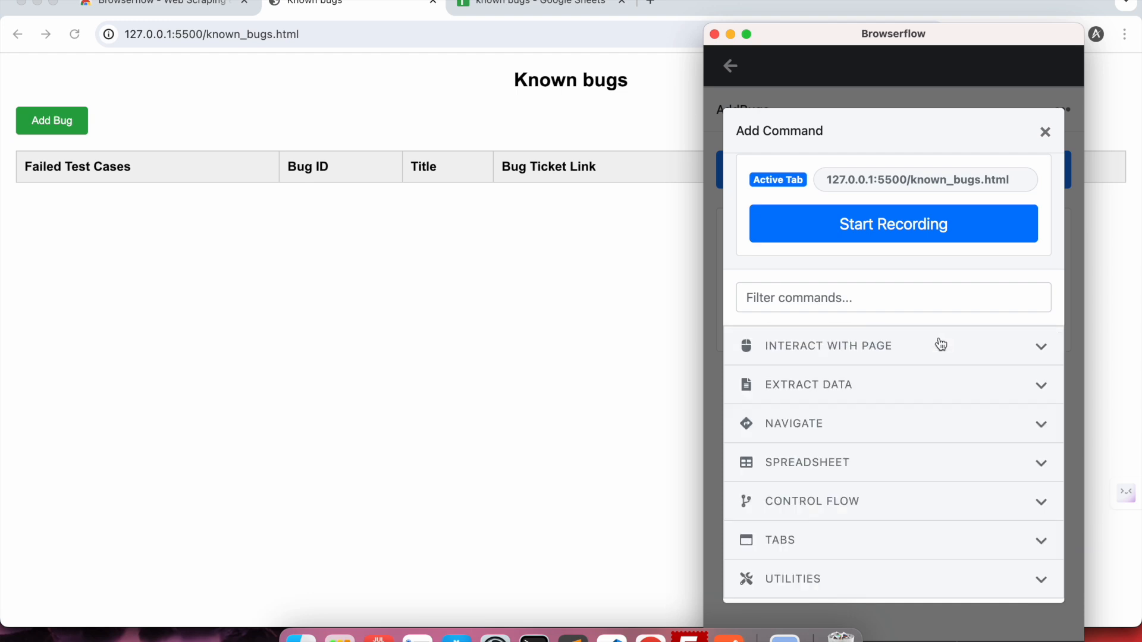
click(890, 473)
scroll(890, 473, down, 3)
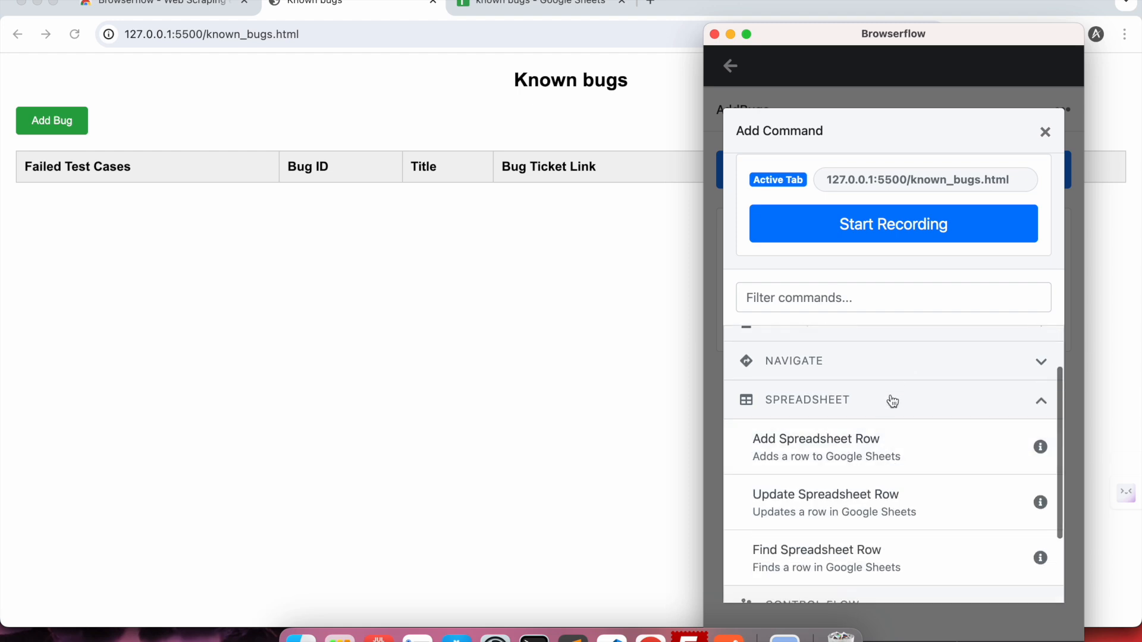
scroll(894, 400, up, 1)
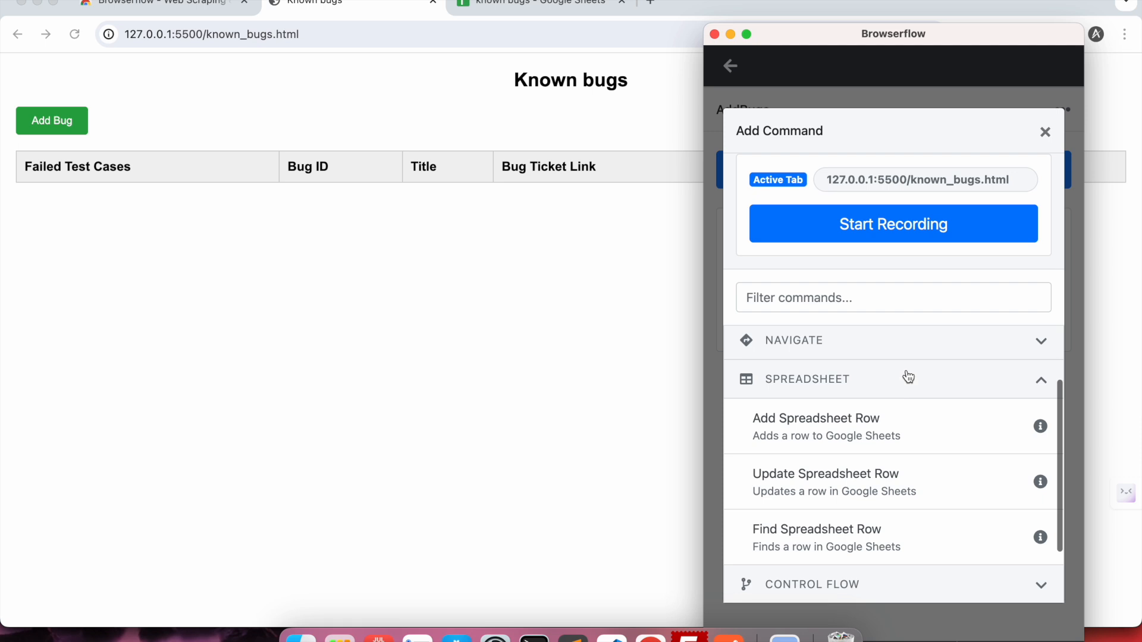
click(910, 387)
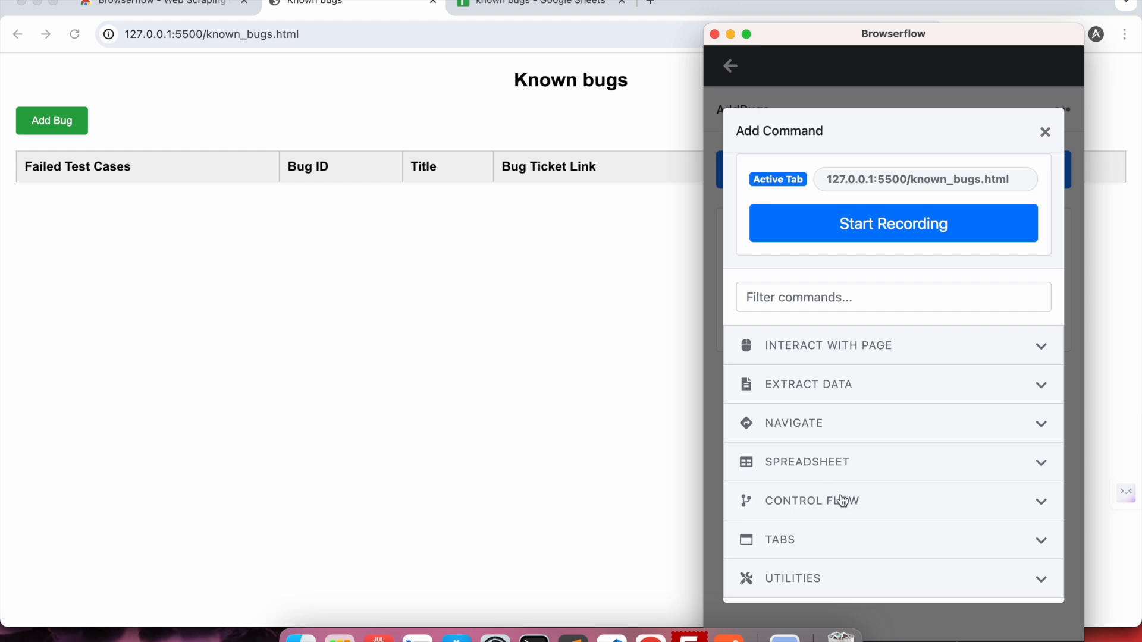
Add a Loop Spreadsheet Rows command from the control flow commands to the AddBugs flow.
click(907, 504)
scroll(910, 505, down, 3)
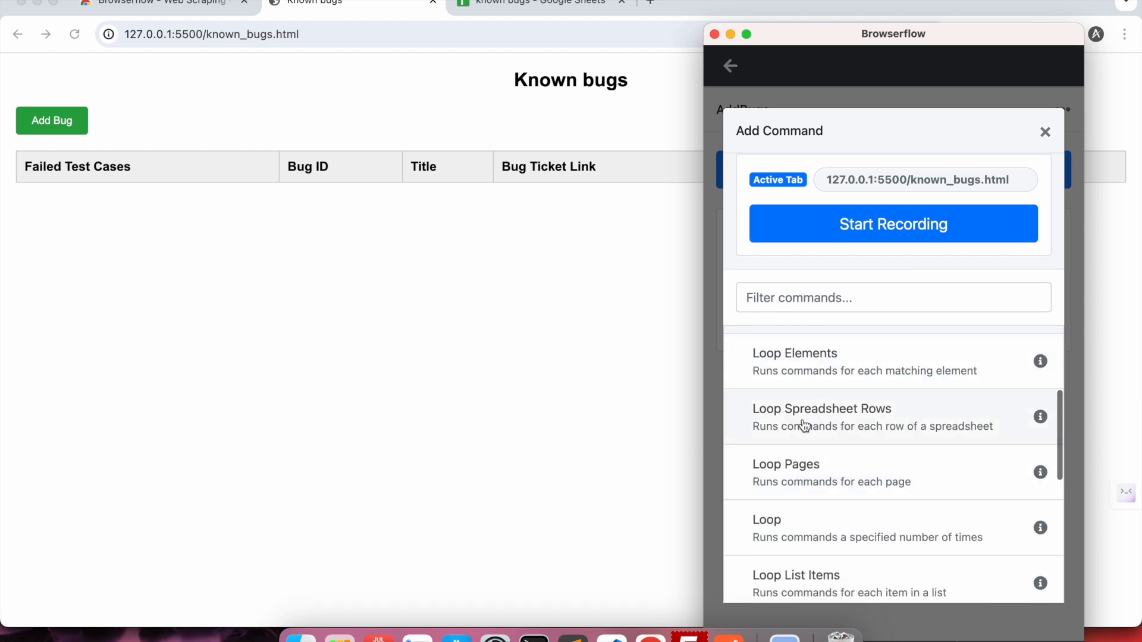
click(892, 409)
scroll(872, 311, up, 3)
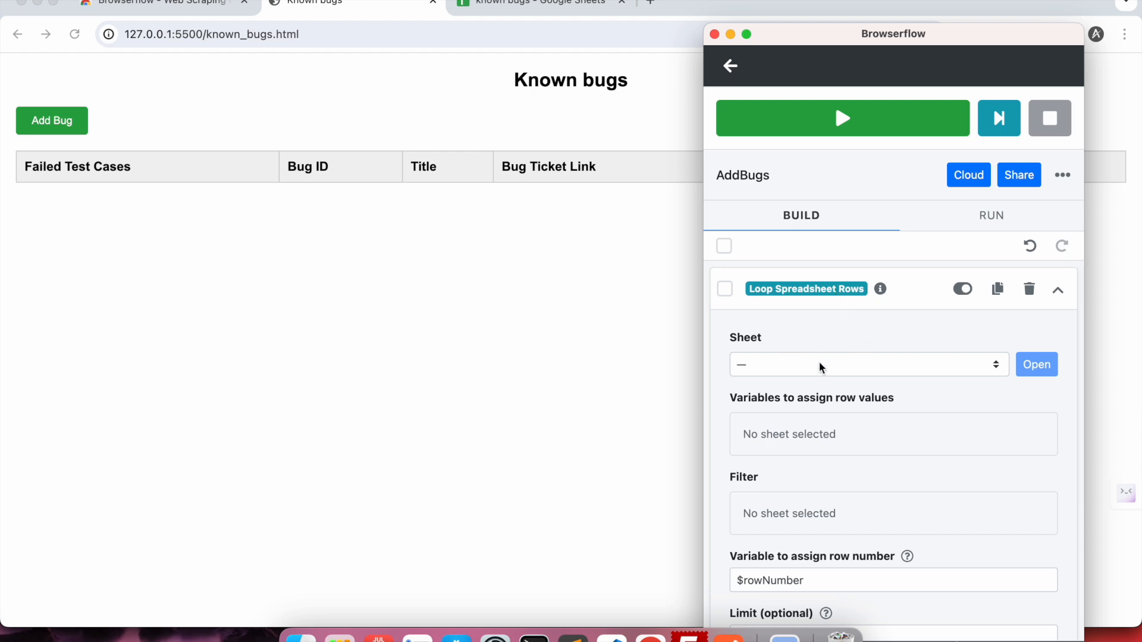
Start connecting a new sheet for the loop and choose the existing Google account.
click(847, 365)
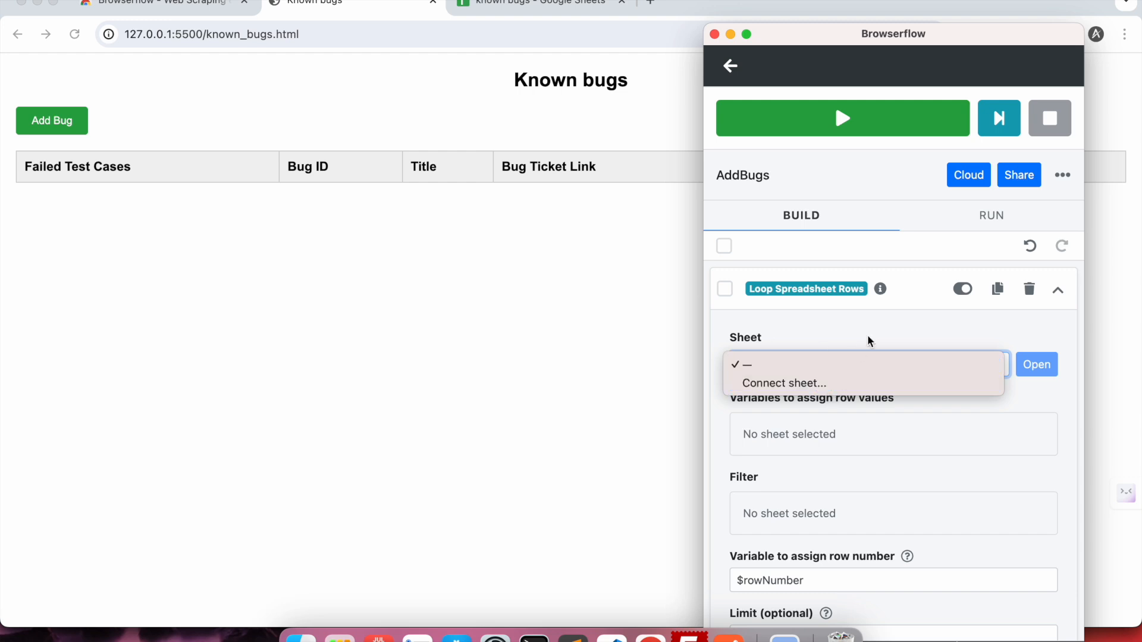
click(889, 339)
click(797, 372)
click(854, 384)
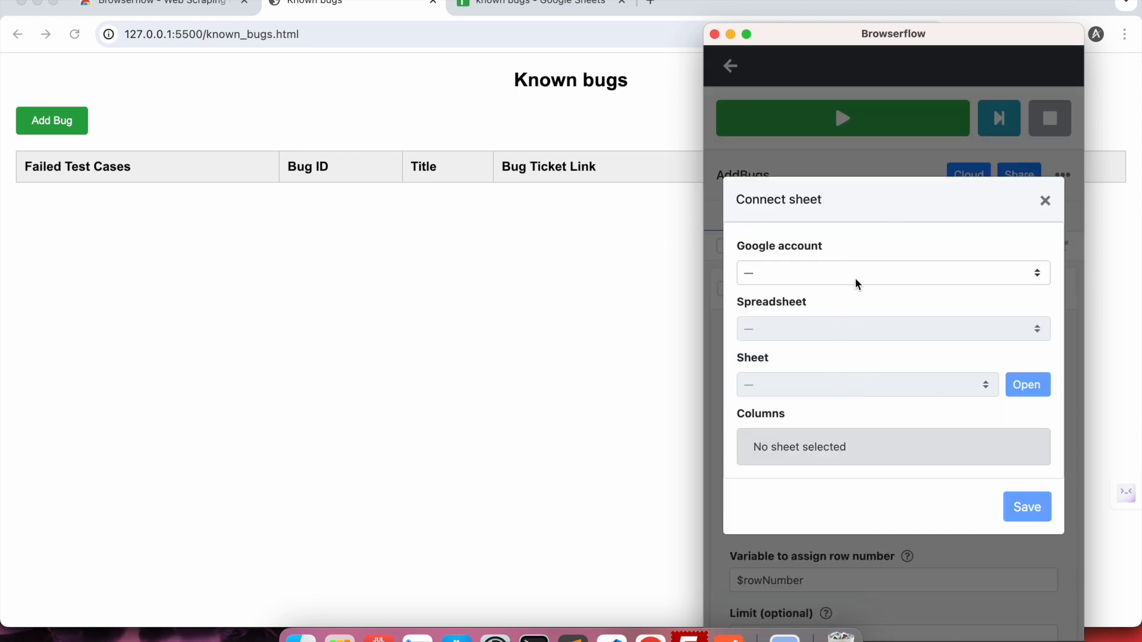
click(872, 272)
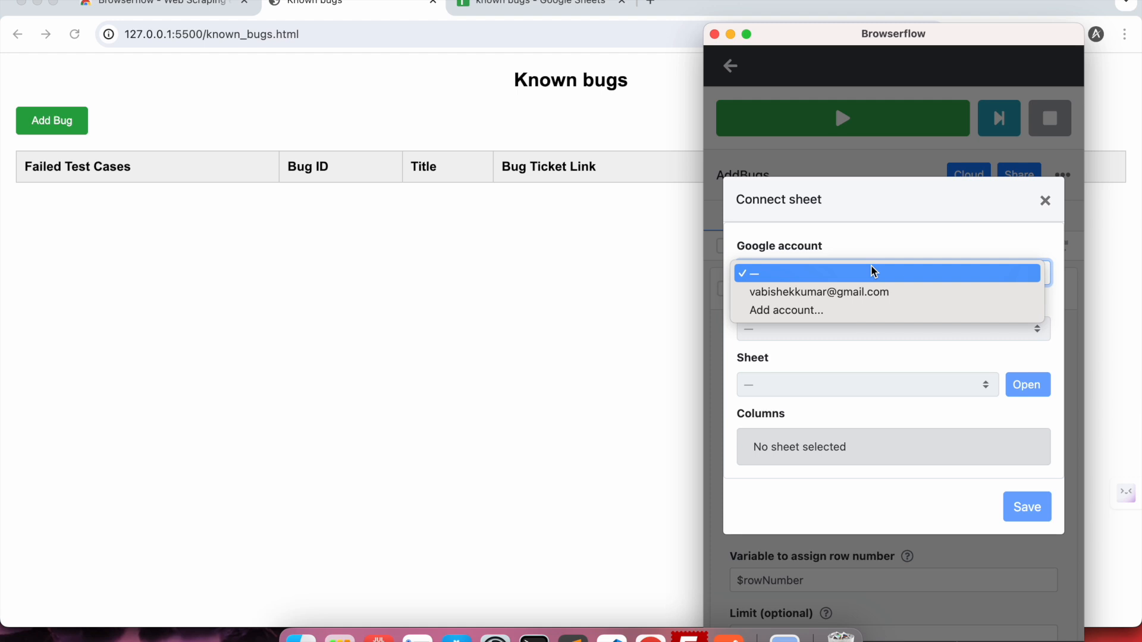
click(877, 297)
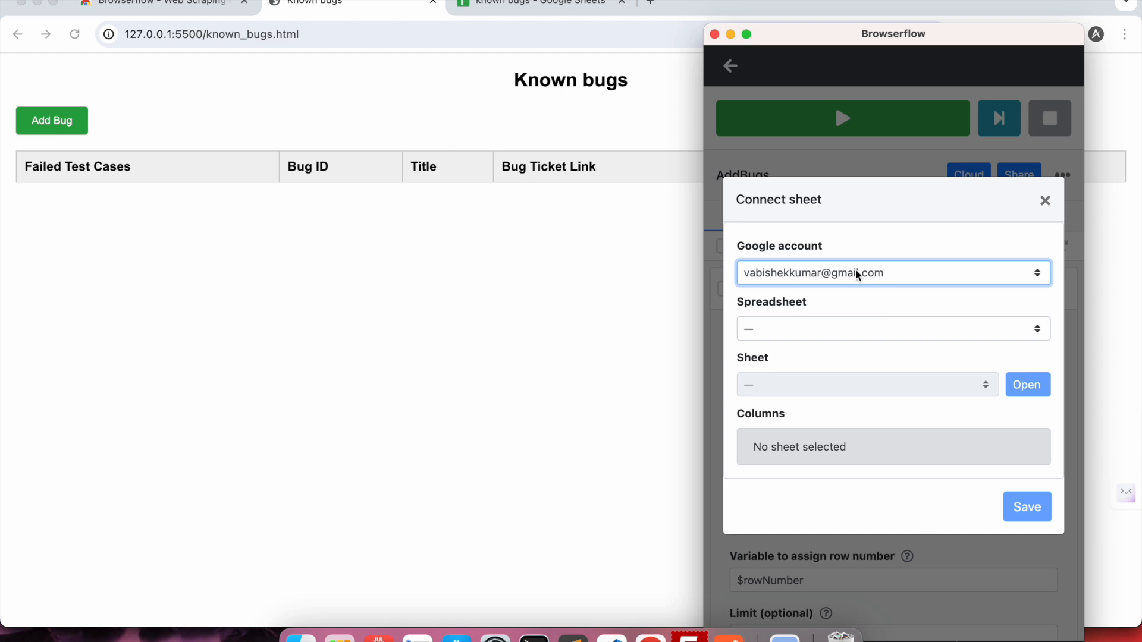
Select the known bugs spreadsheet from the Google account's files and save the connection to its Sheet1.
click(871, 327)
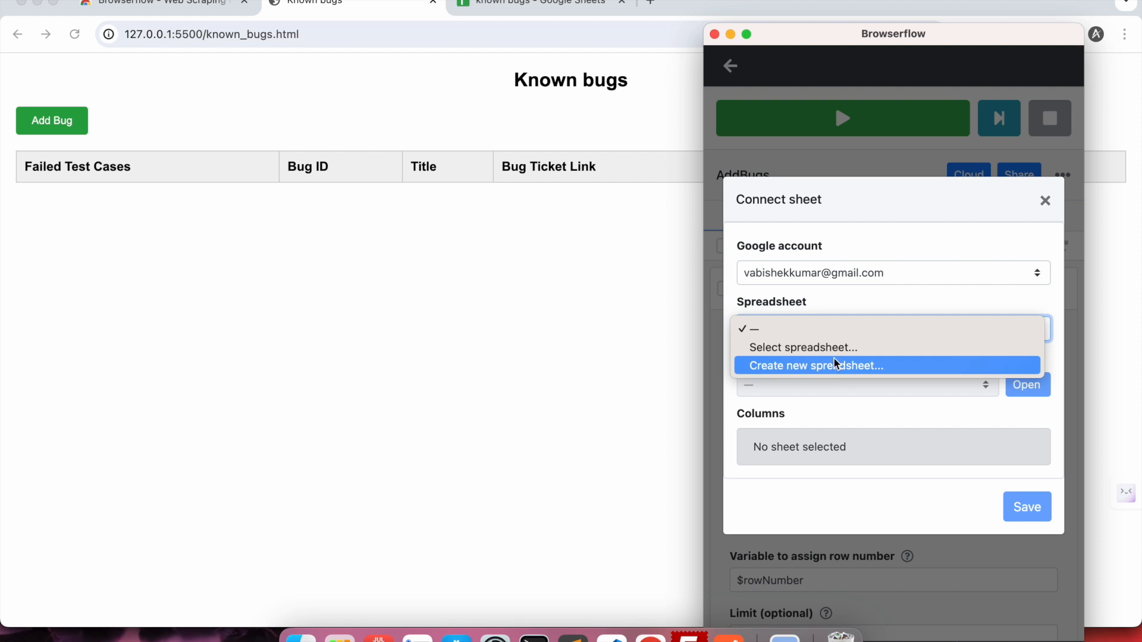
click(521, 2)
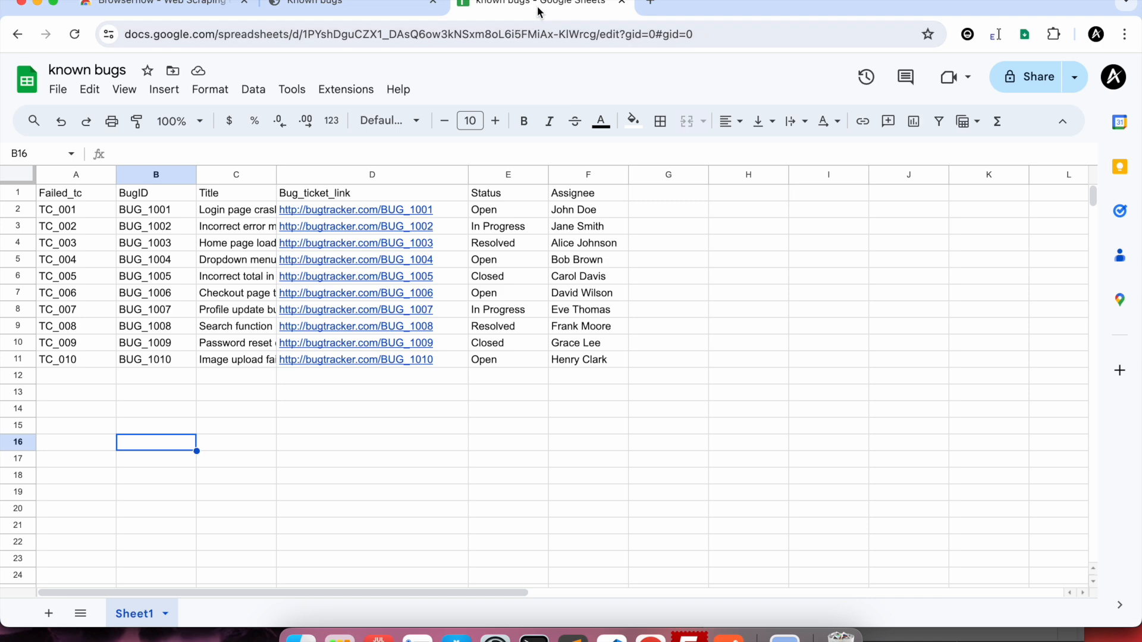
click(884, 327)
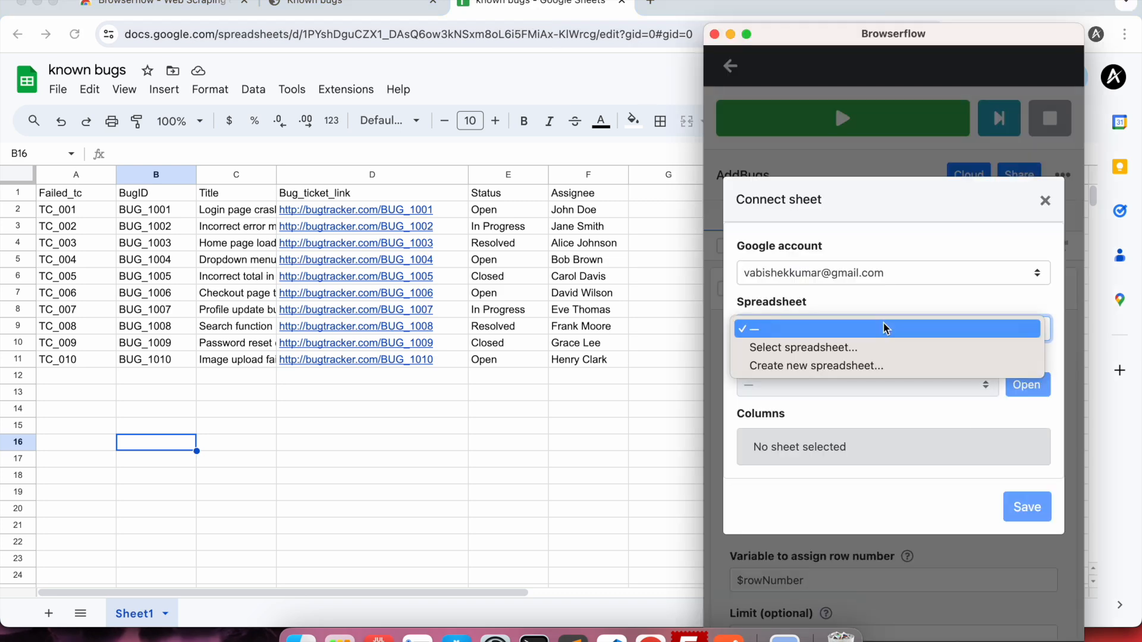
click(869, 349)
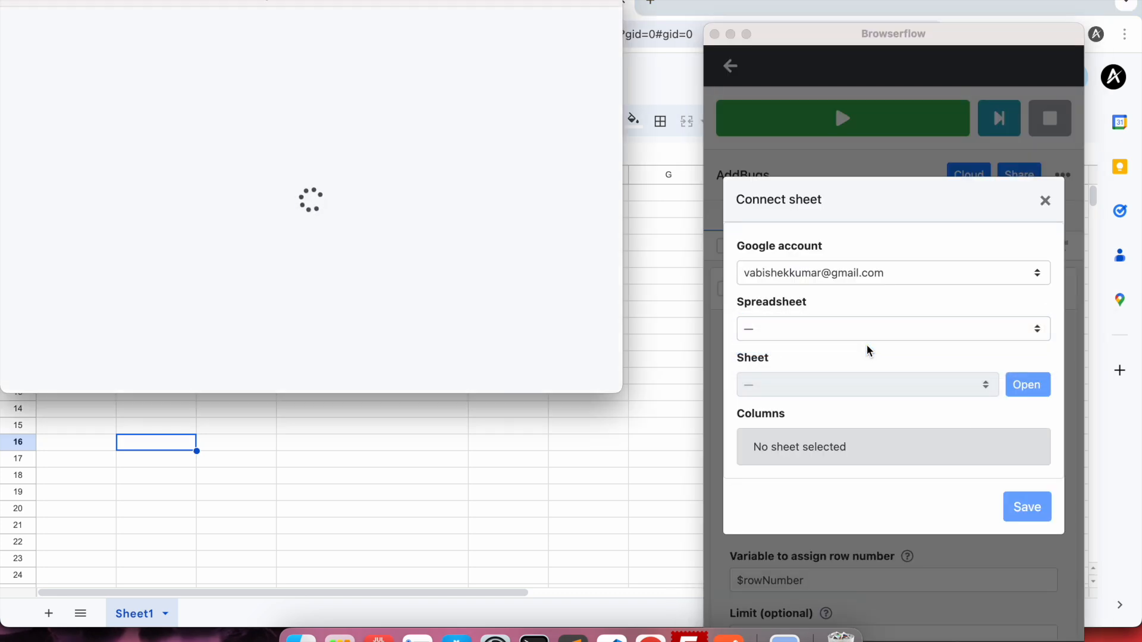
drag(308, 3, 375, 60)
click(394, 282)
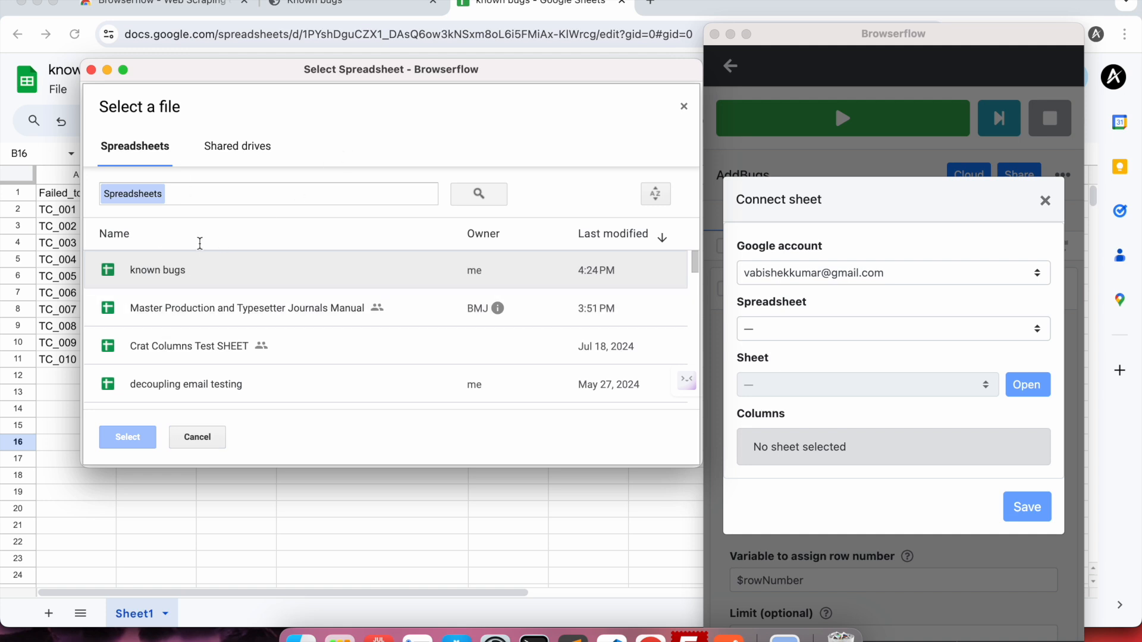
scroll(219, 353, down, 5)
scroll(219, 352, up, 8)
click(153, 280)
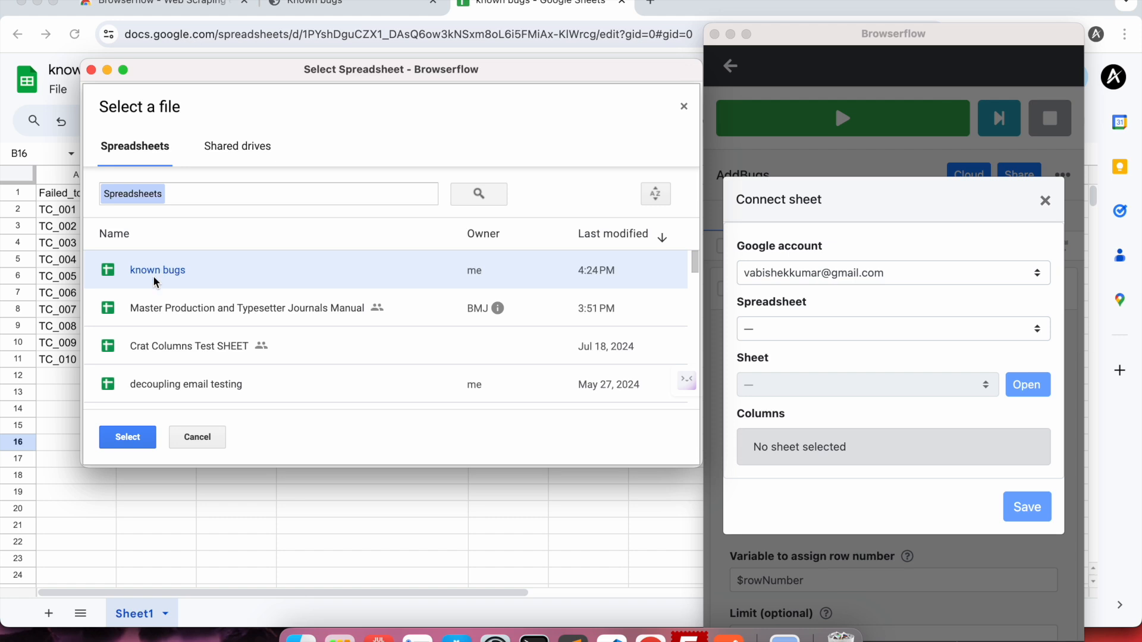
click(128, 444)
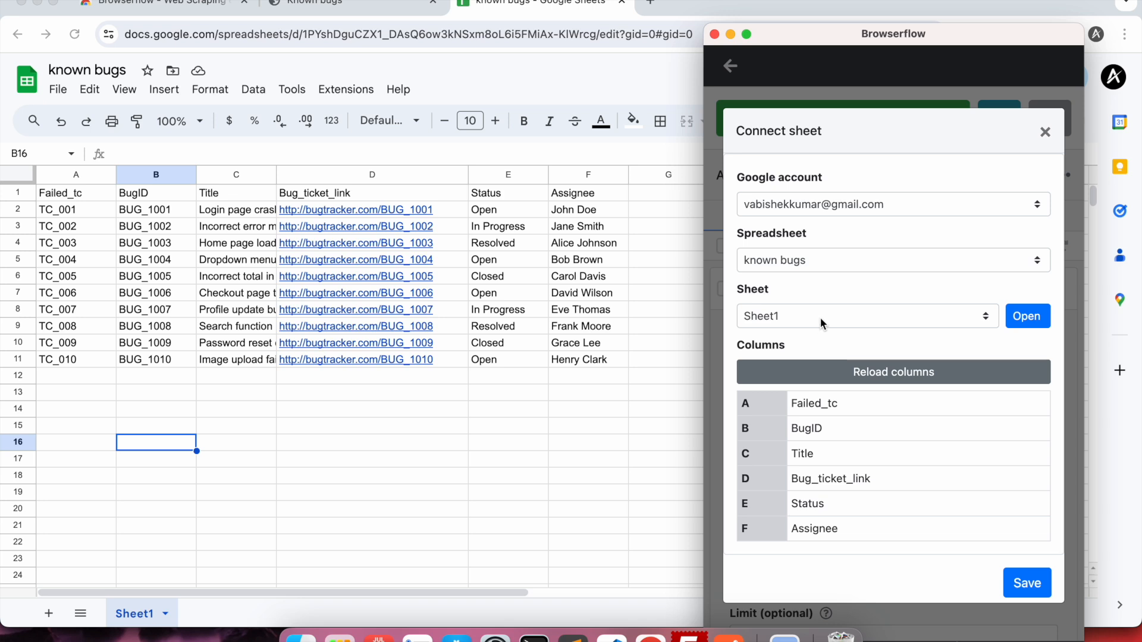
scroll(844, 362, down, 1)
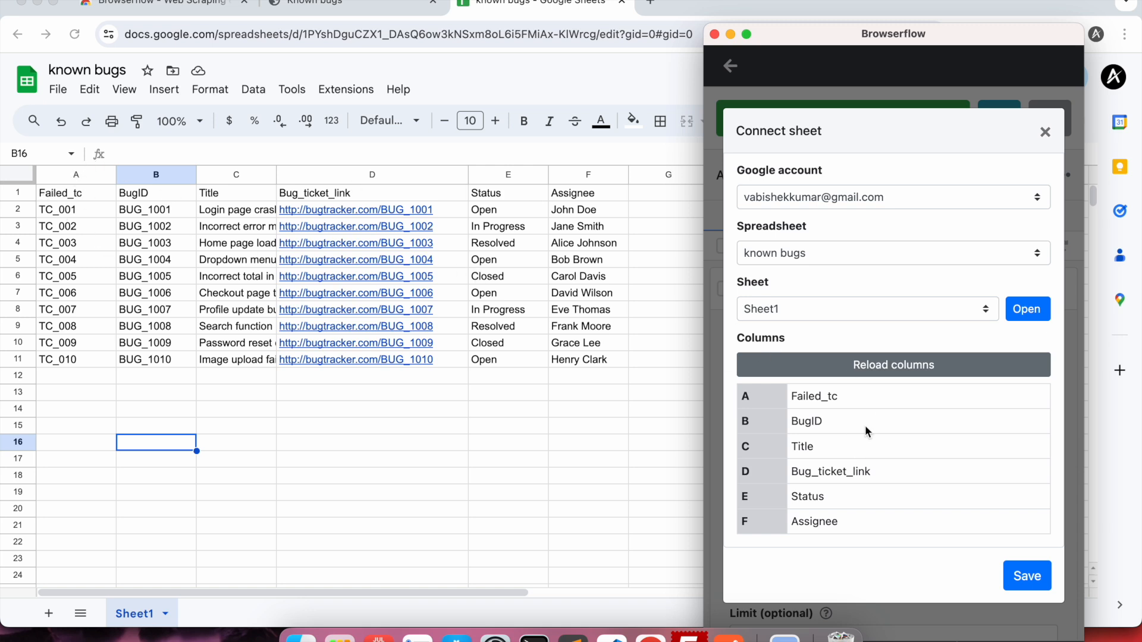
click(1033, 587)
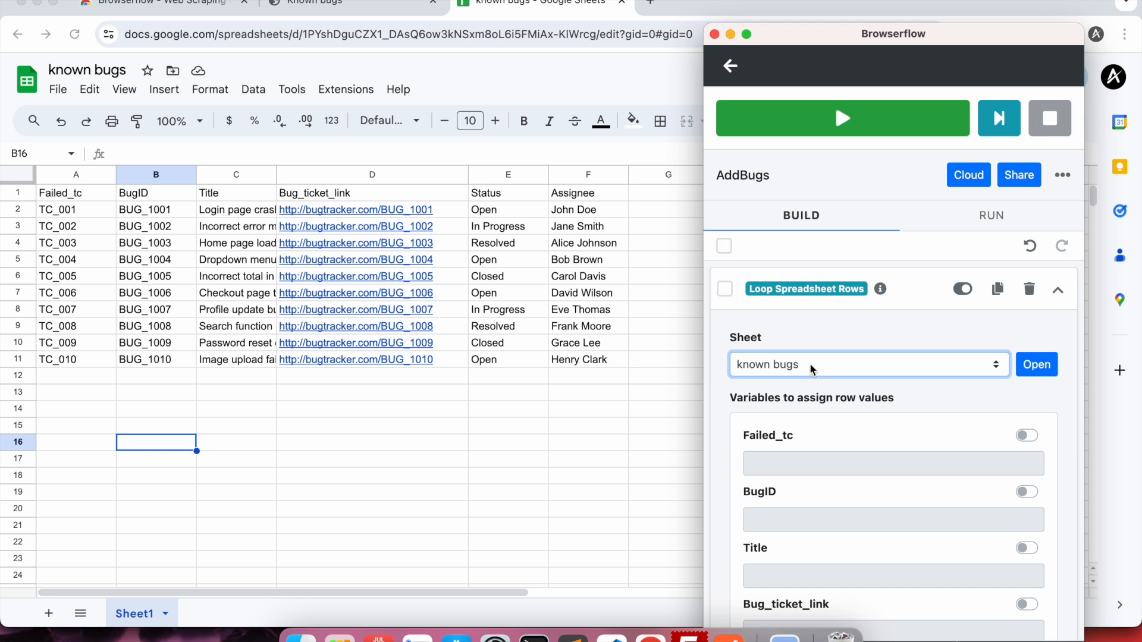
Enable row value variables for the Failed_tc, BugID, Title, Bug_ticket_link, Status and Assignee columns.
scroll(882, 378, down, 2)
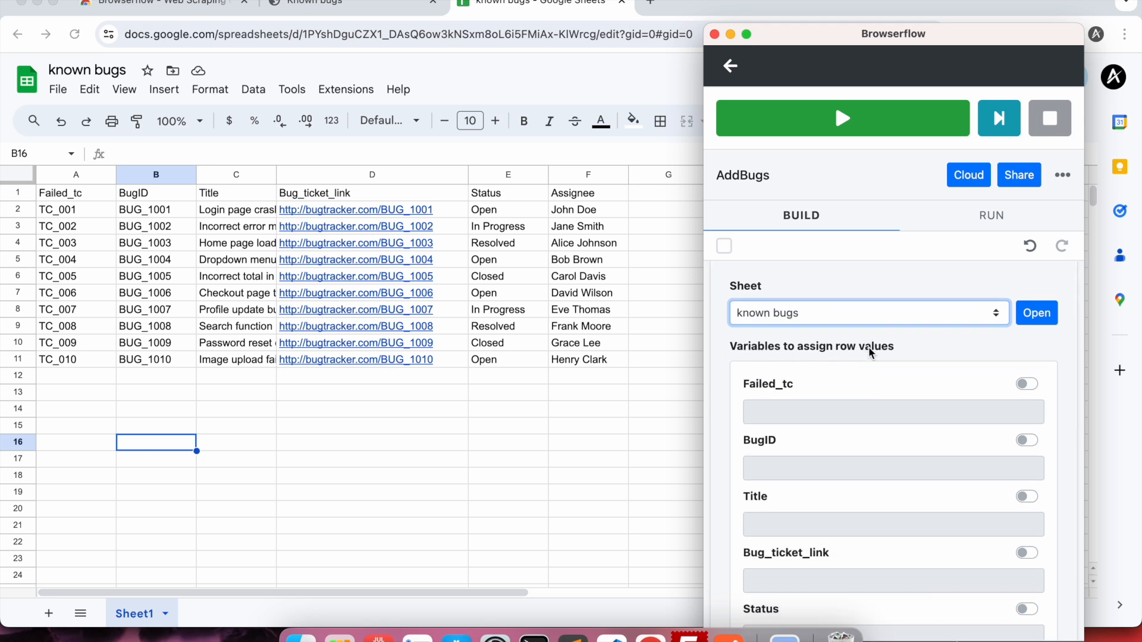
scroll(907, 360, down, 3)
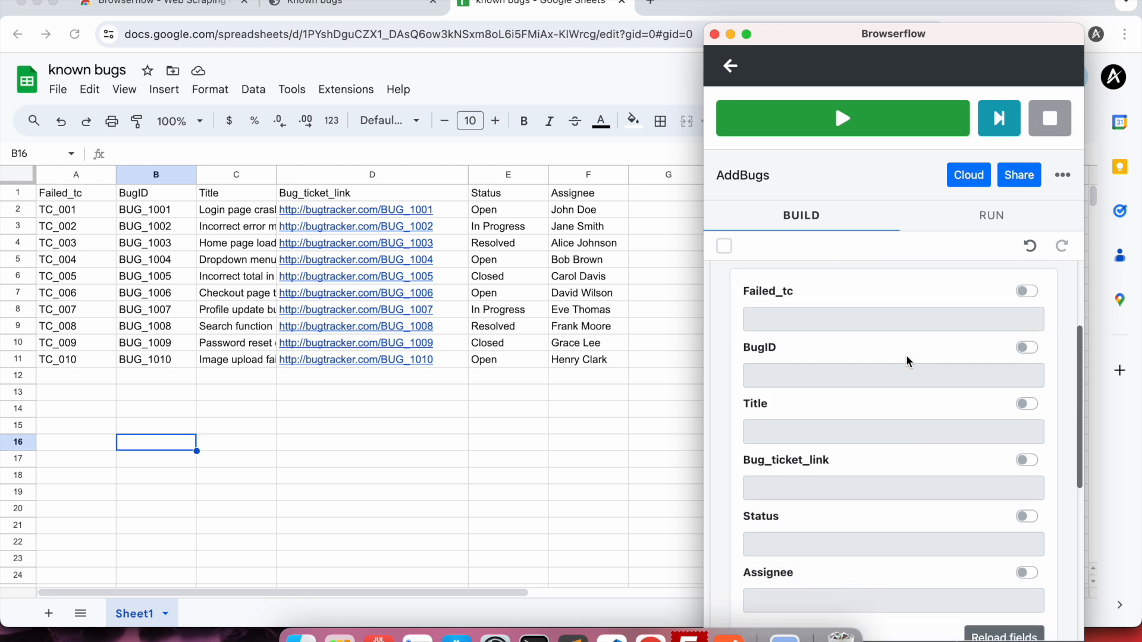
click(1030, 296)
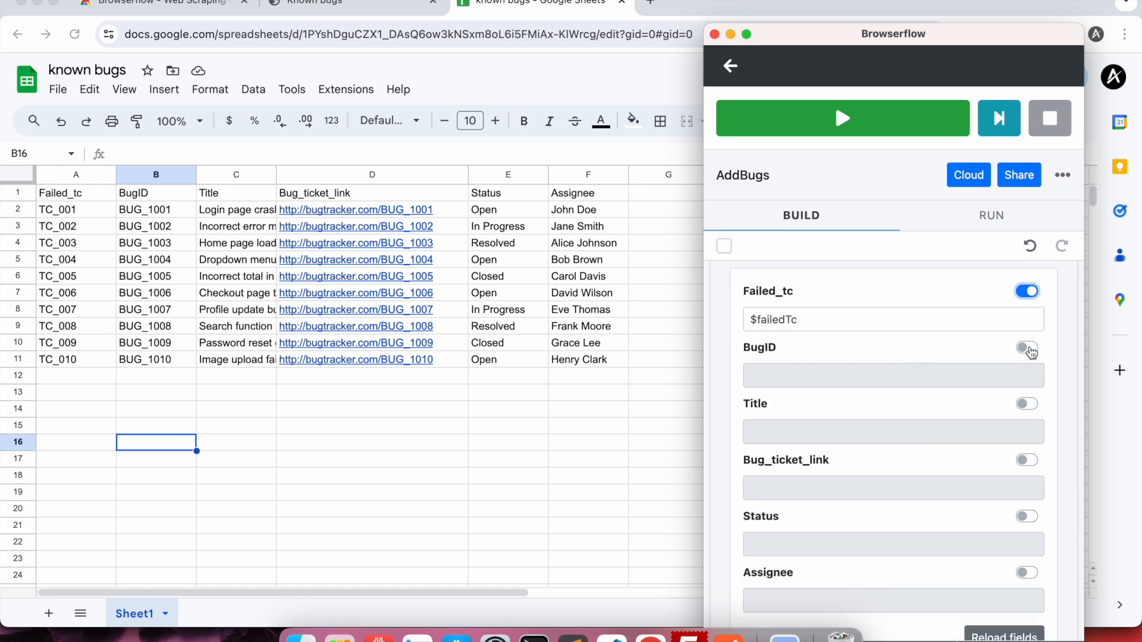
click(1029, 352)
click(1032, 405)
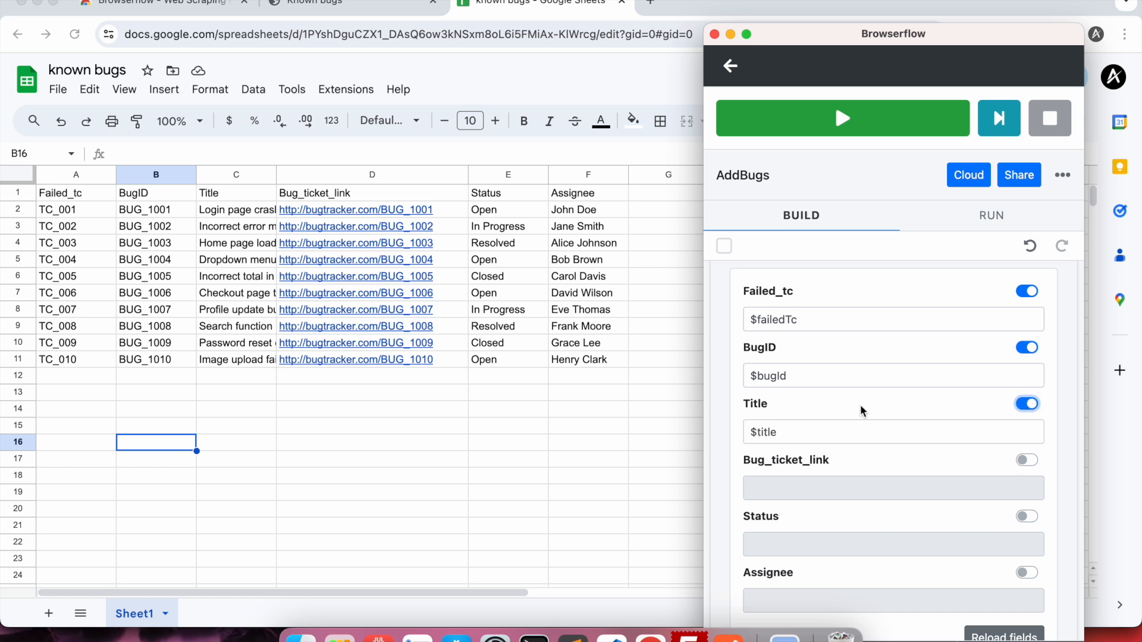
click(1027, 460)
scroll(1040, 400, down, 3)
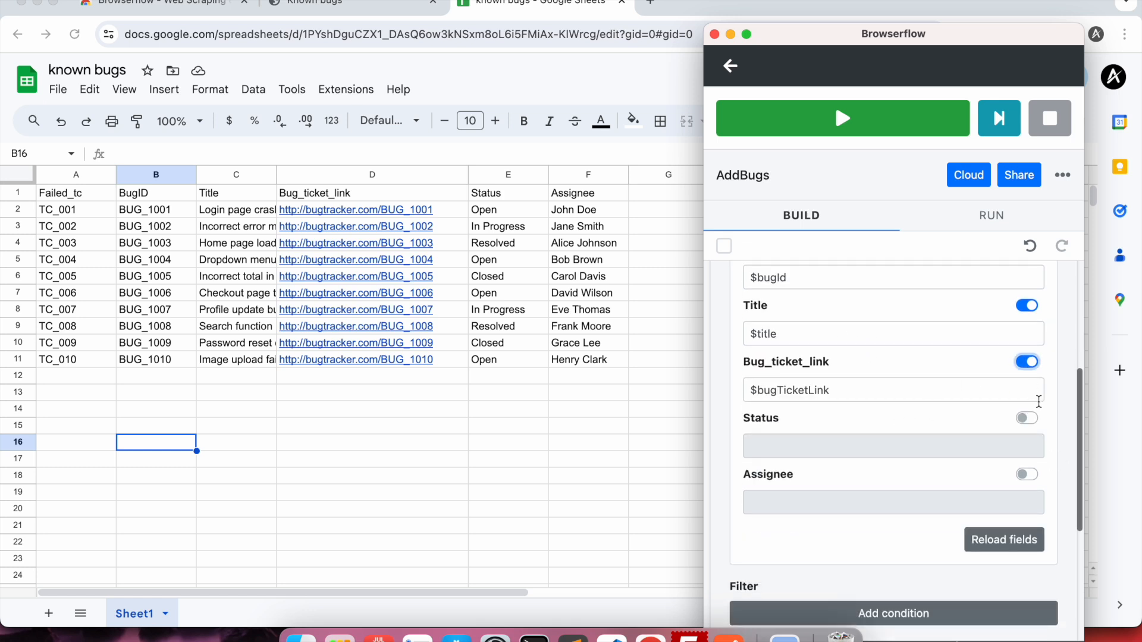
click(1027, 418)
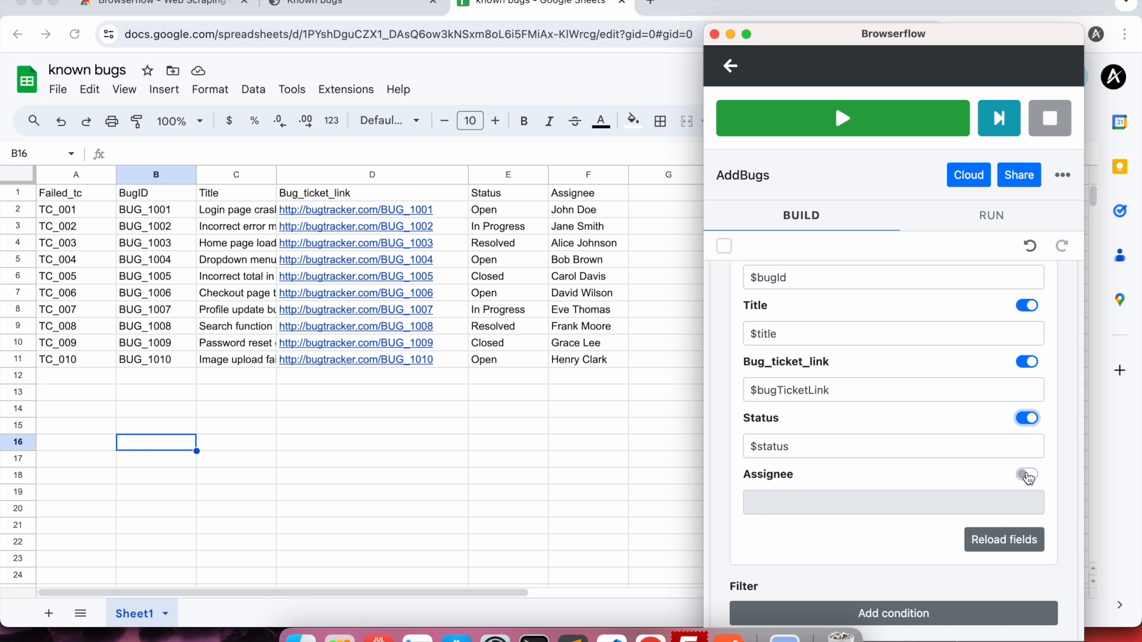
click(1028, 476)
Check the loop's filter, row number variable and limit settings, and collapse the Loop Spreadsheet Rows command.
scroll(883, 418, down, 7)
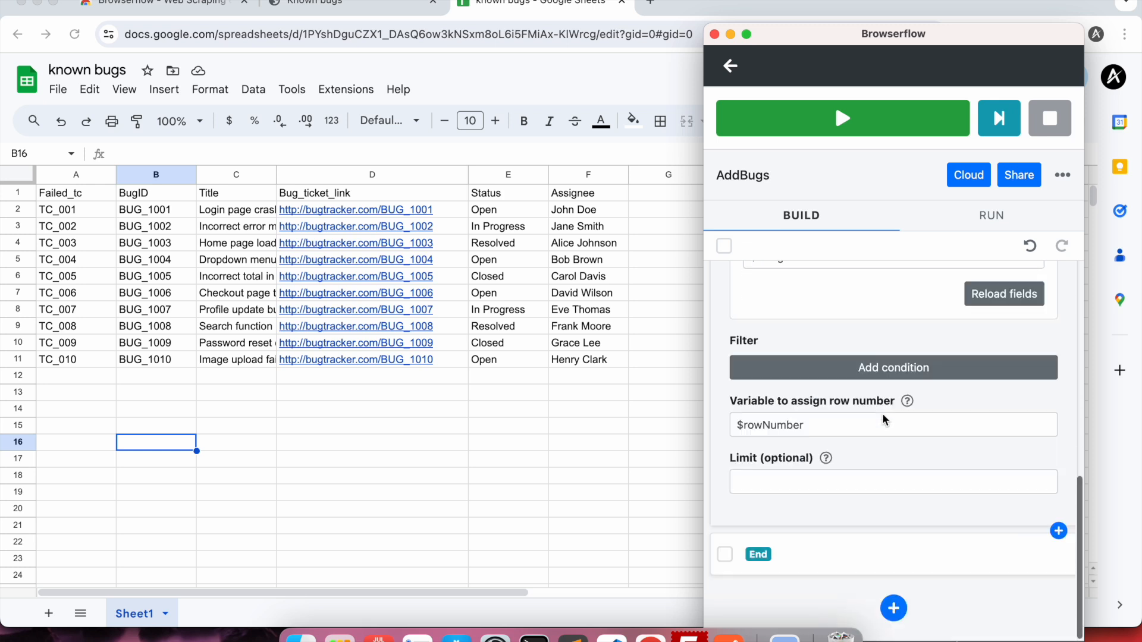
scroll(916, 470, down, 1)
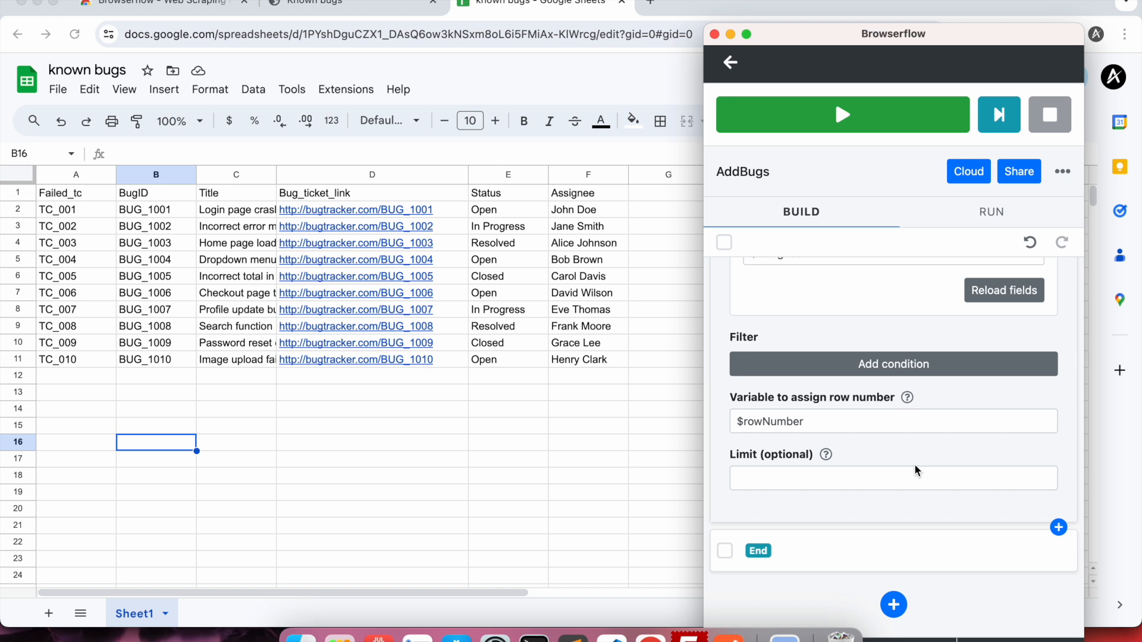
scroll(915, 470, up, 8)
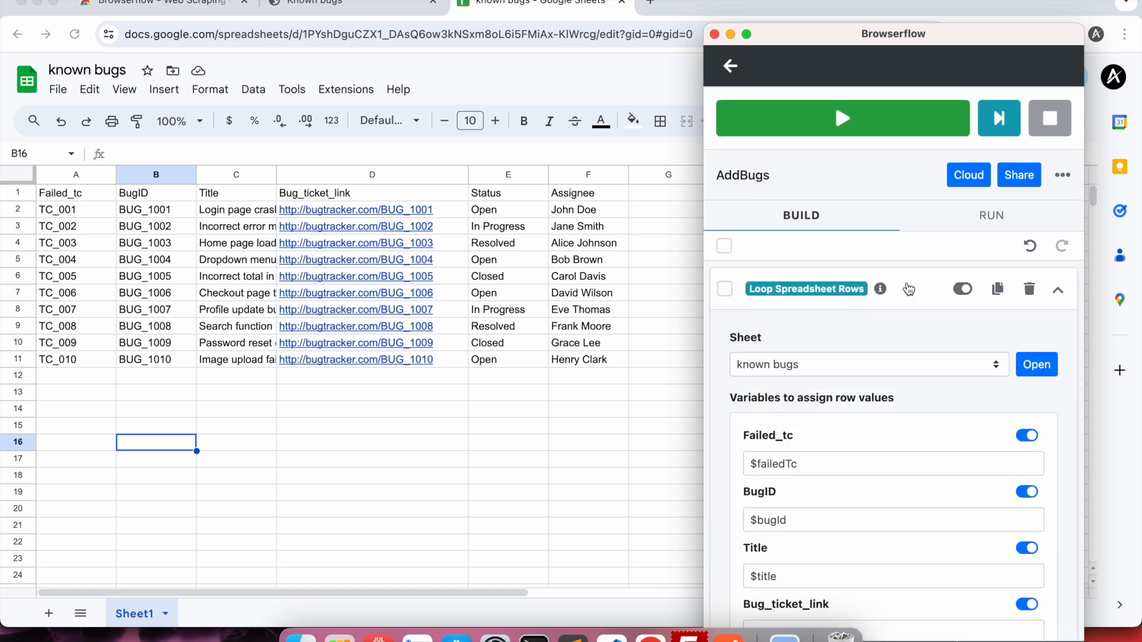
click(909, 289)
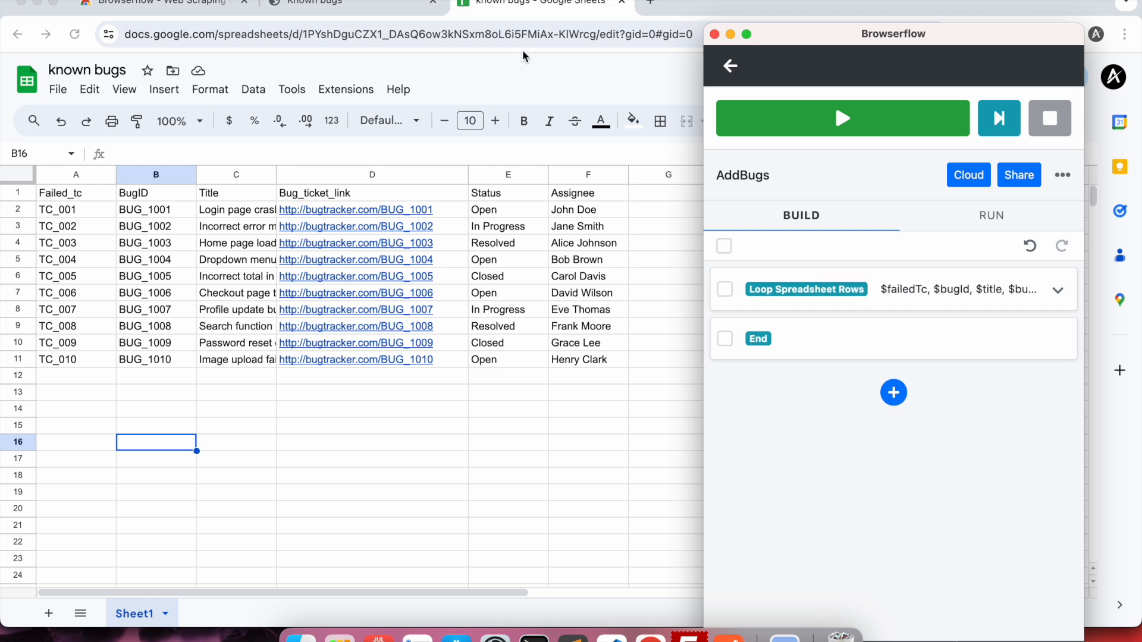
Examine the Add Bug form's fields on the Known bugs page and close the form.
click(363, 9)
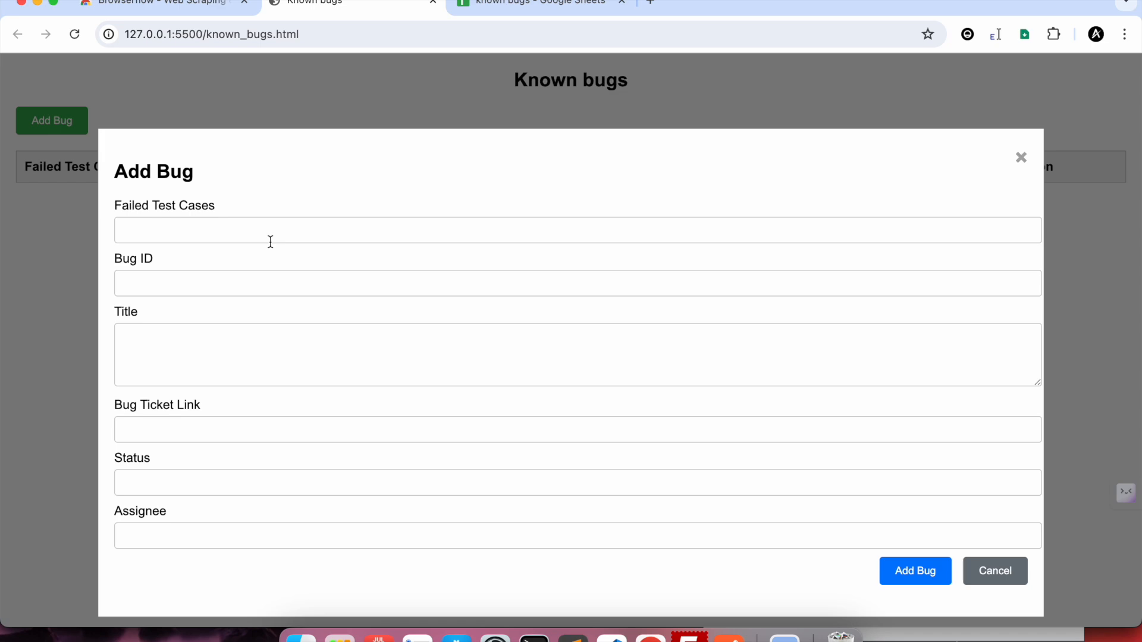
click(256, 225)
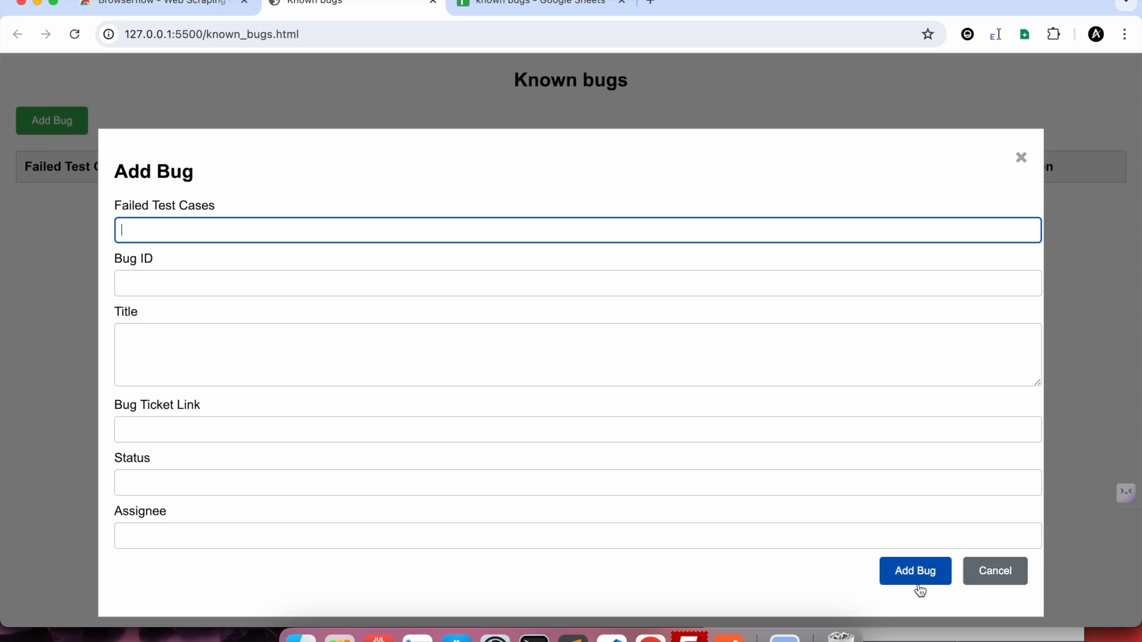
click(1018, 160)
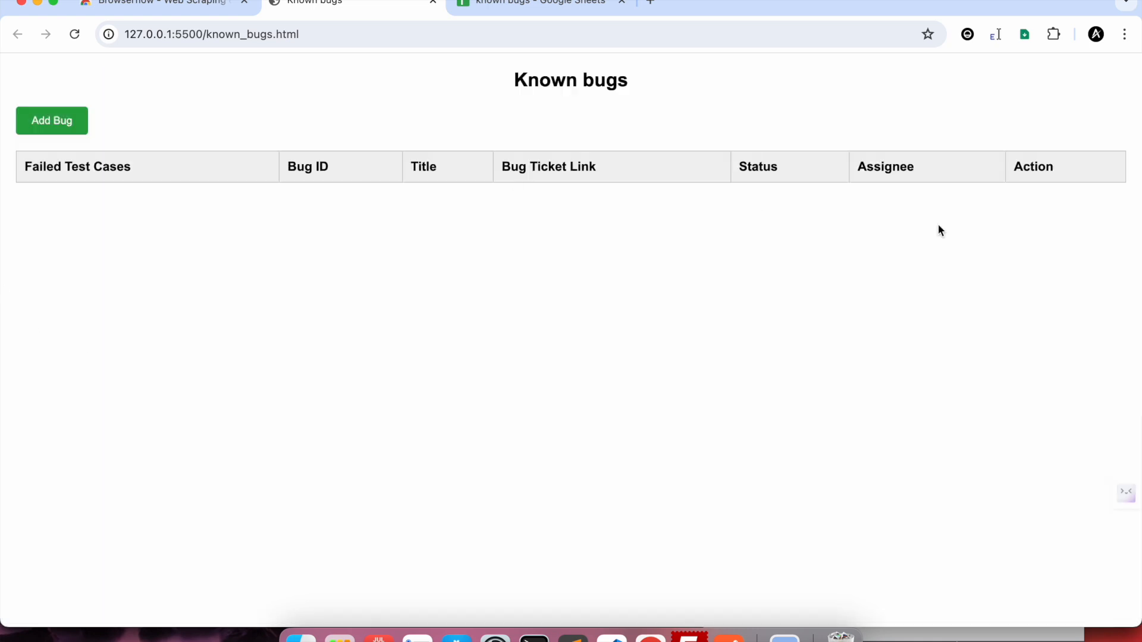
Compare the Add Bug form's fields with the bug rows in the spreadsheet, and close the form.
click(53, 129)
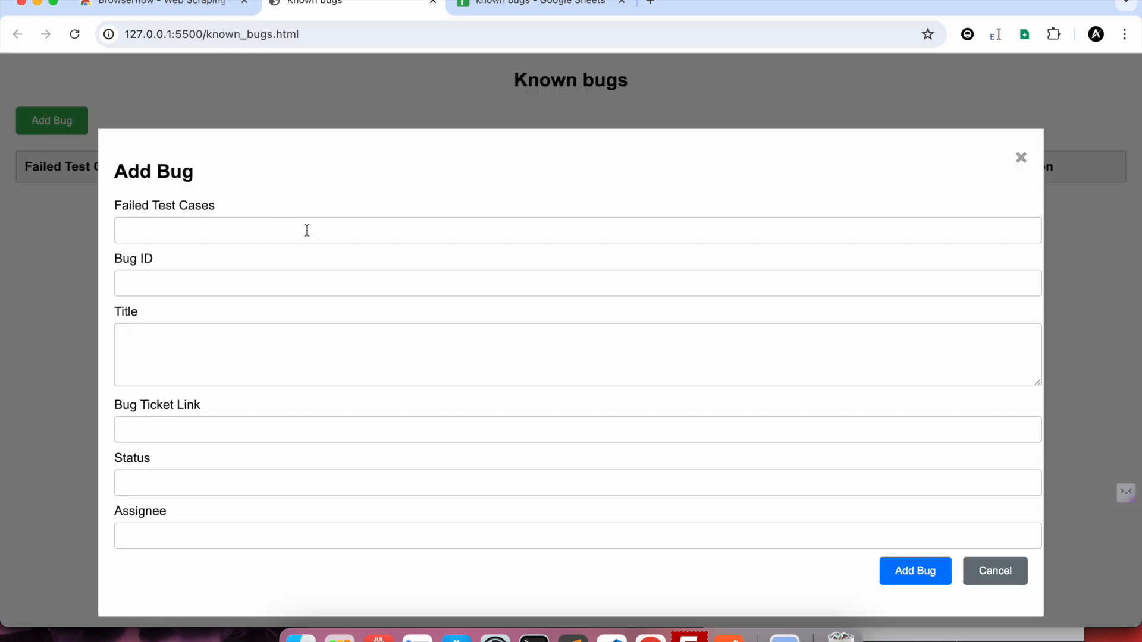
click(531, 3)
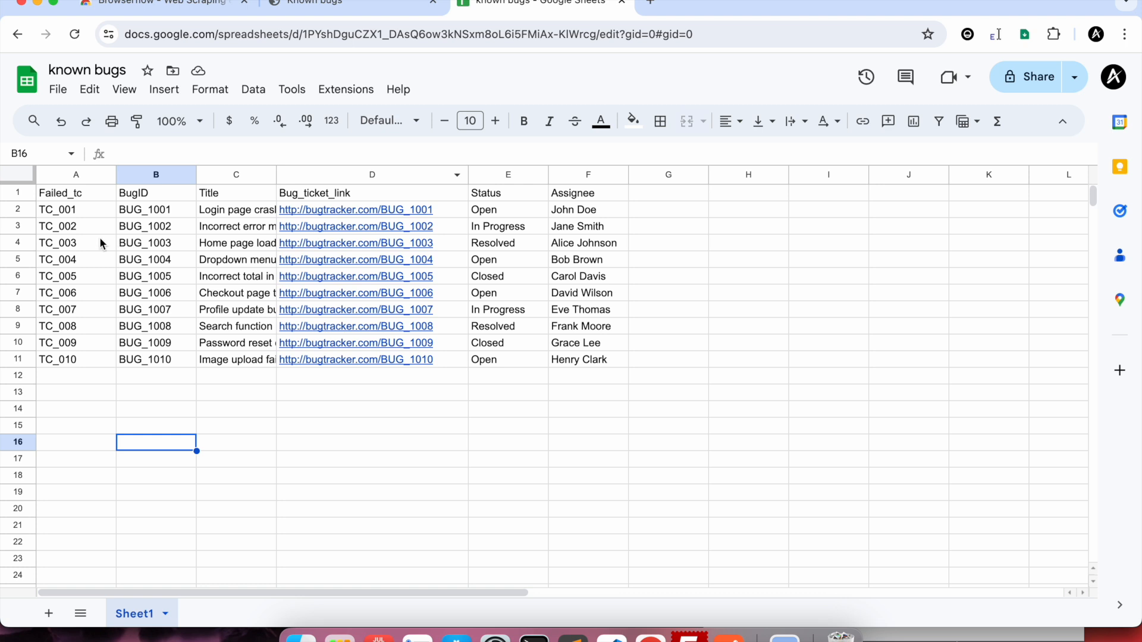
click(53, 229)
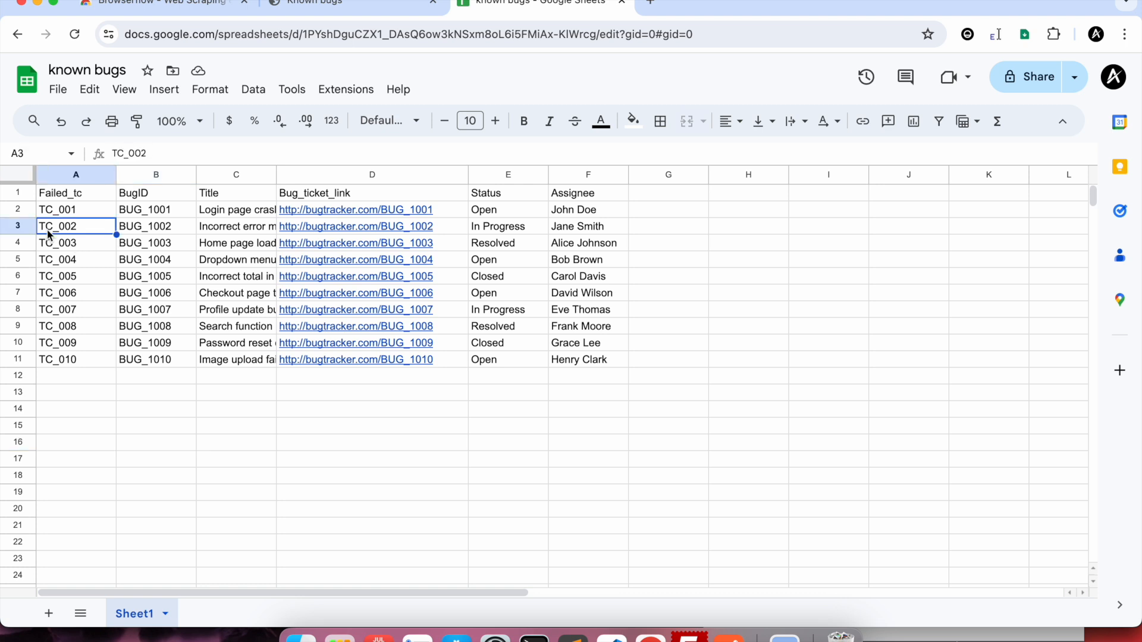
click(17, 226)
click(309, 5)
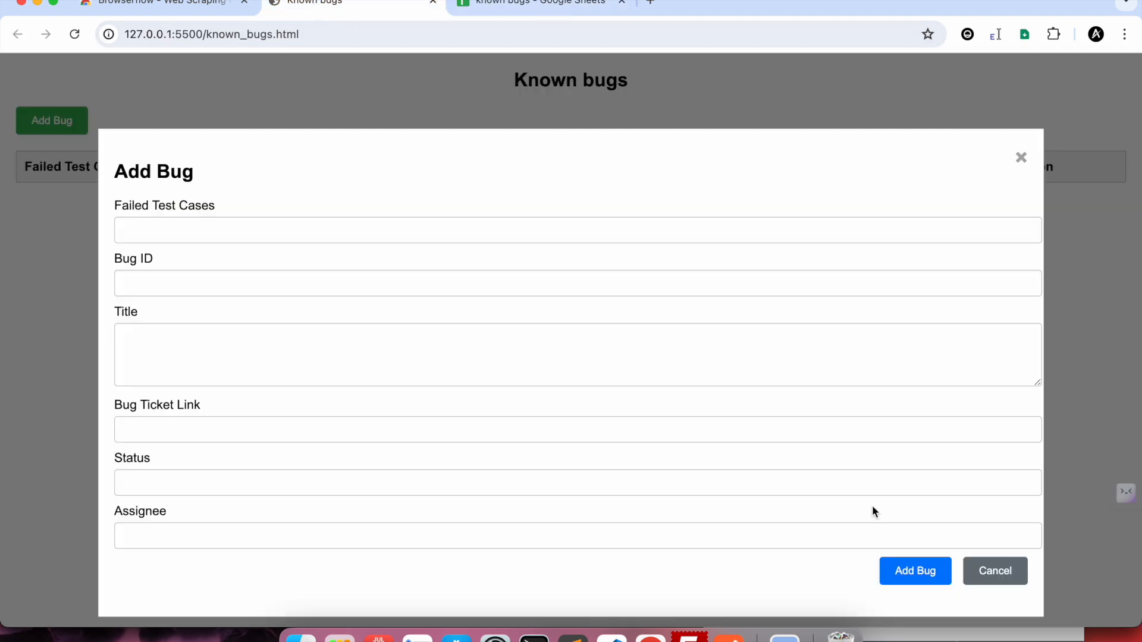
click(1022, 161)
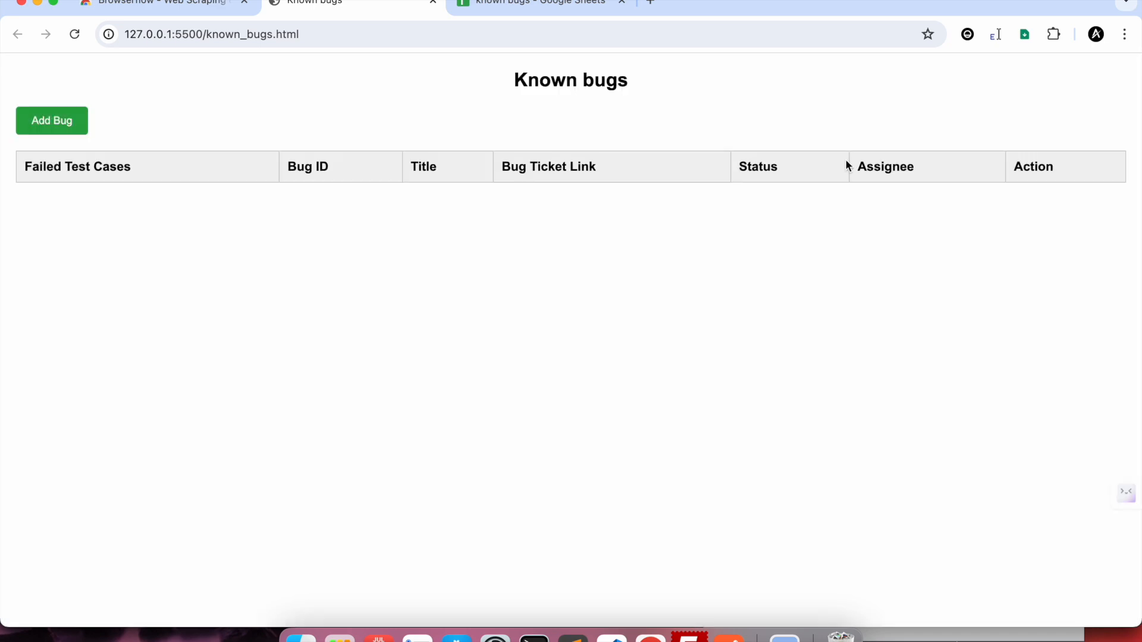
click(69, 126)
click(520, 4)
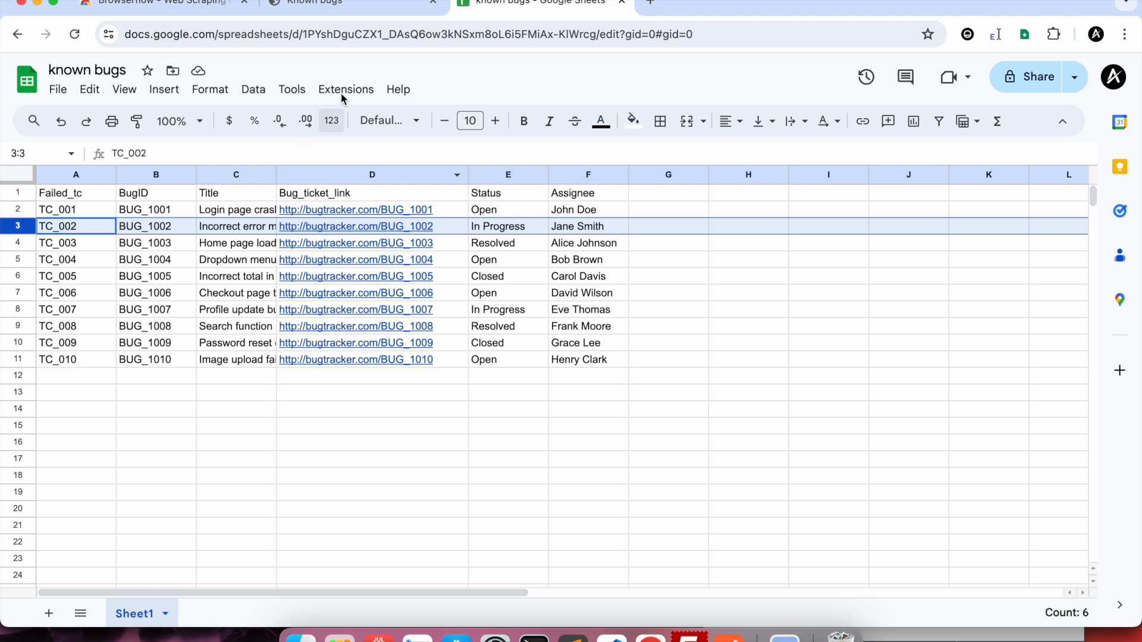
click(343, 5)
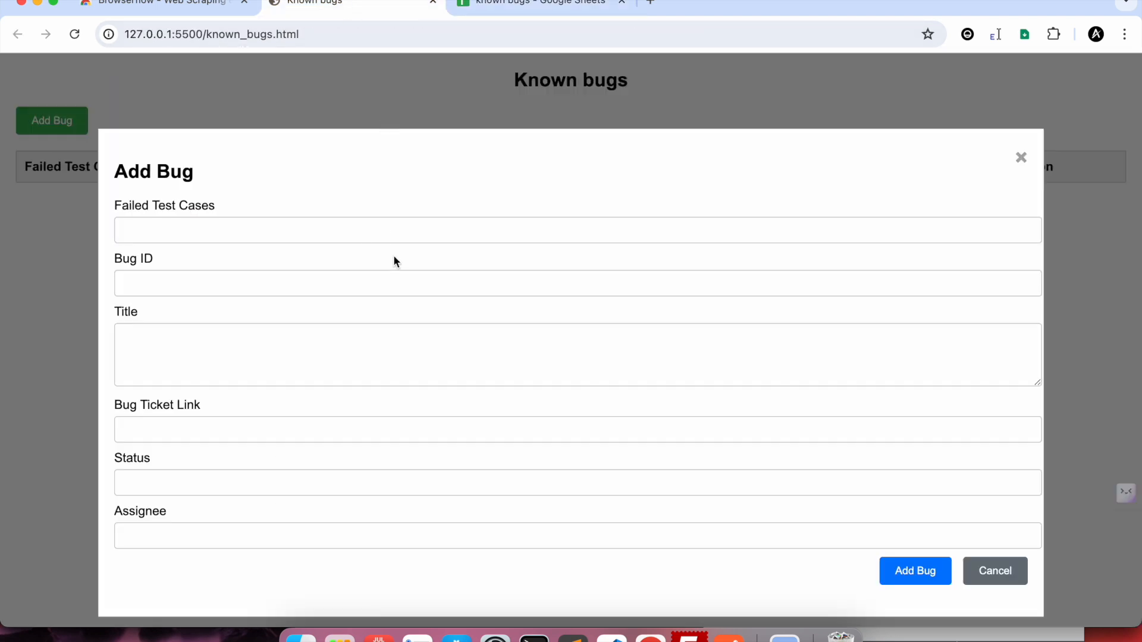
click(1021, 158)
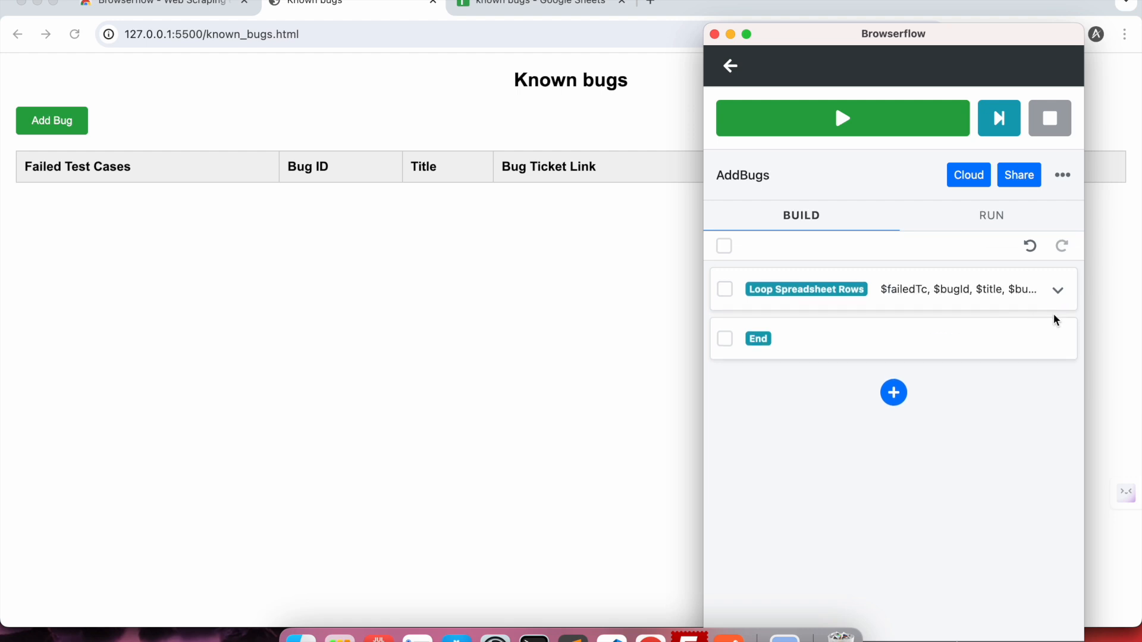
Record Click commands inside the loop for Add Bug, the six form fields from Failed Test Cases to Assignee, and the form's submit button.
mouse_move(1059, 315)
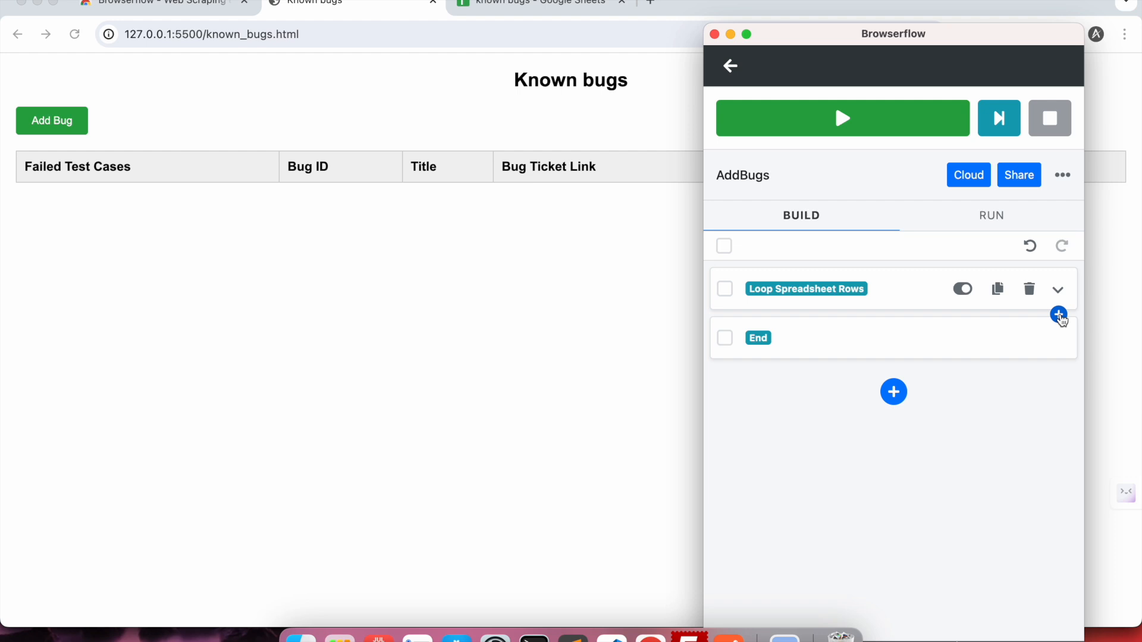
click(1059, 315)
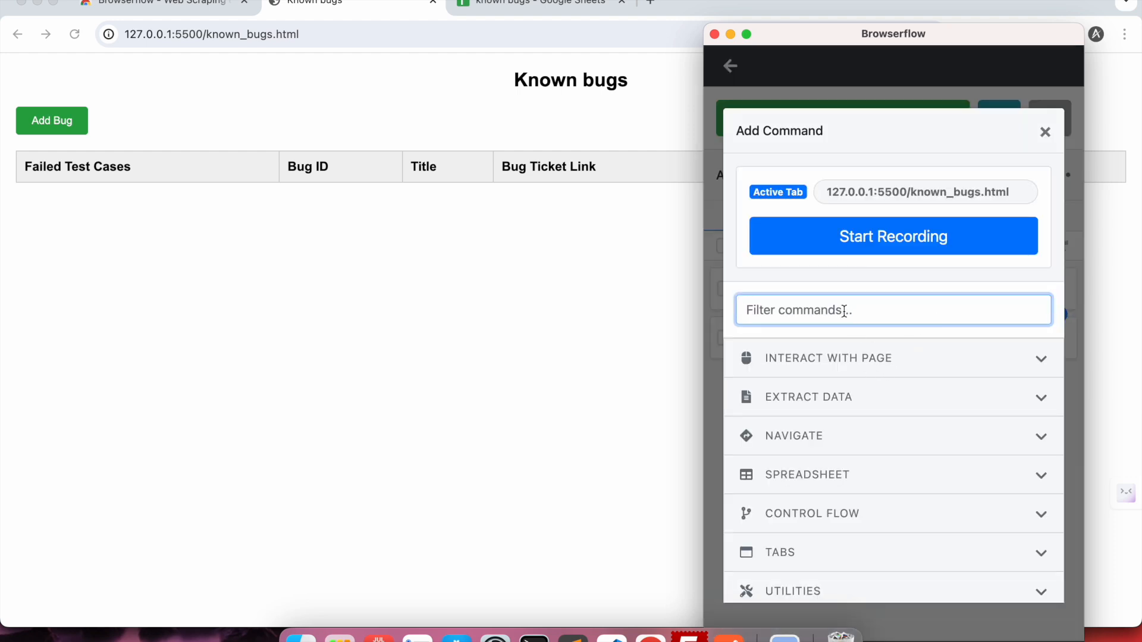
click(908, 244)
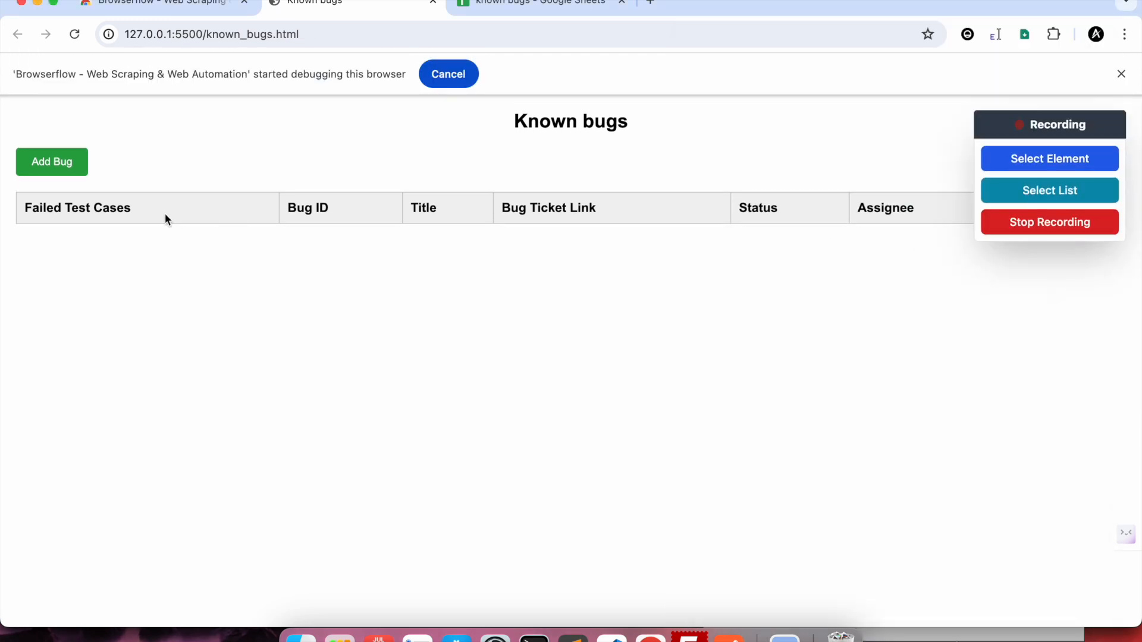
click(51, 165)
click(226, 269)
click(189, 327)
click(192, 411)
click(189, 473)
click(185, 535)
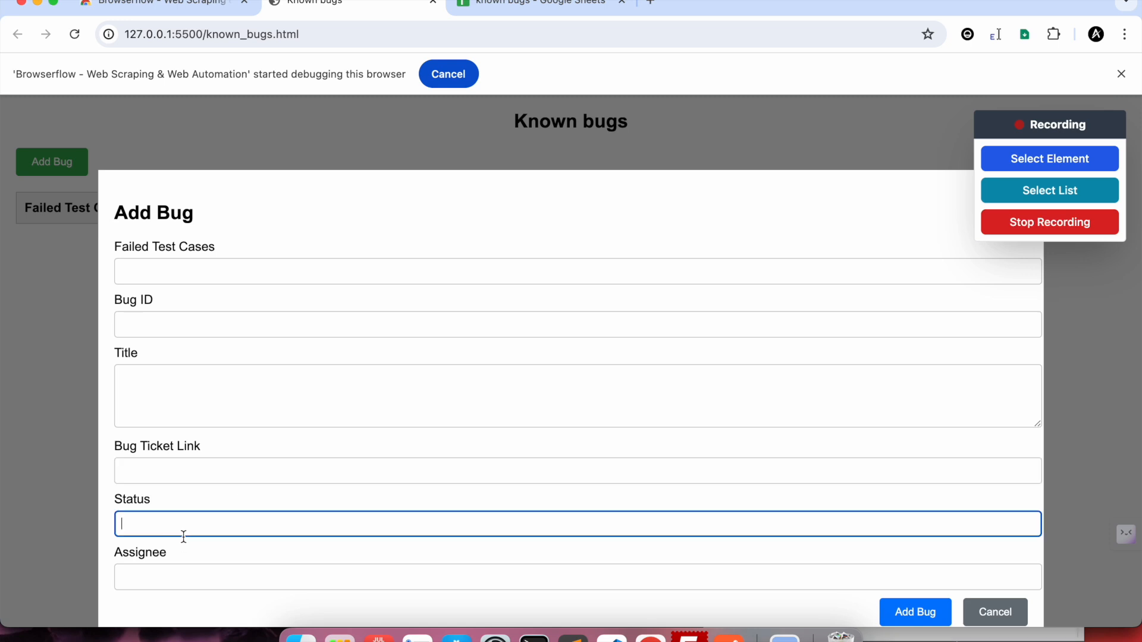
click(184, 580)
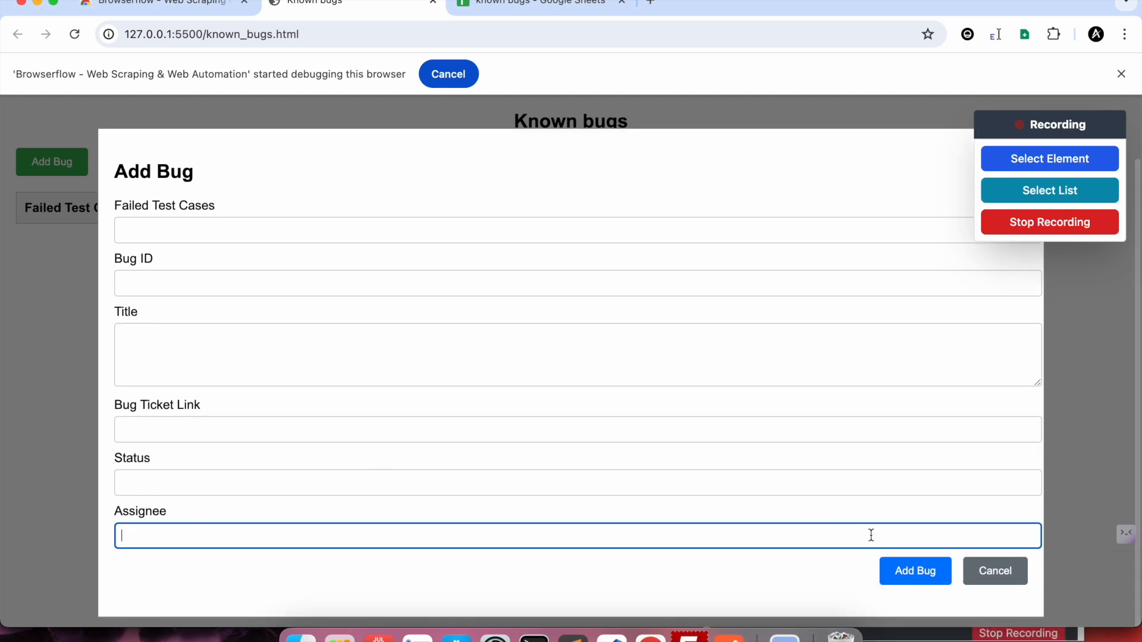
click(913, 578)
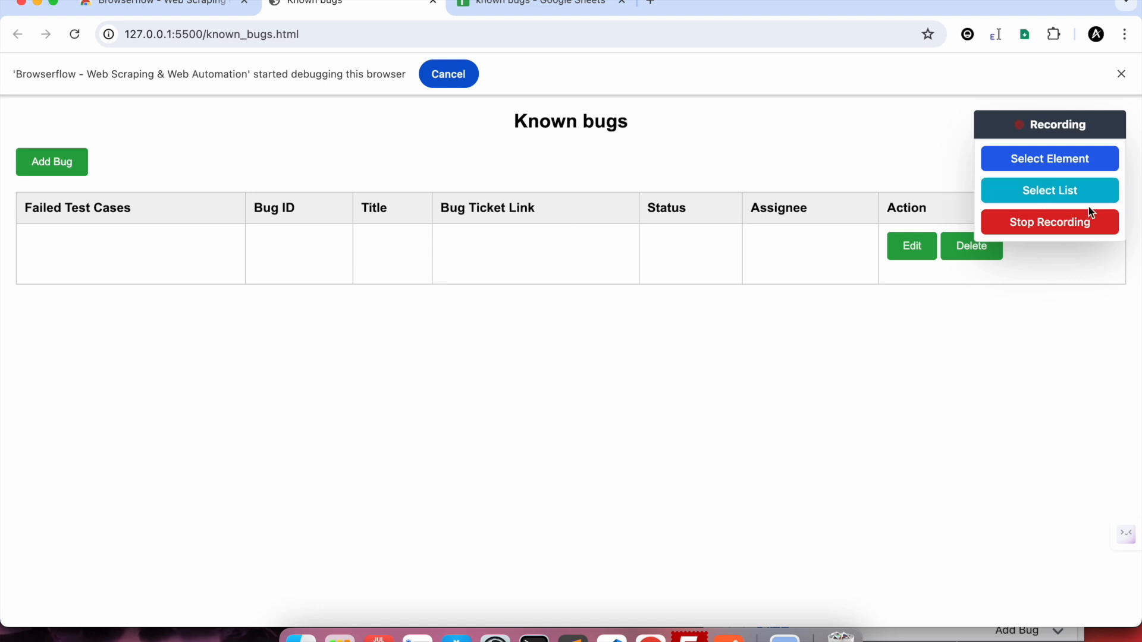
click(1061, 224)
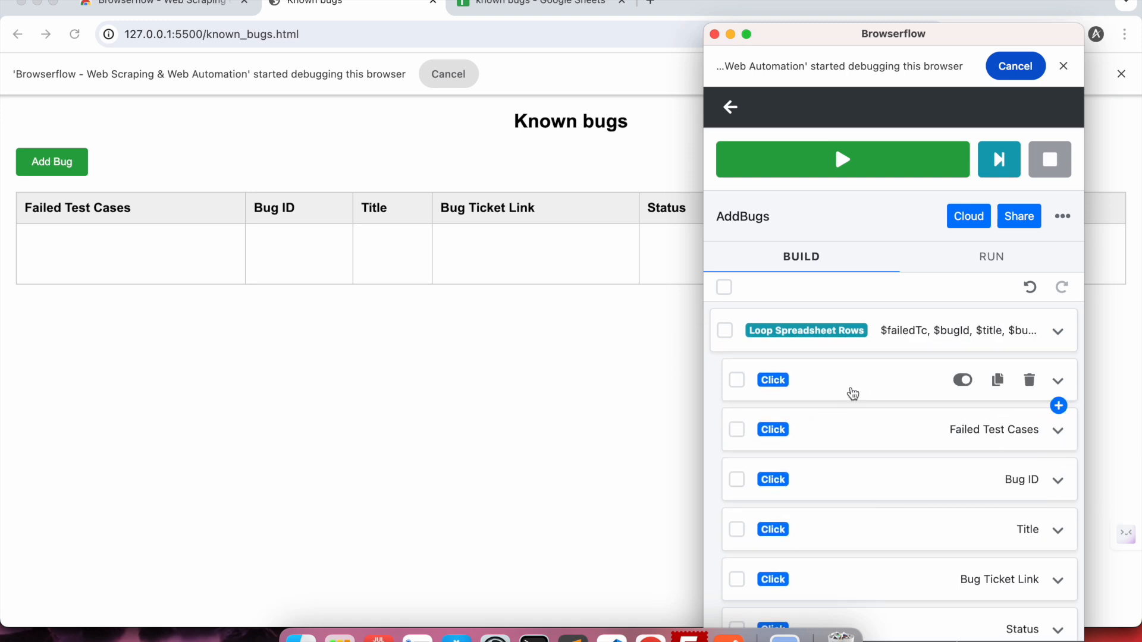
Review the recorded Click commands in the loop and examine the settings of the Add Bug one.
scroll(871, 467, down, 1)
scroll(871, 466, up, 1)
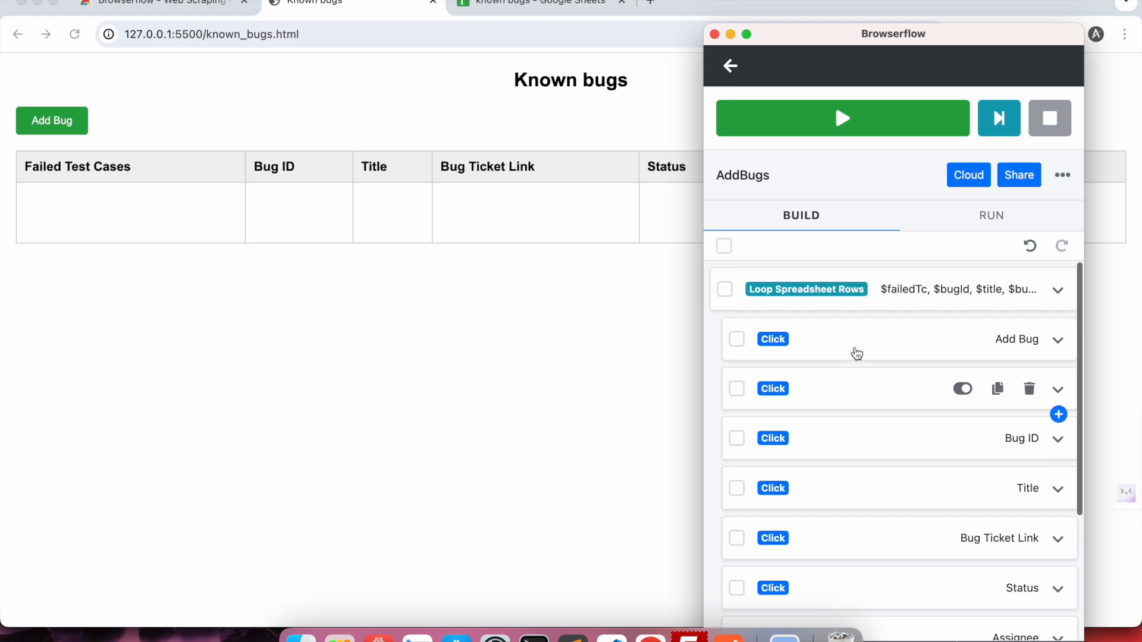
scroll(851, 392, down, 3)
scroll(850, 381, up, 3)
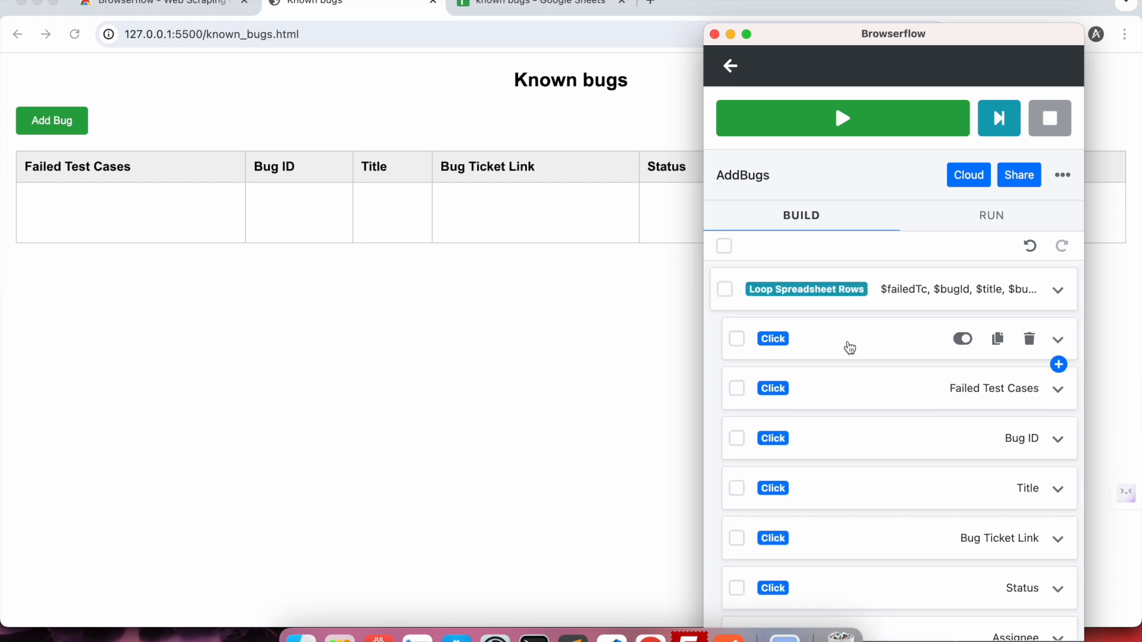
click(845, 338)
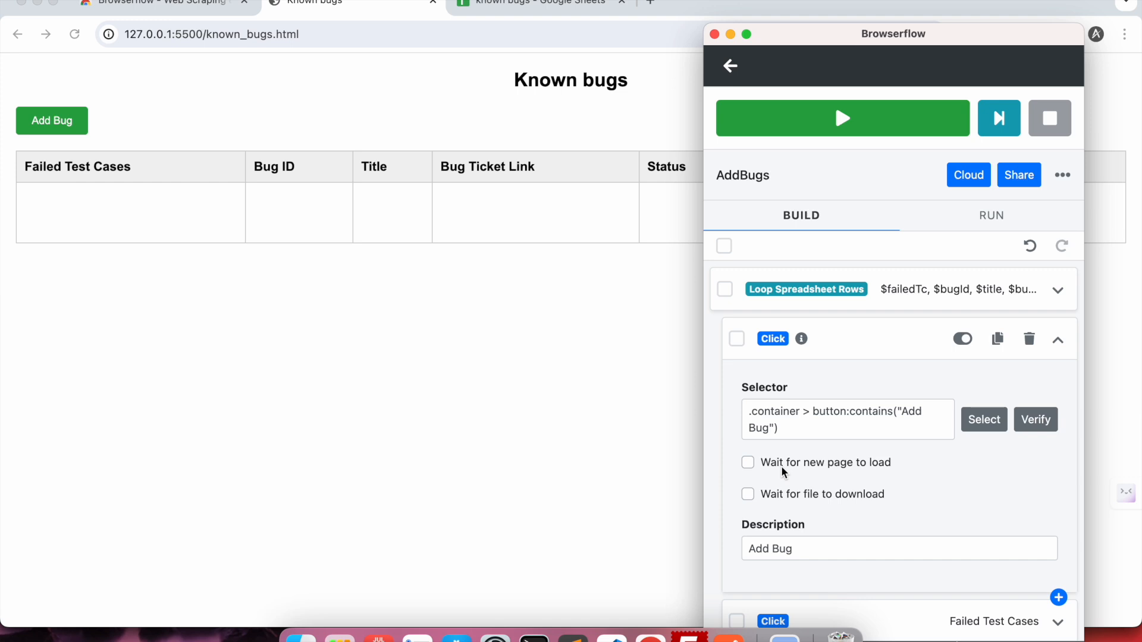
click(858, 343)
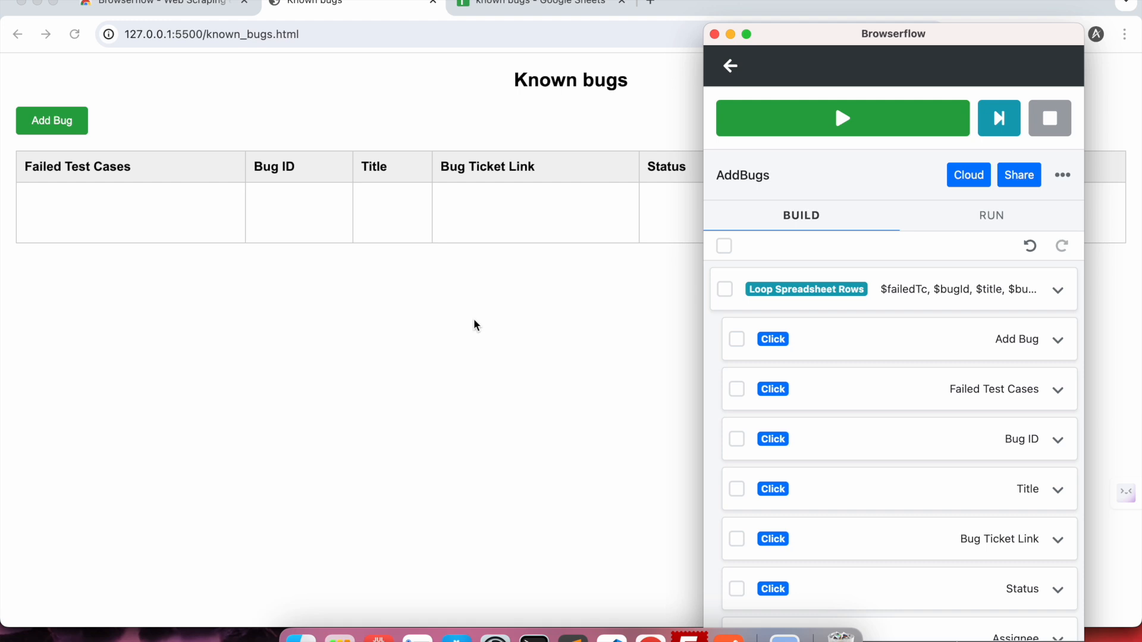
click(838, 336)
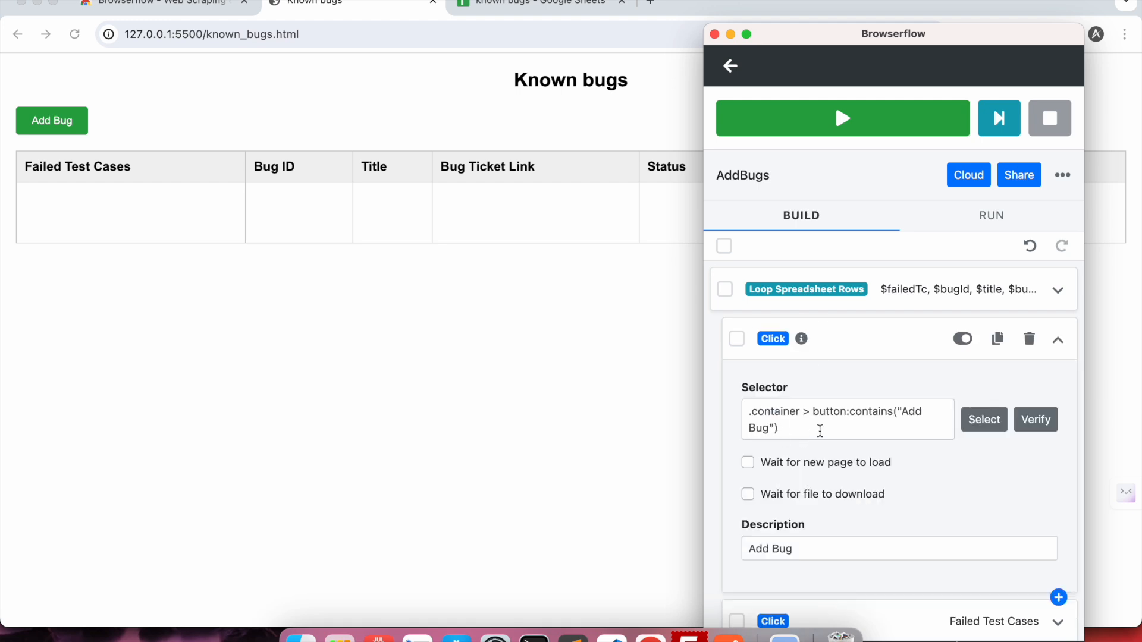
click(873, 346)
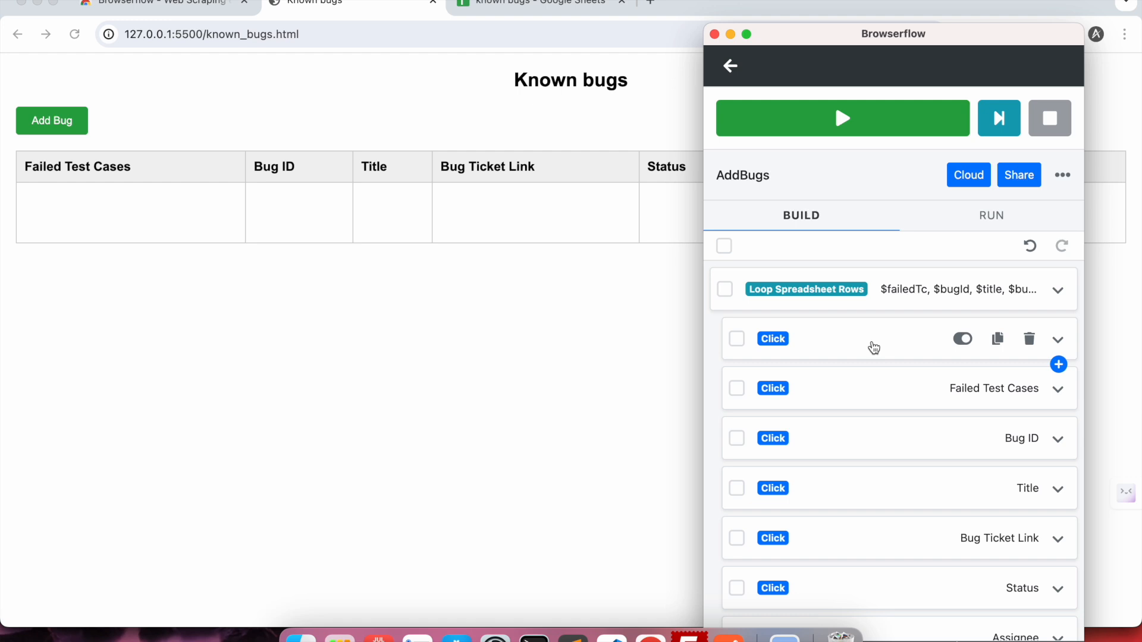
scroll(870, 403, down, 2)
scroll(872, 405, up, 2)
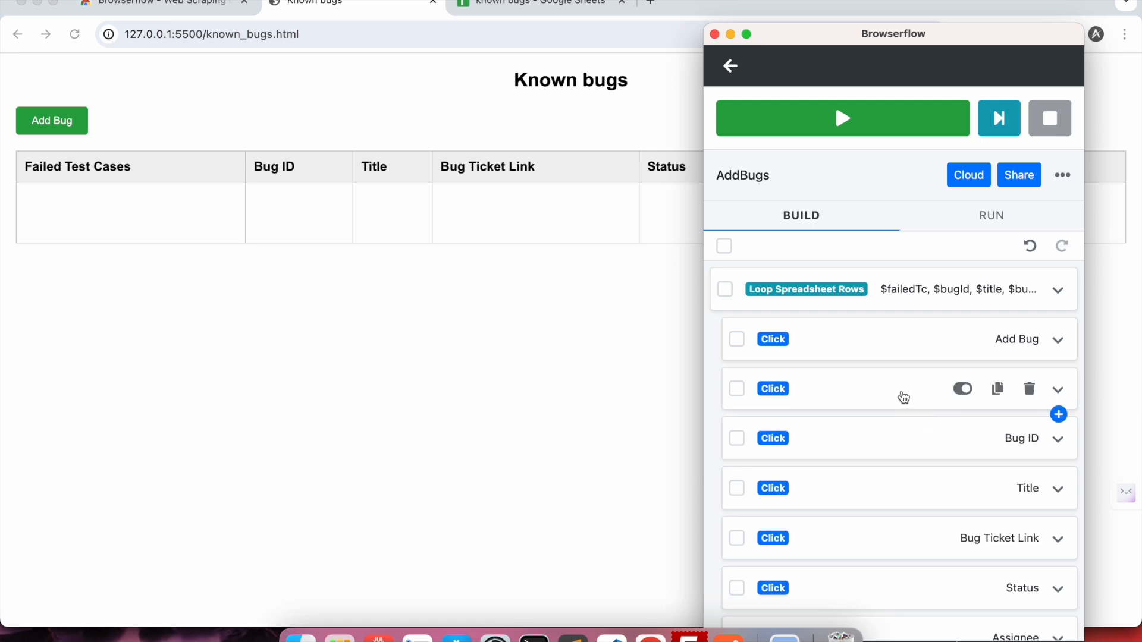
Add a Type Text command directly after the Failed Test Cases Click command.
click(1059, 415)
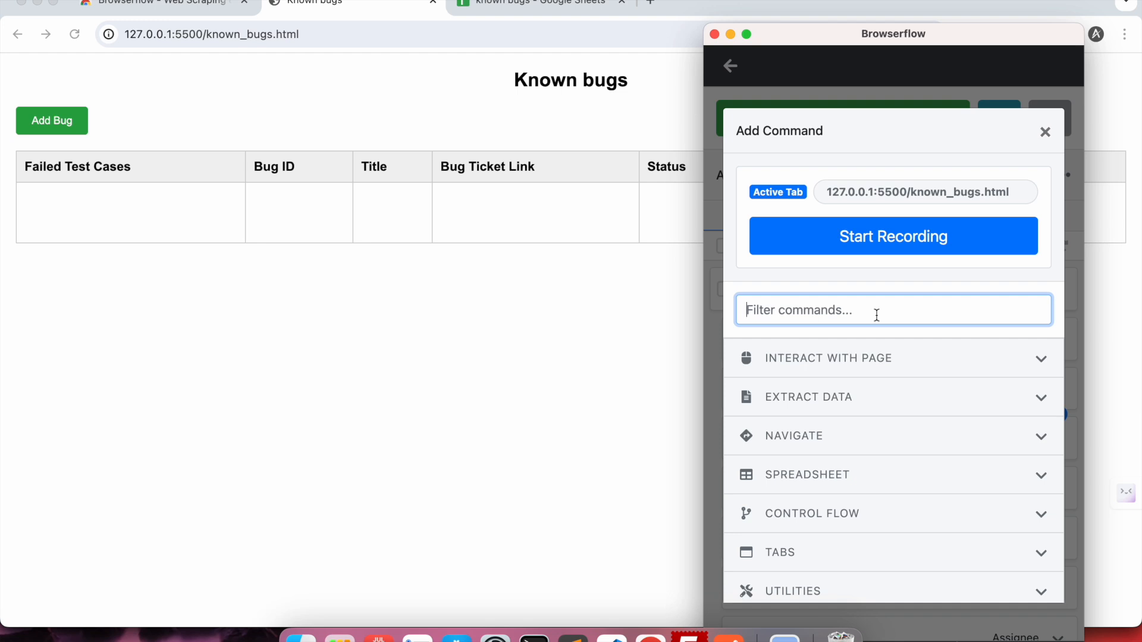
text(type)
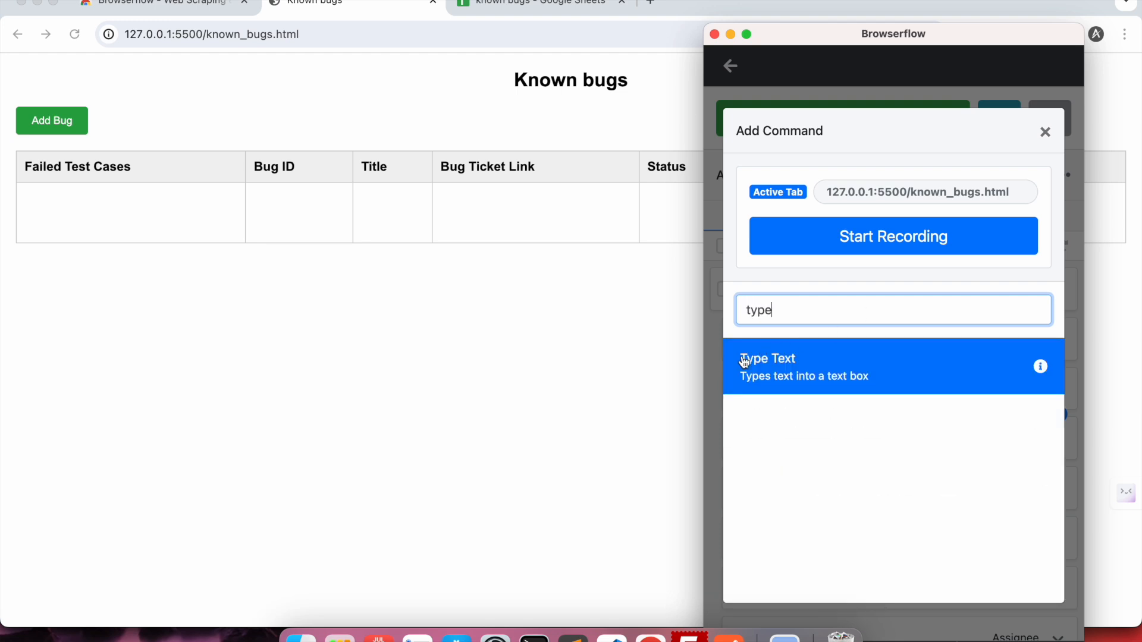
click(893, 365)
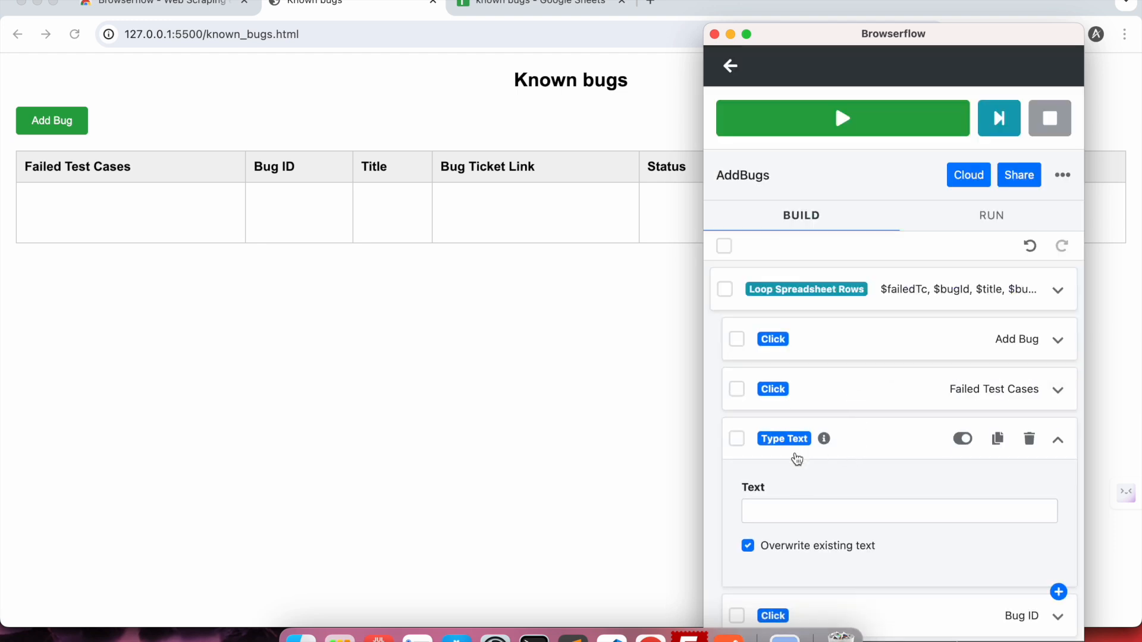
scroll(816, 452, down, 3)
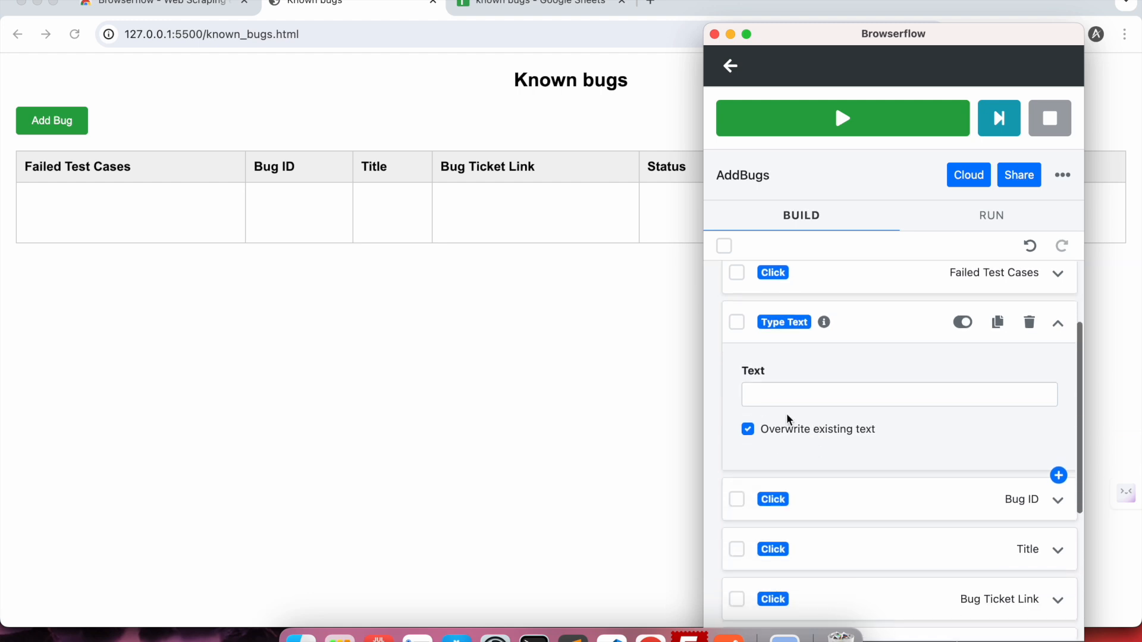
Check the Failed_tc column in the spreadsheet and set the Type Text command's text to the $failedTc variable.
click(795, 391)
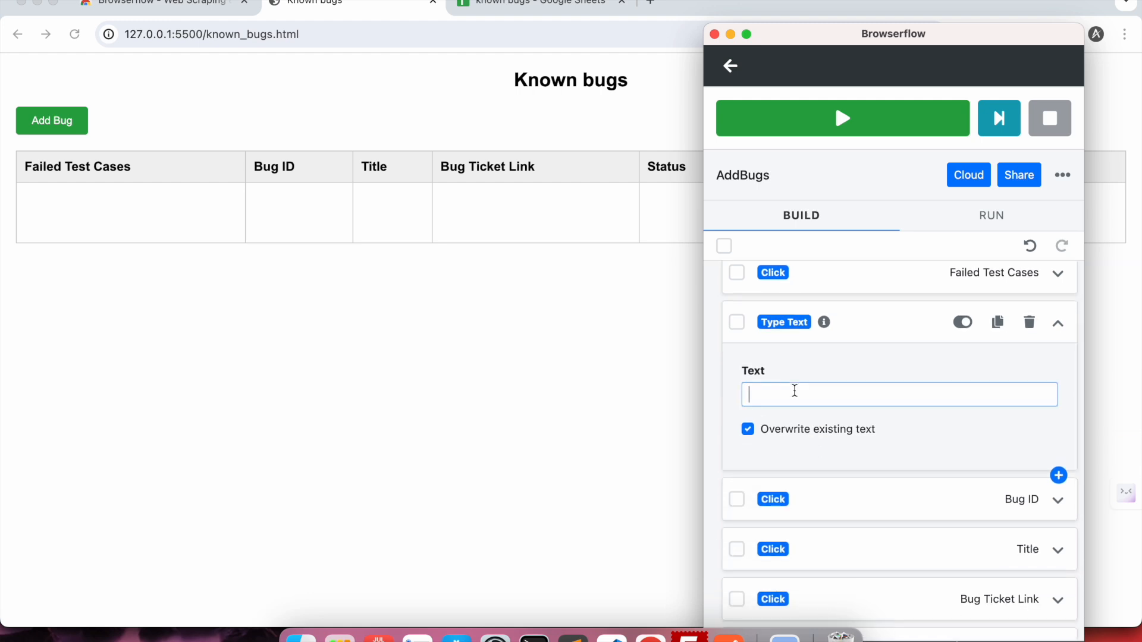
click(535, 6)
click(72, 219)
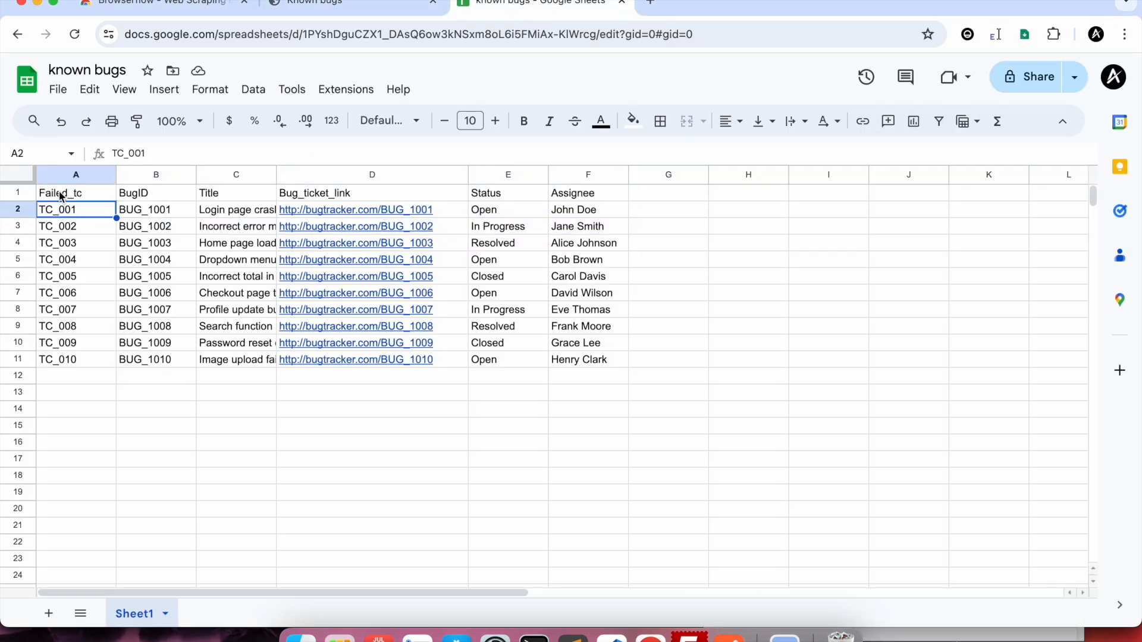
click(61, 196)
click(351, 5)
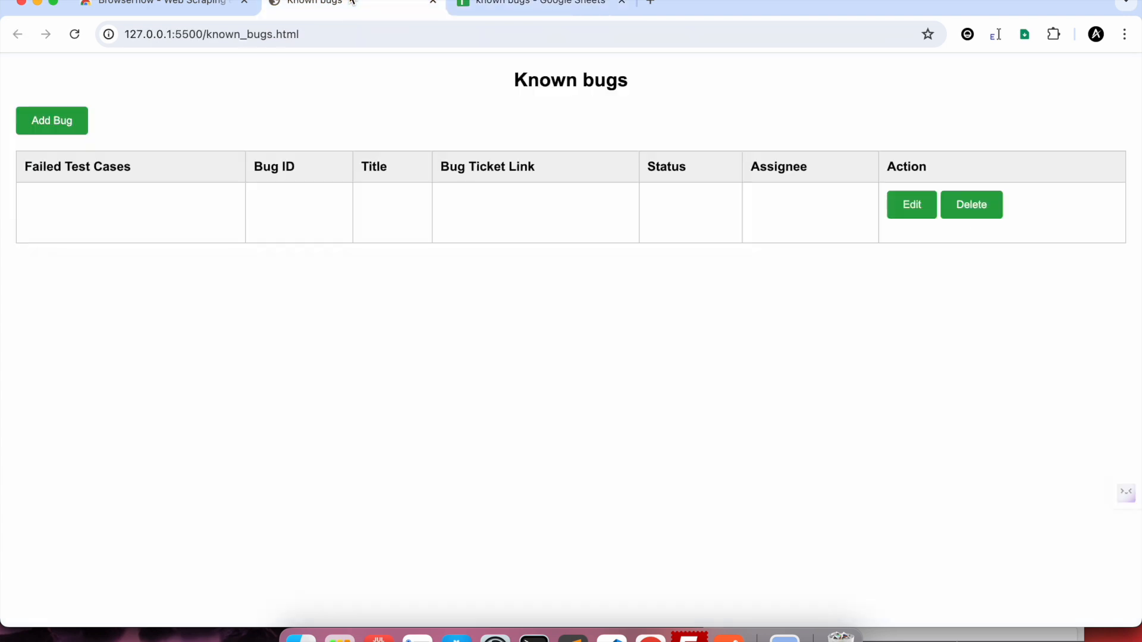
key(super+grave)
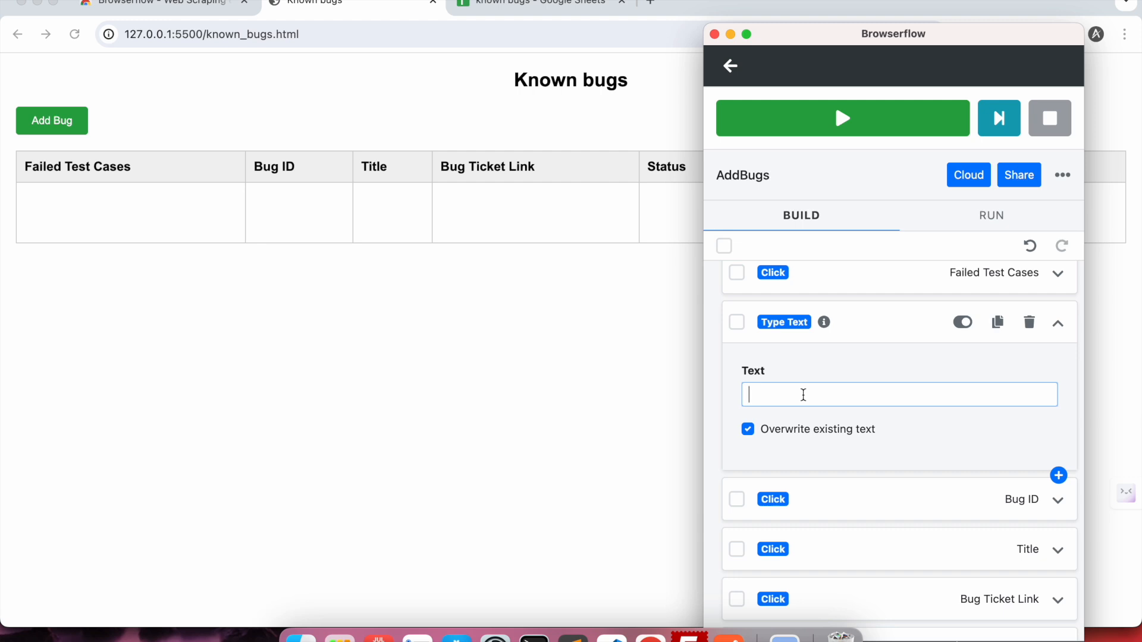
text($)
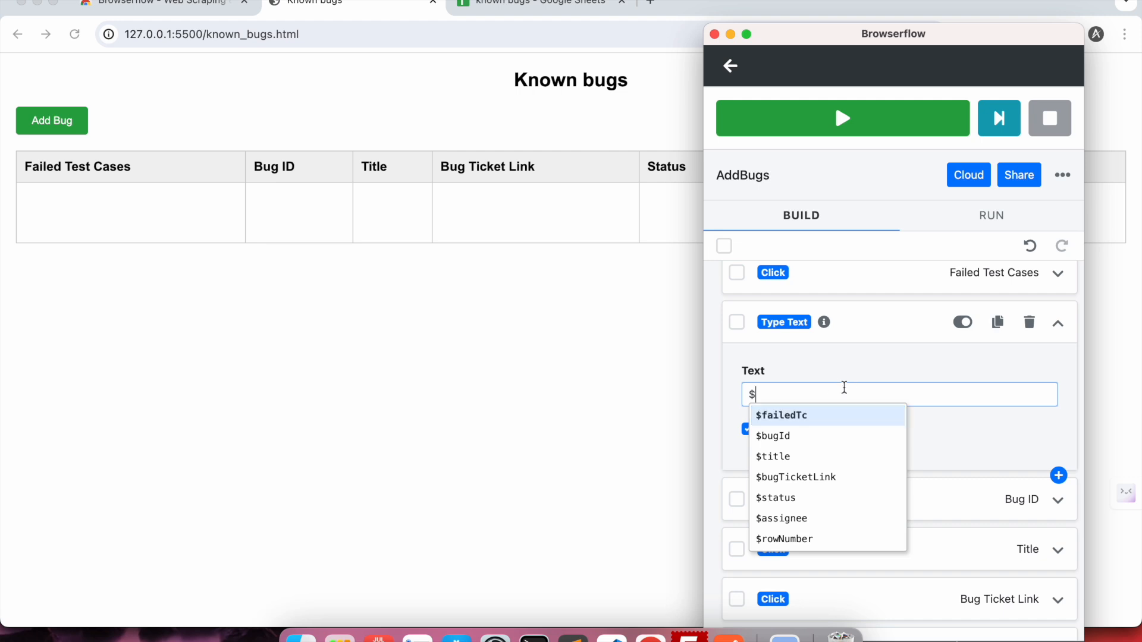
click(819, 415)
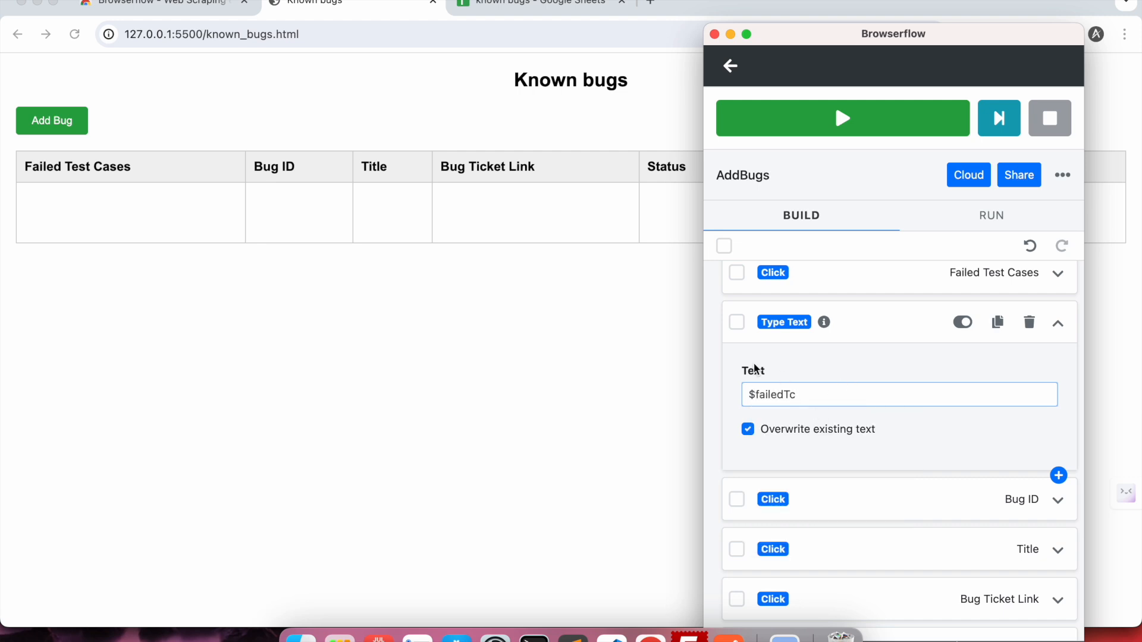
Add a Type Text command directly after the Bug ID Click command and set its text to the $bugId variable.
click(862, 322)
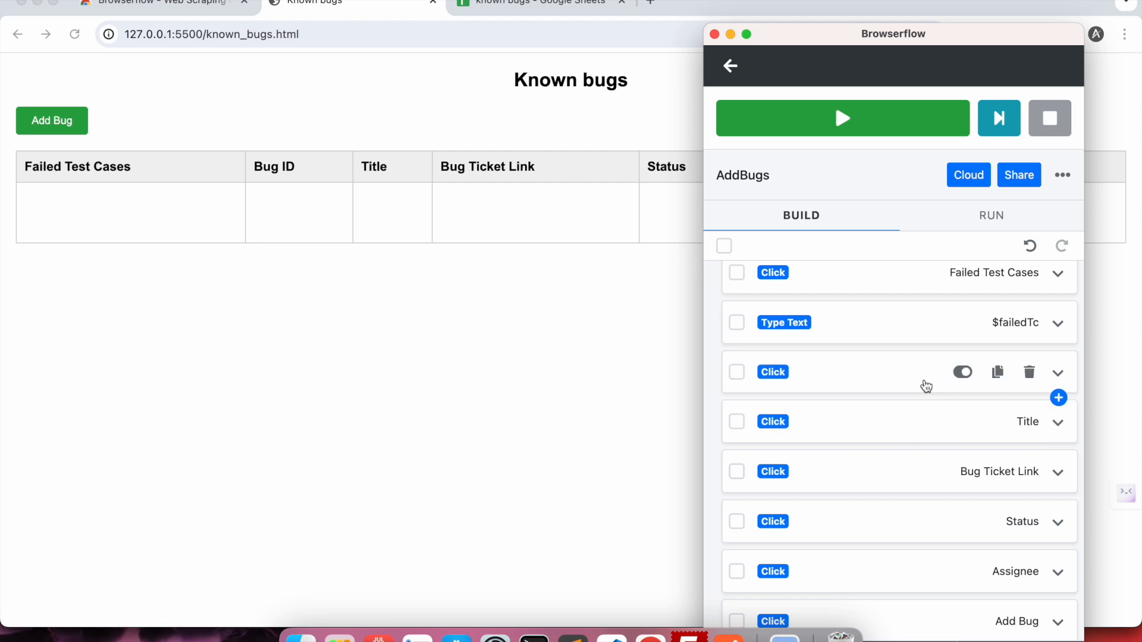
click(1058, 395)
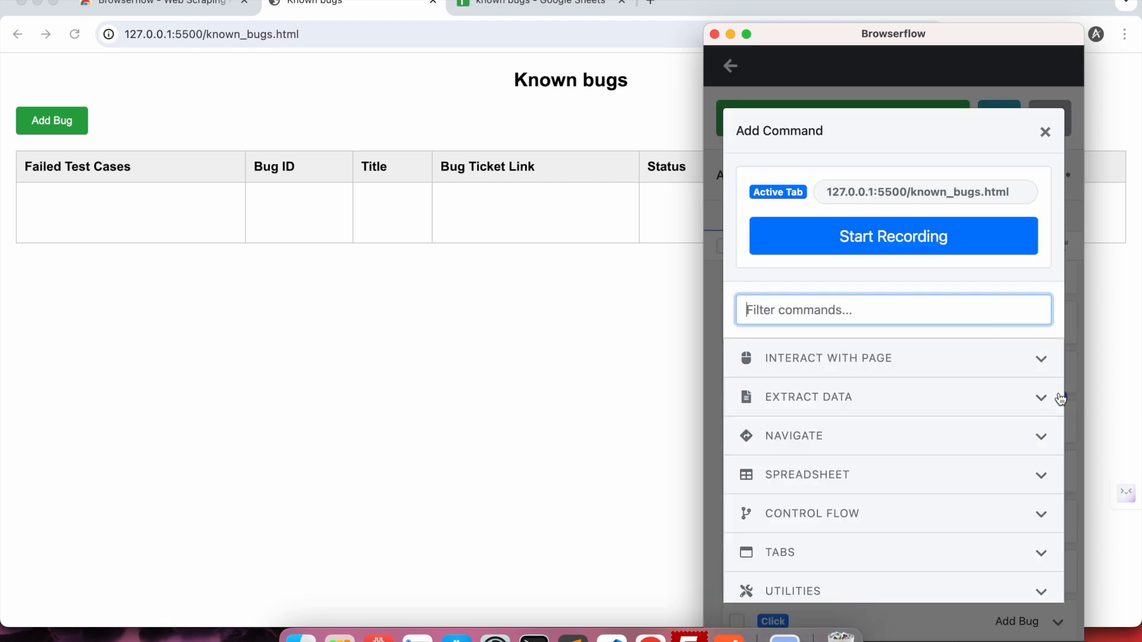
text(typ[e)
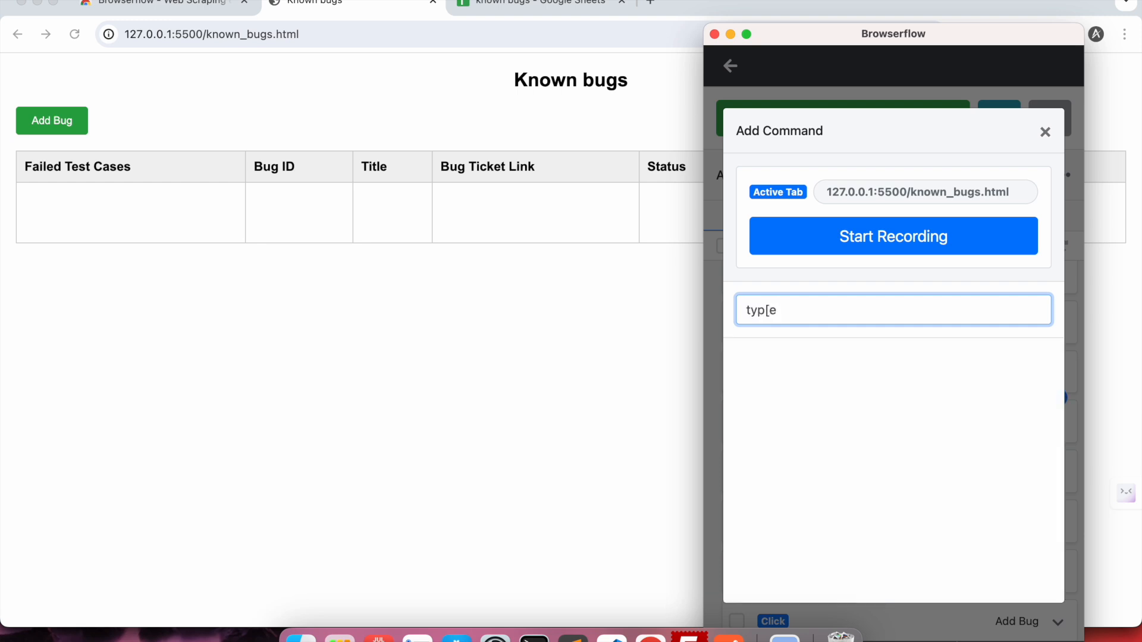
key(BackSpace)
key(BackSpace)
text(e)
click(931, 378)
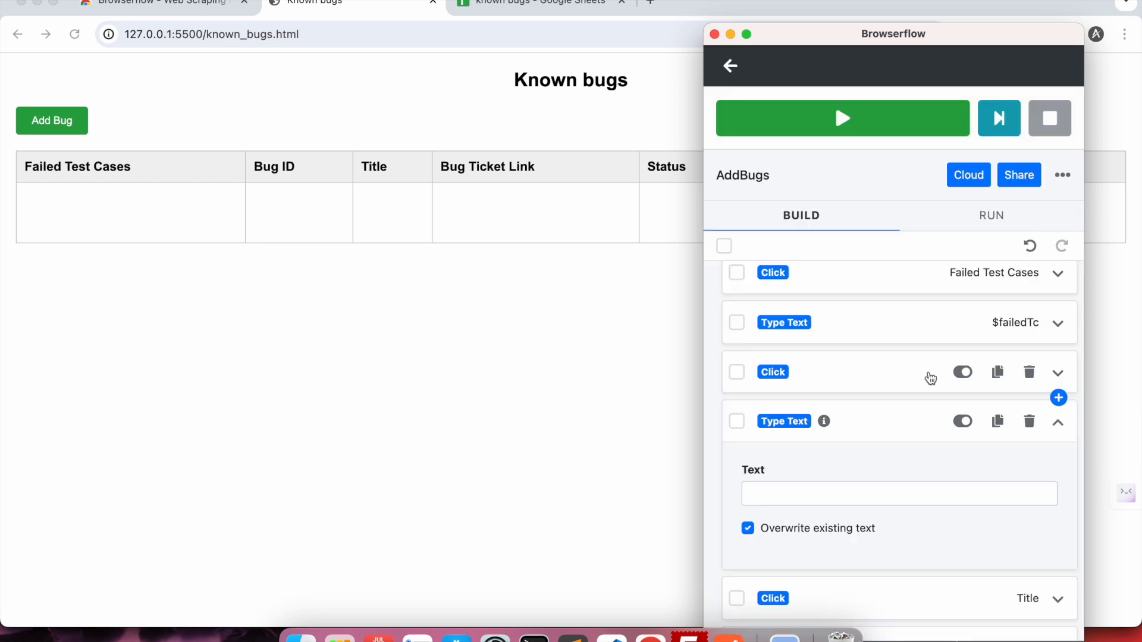
scroll(848, 428, down, 3)
click(828, 389)
text($bugId)
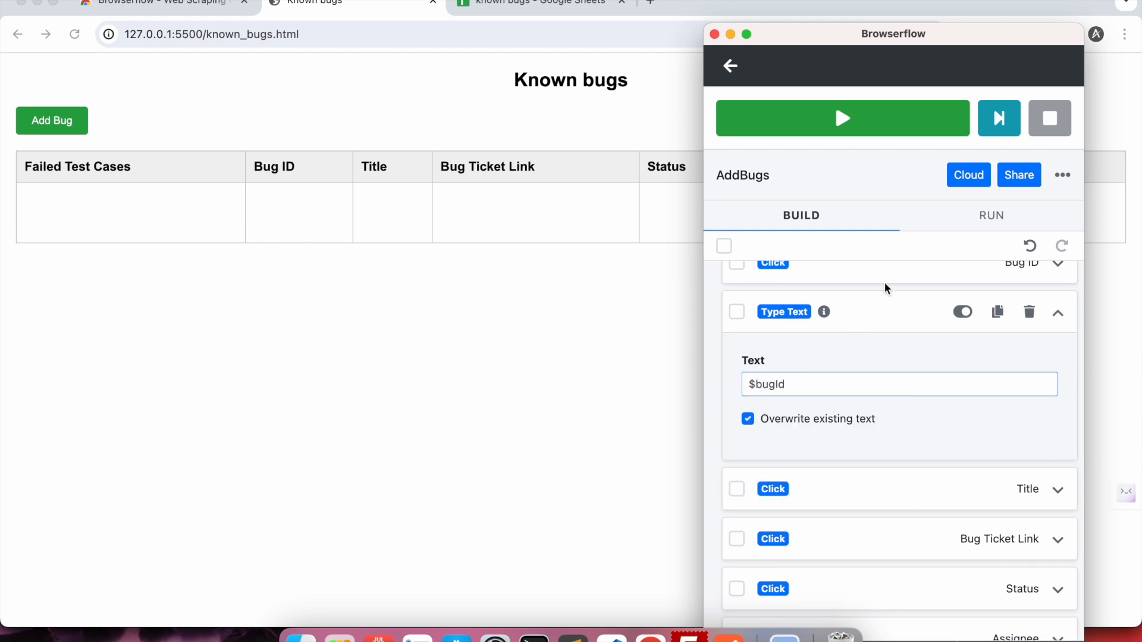
click(875, 313)
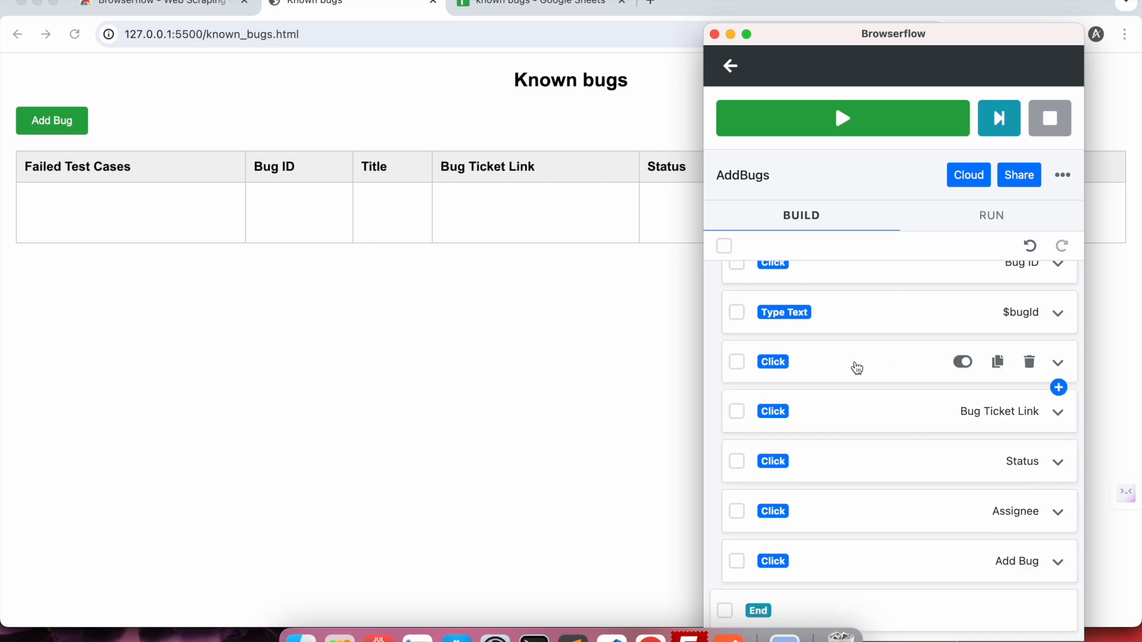
Open the Add Bug form on the Known bugs page, step through its first three fields, and return to the Browserflow window.
click(43, 129)
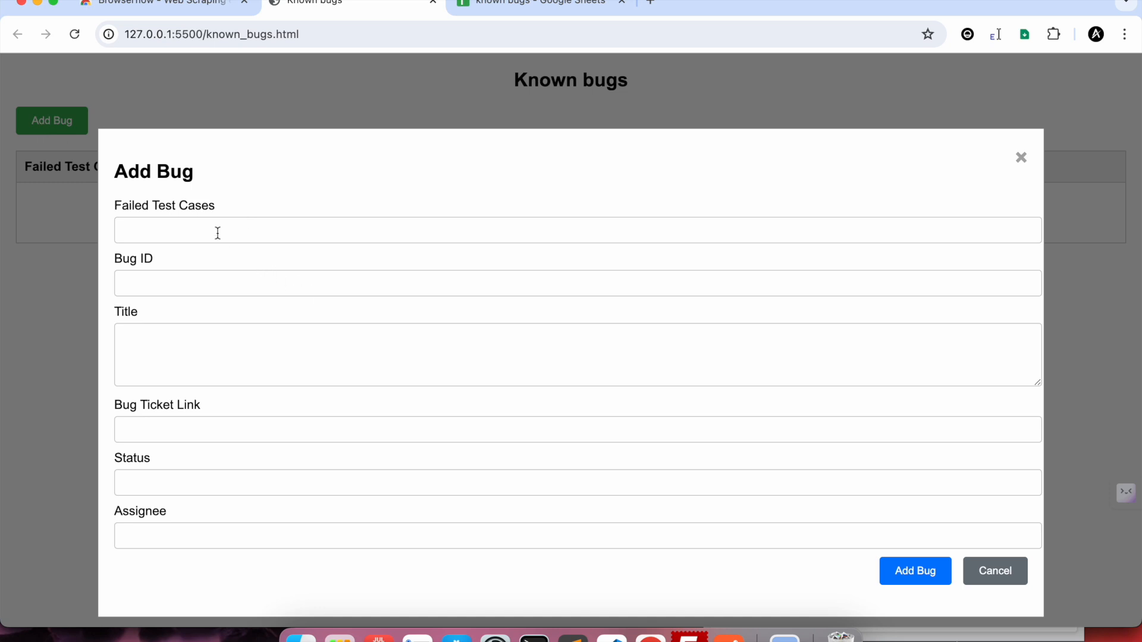
click(208, 230)
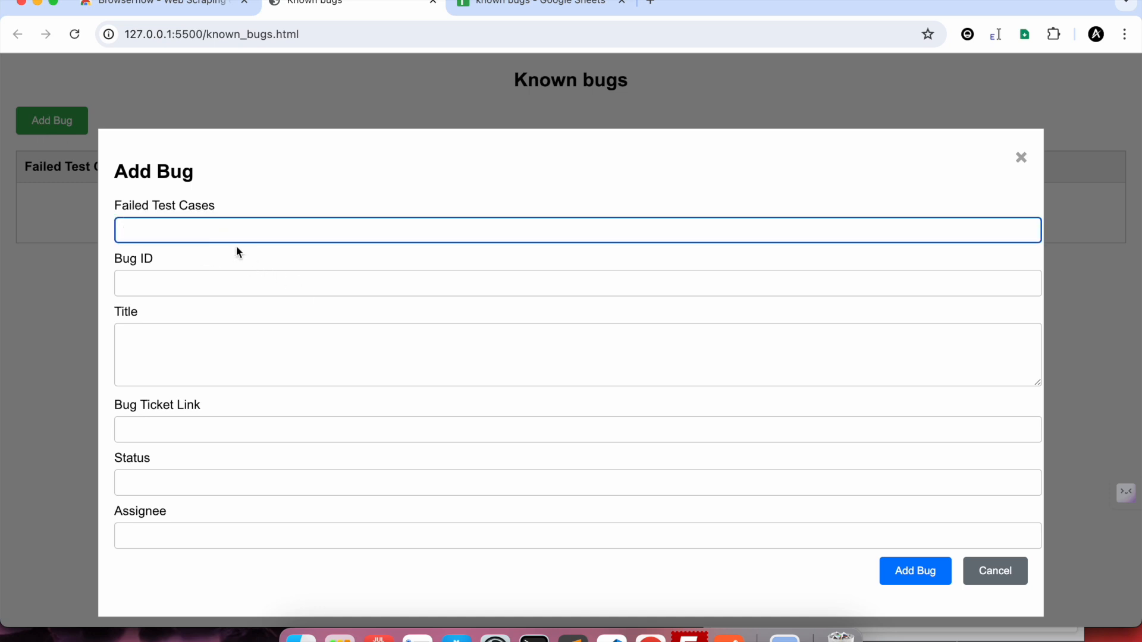
click(217, 277)
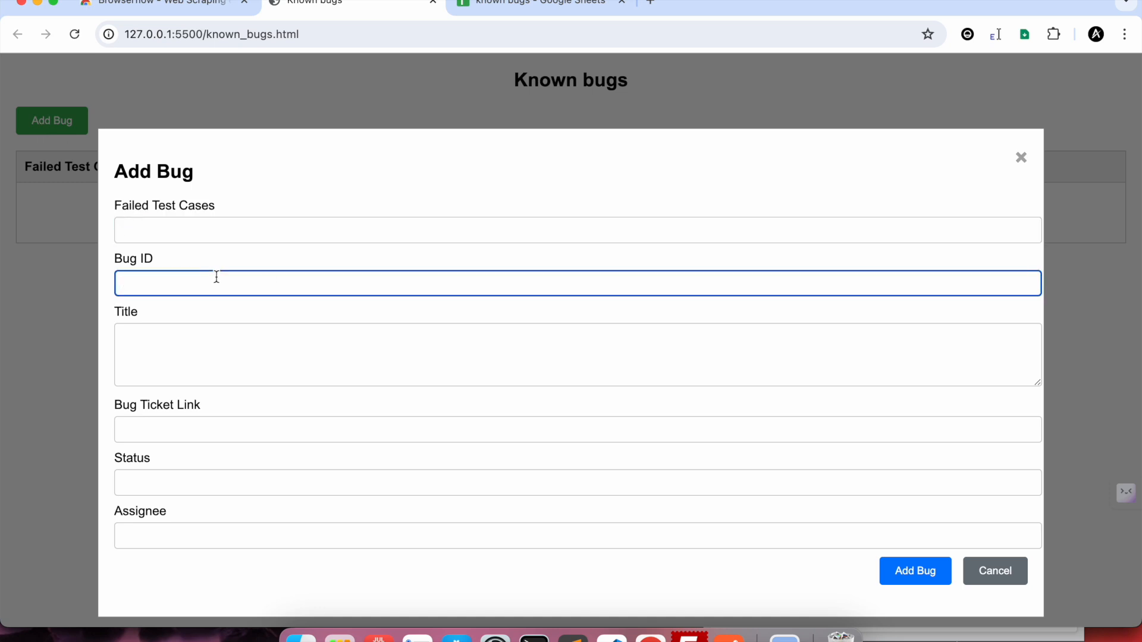
click(201, 334)
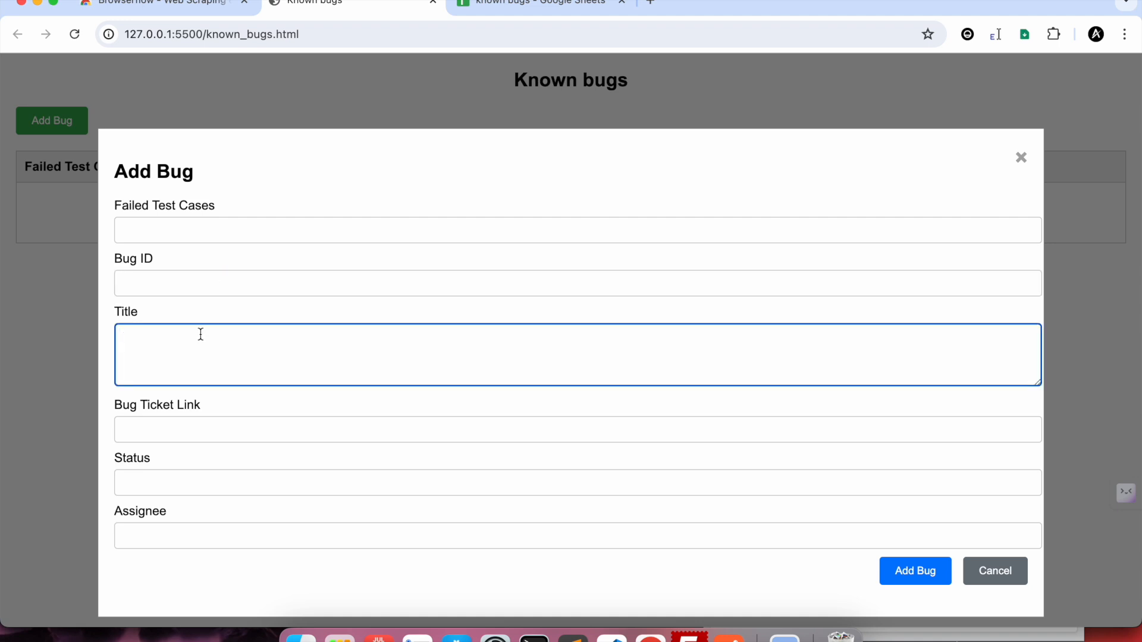
key(super+grave)
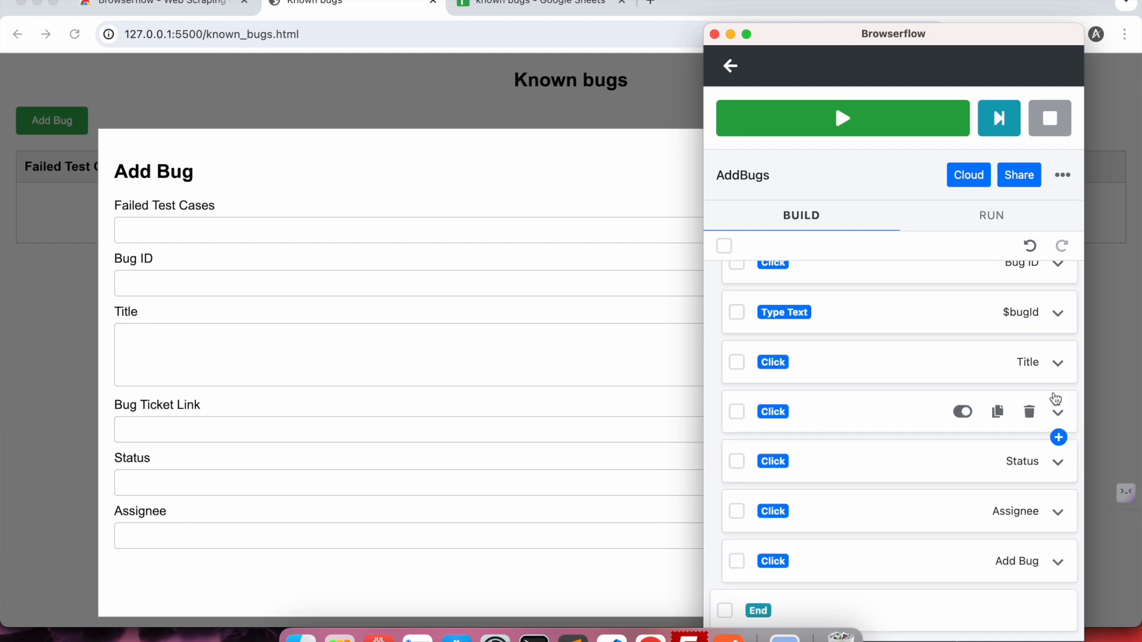
Add a Type Text command directly after the Title Click command and set its text to the $title variable.
click(1058, 383)
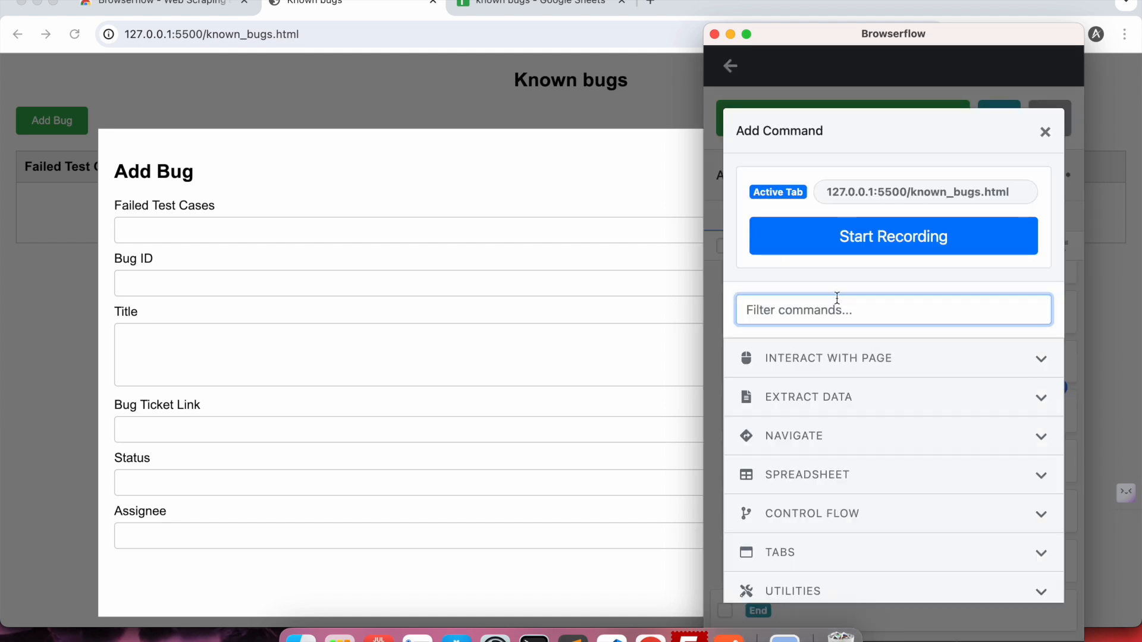
text(type)
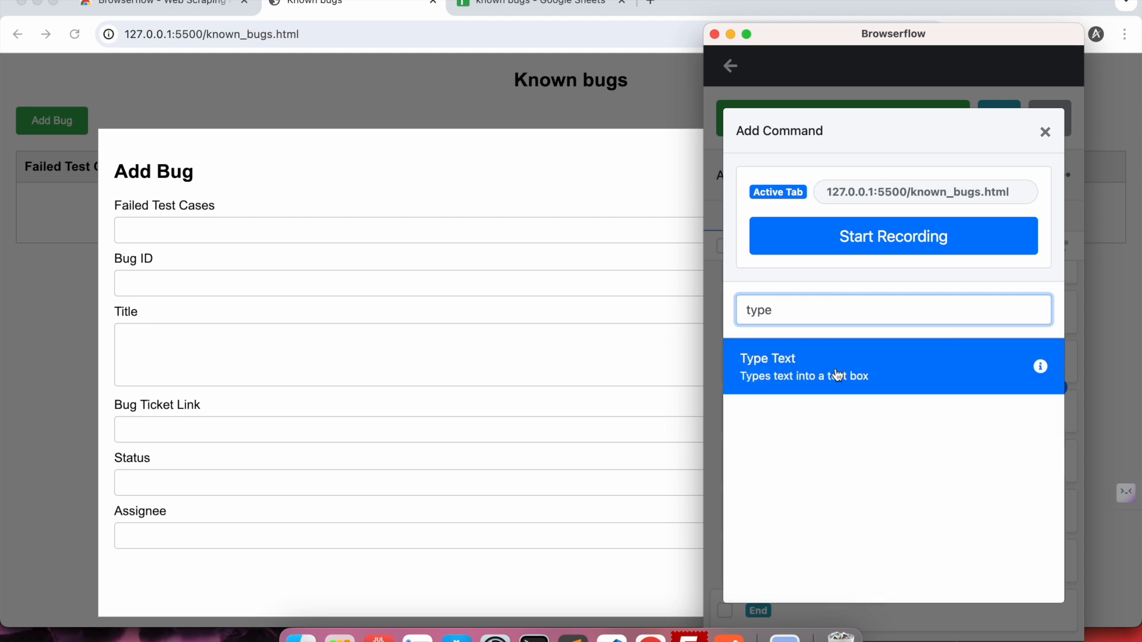
click(857, 369)
scroll(850, 410, down, 3)
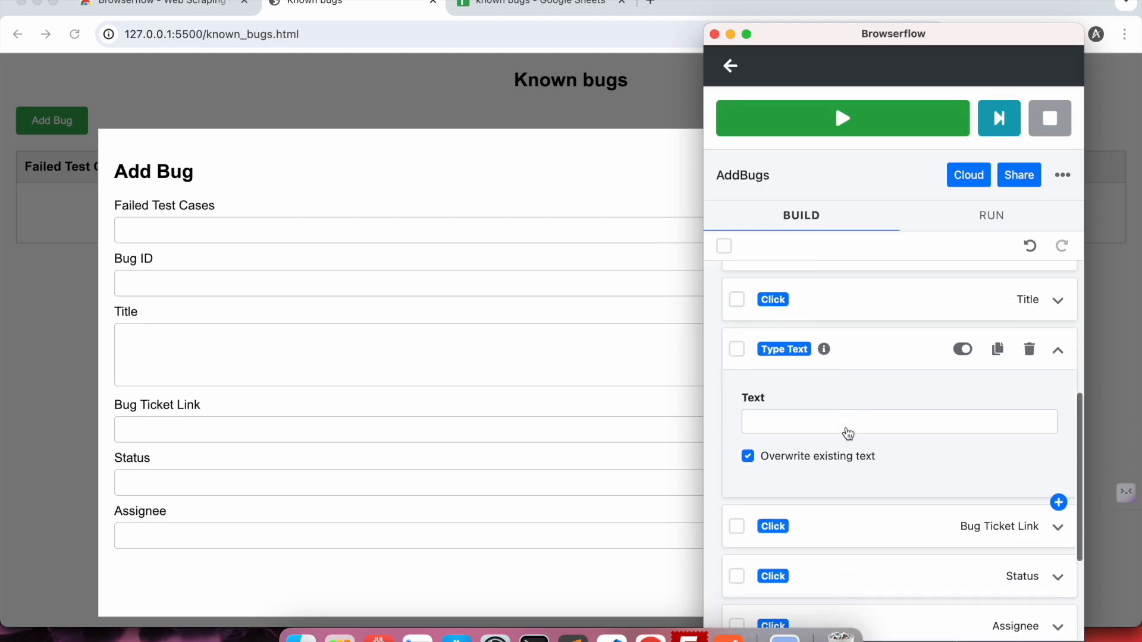
click(826, 374)
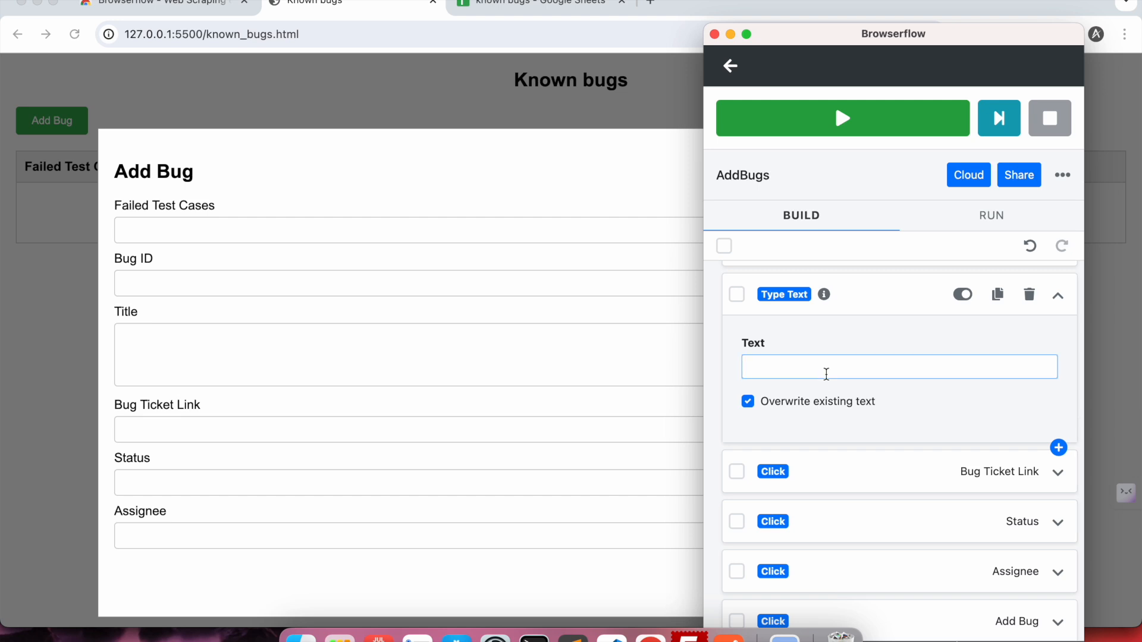
text($)
click(802, 427)
click(879, 293)
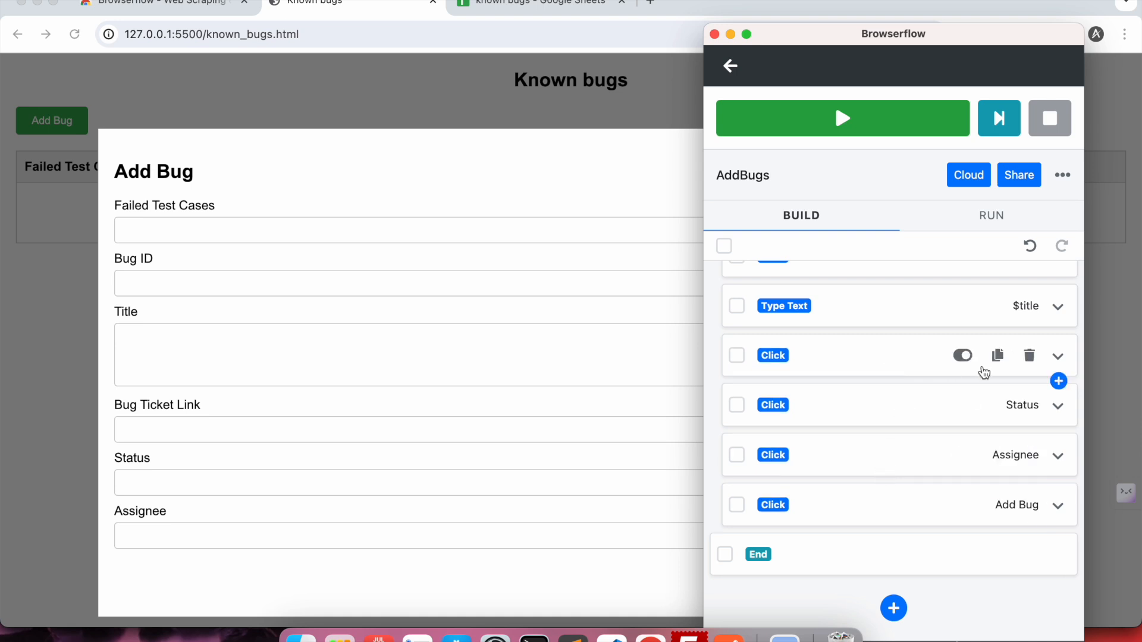
Add a Type Text command directly after the Bug Ticket Link Click command and set its text to the $bugTicketLink variable.
click(1058, 381)
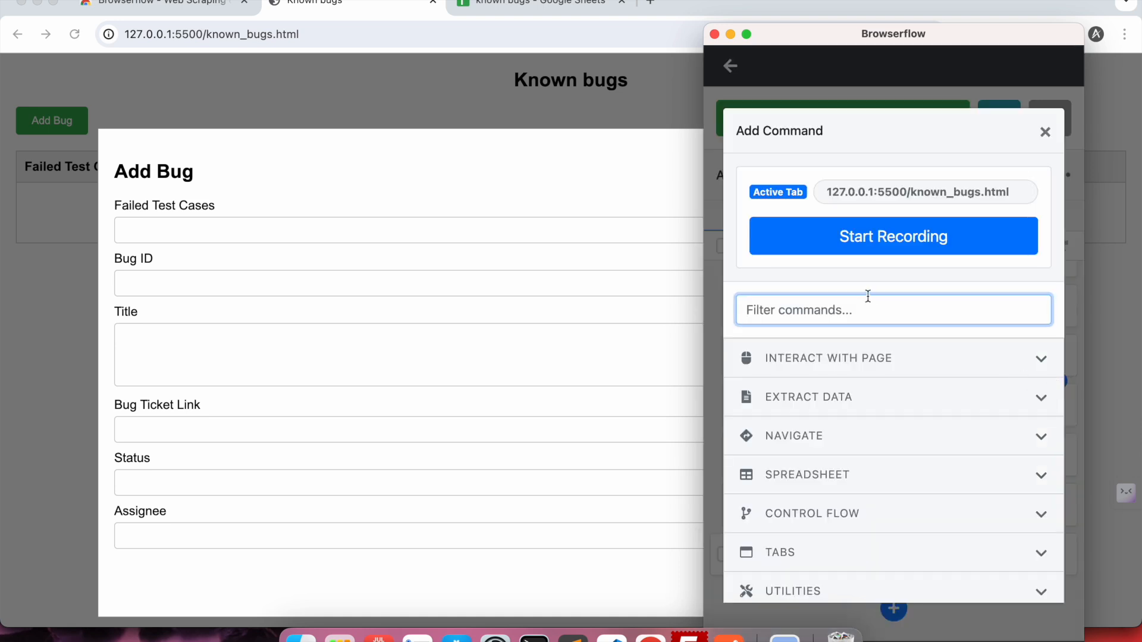
text(type)
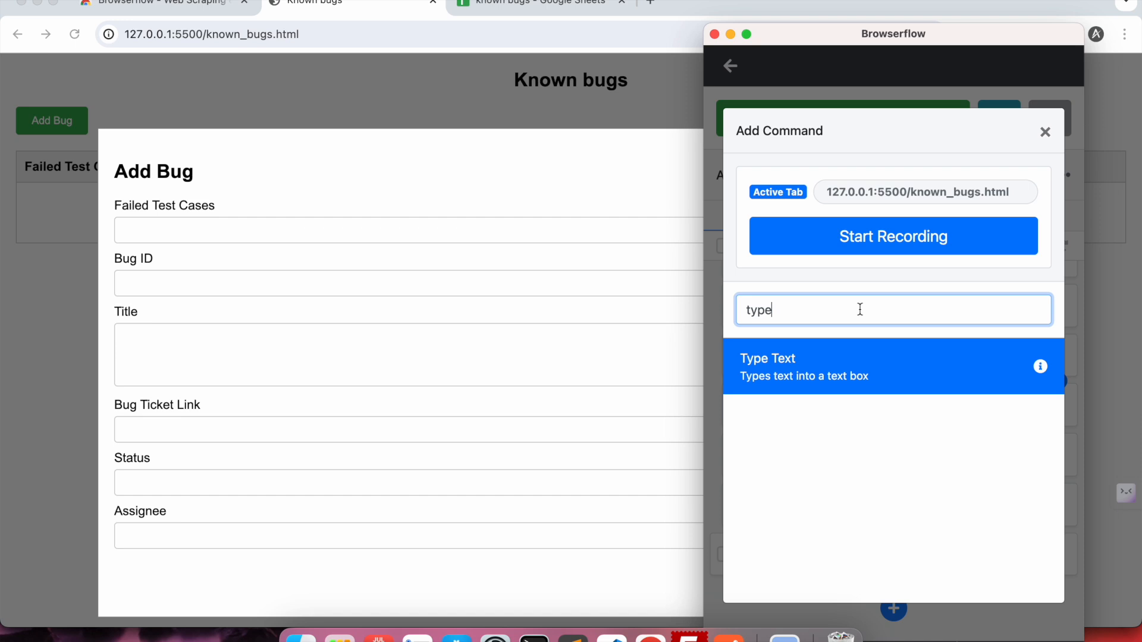
click(856, 375)
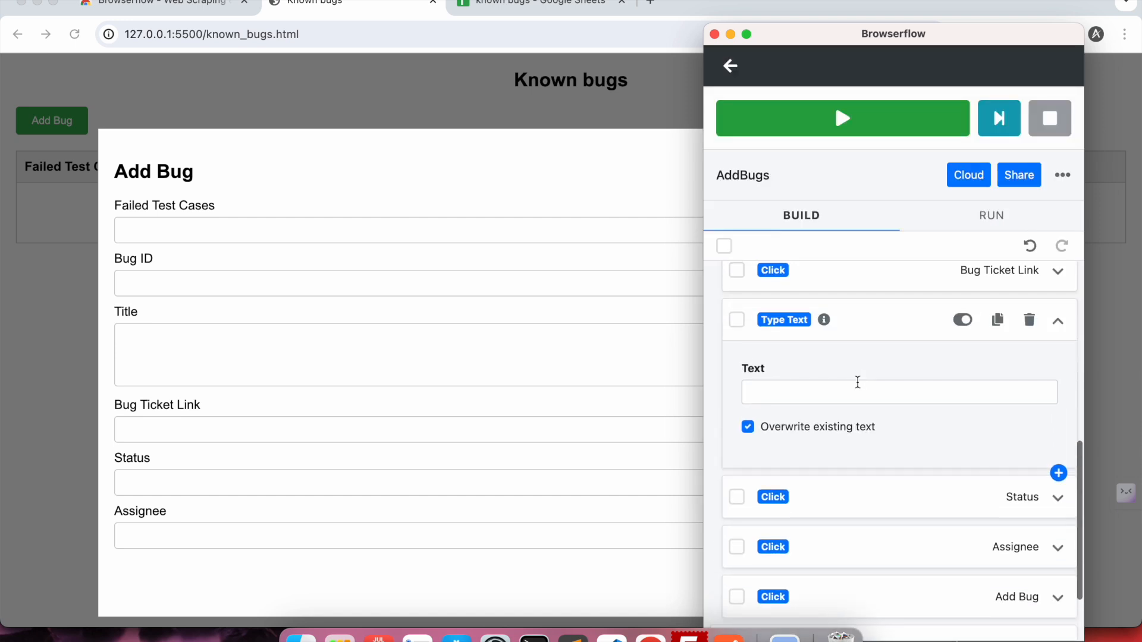
click(855, 393)
text($)
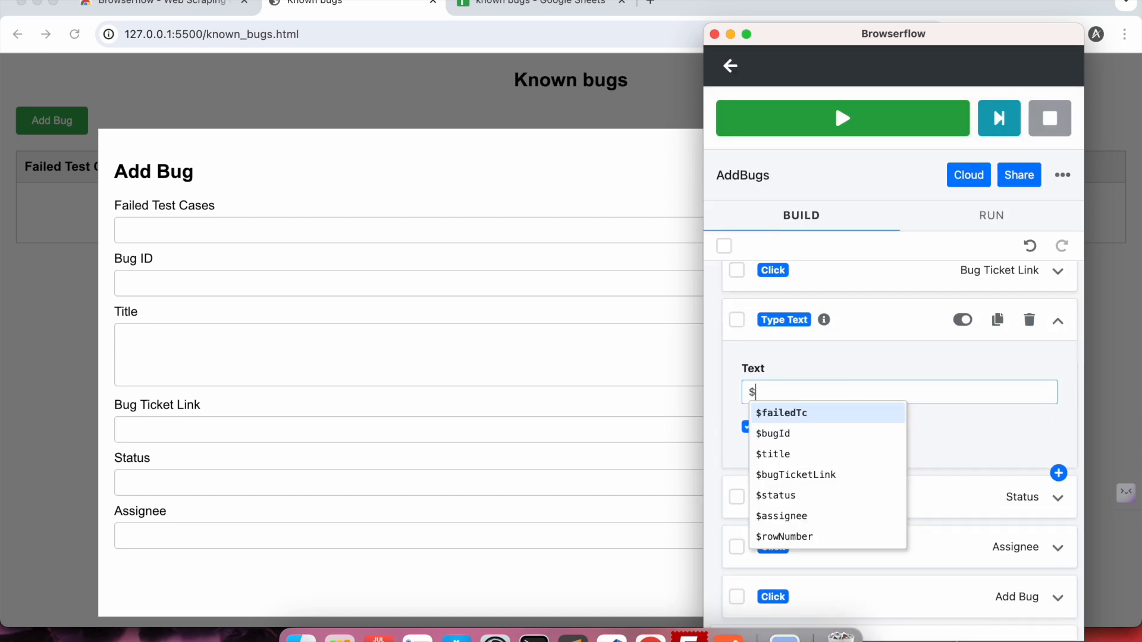
text(bu)
click(826, 435)
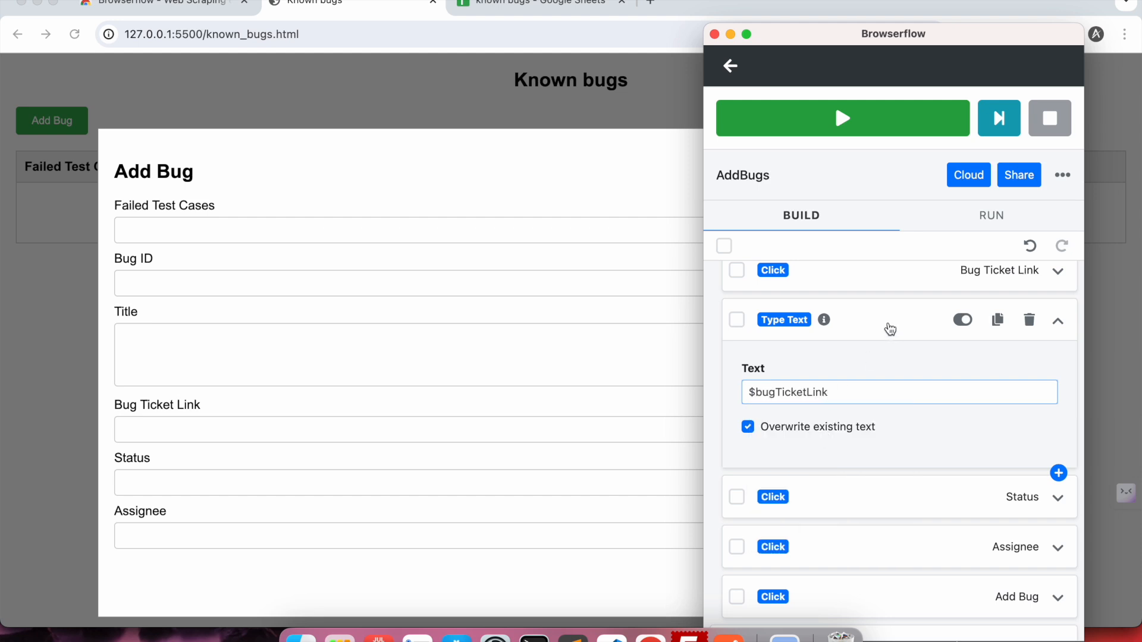
click(890, 329)
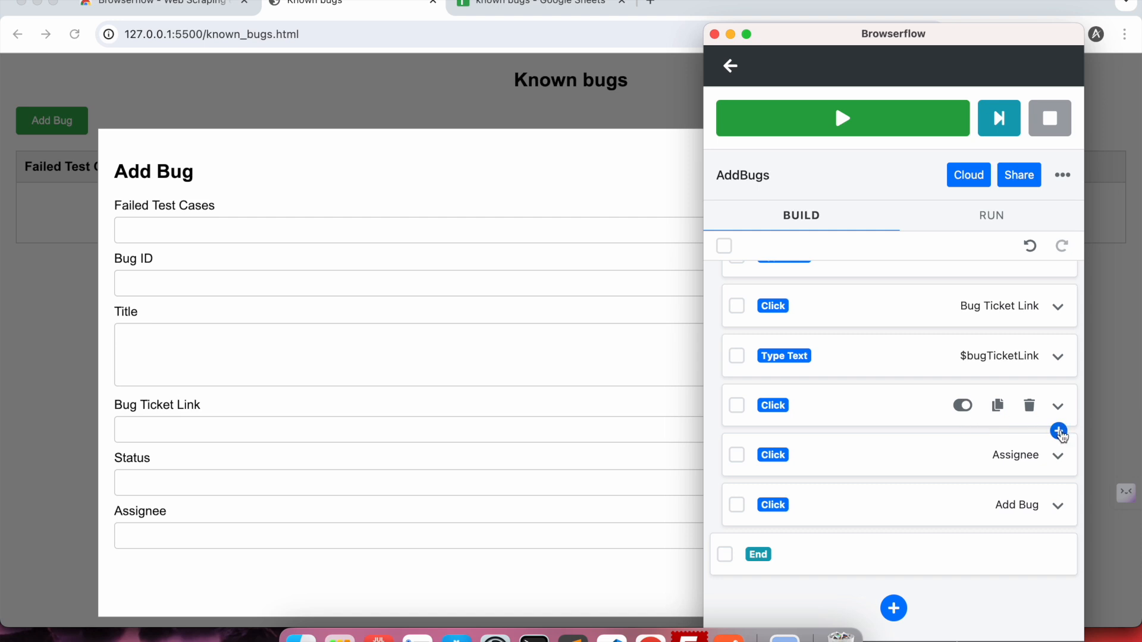
Add a Type Text command directly after the Status Click command and set its text to the $status variable.
click(1059, 429)
text(type)
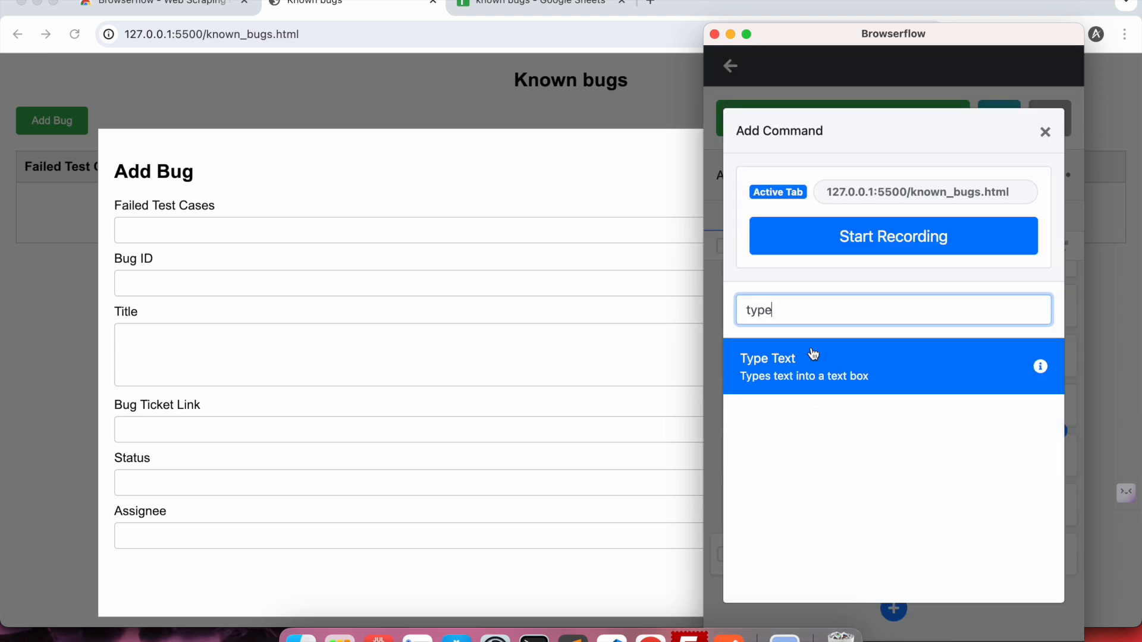
click(814, 352)
click(860, 353)
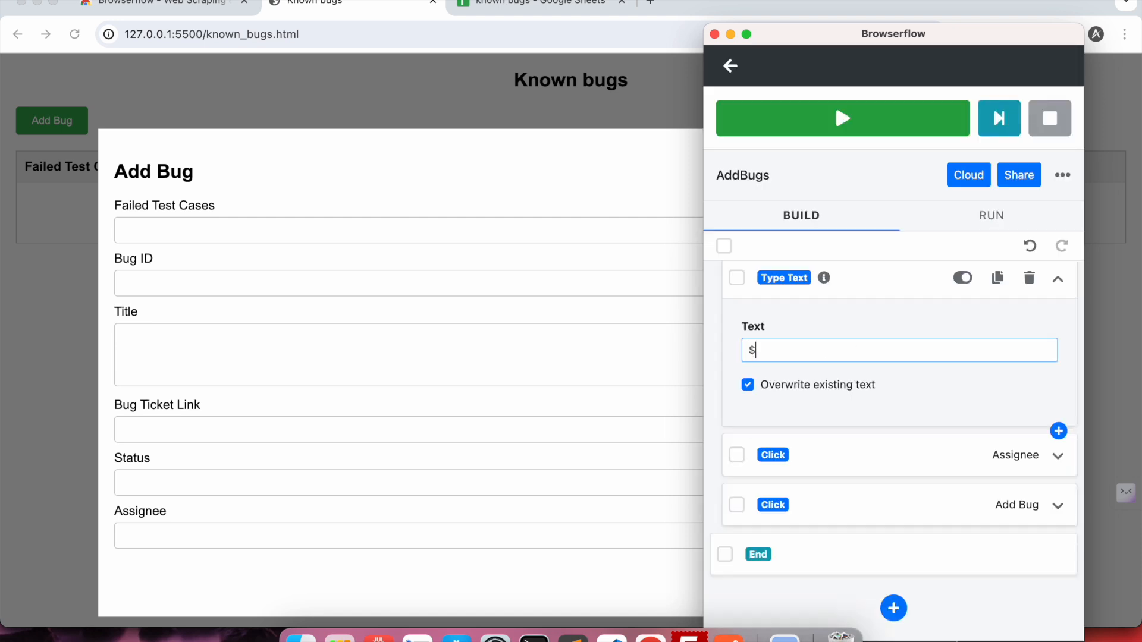
text($sta)
click(841, 377)
click(879, 287)
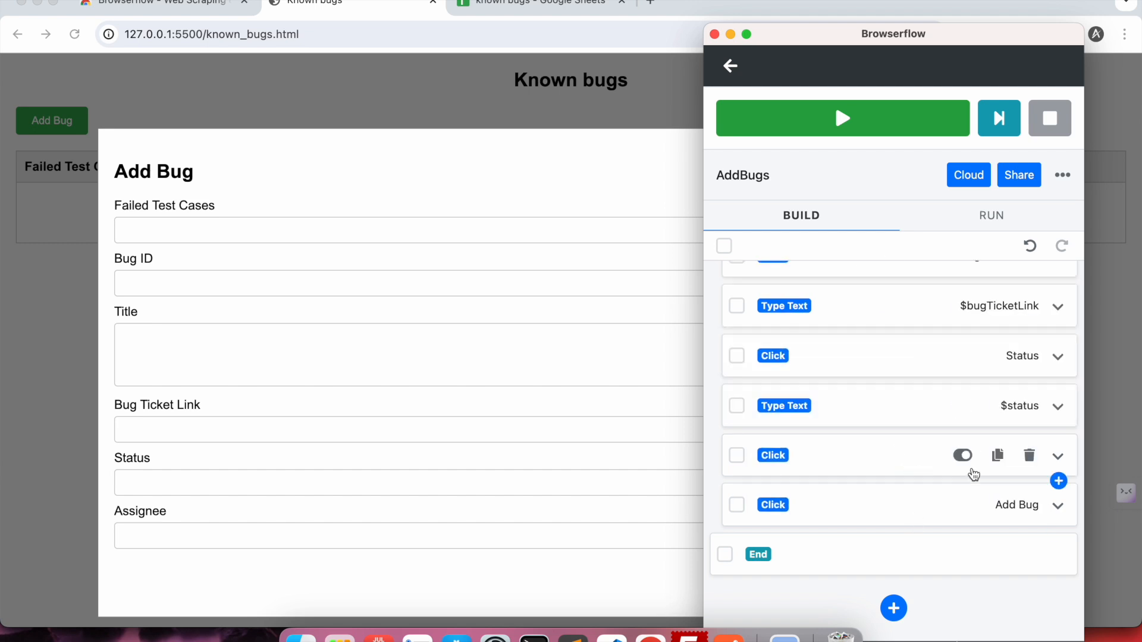
Add a Type Text command directly after the Assignee Click command and set its text to the $assignee variable.
click(1058, 481)
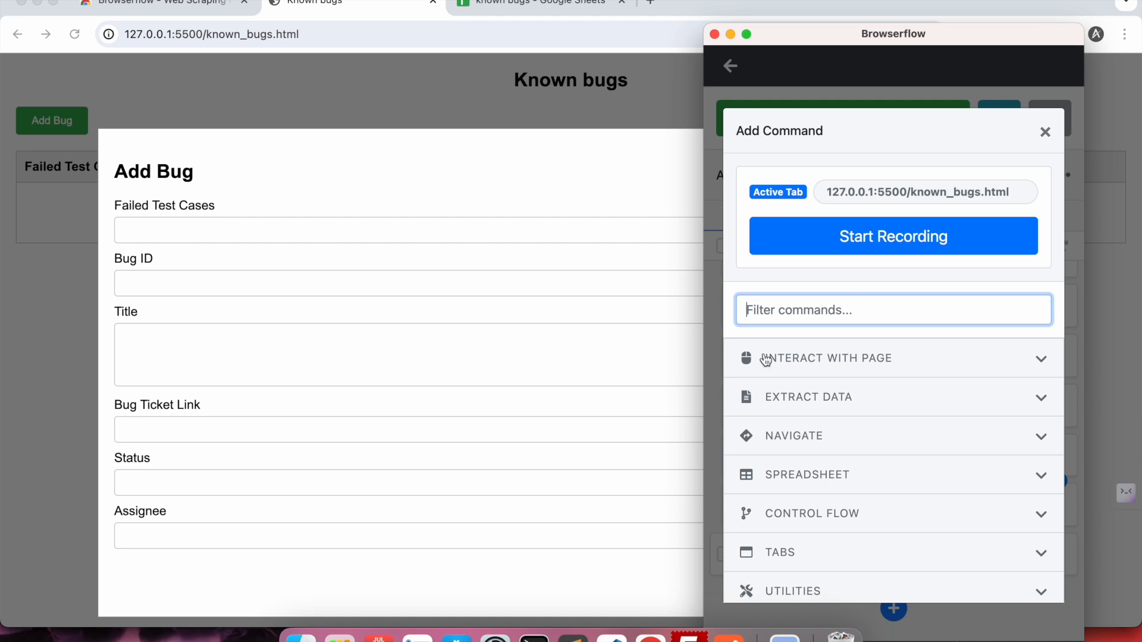
text(type)
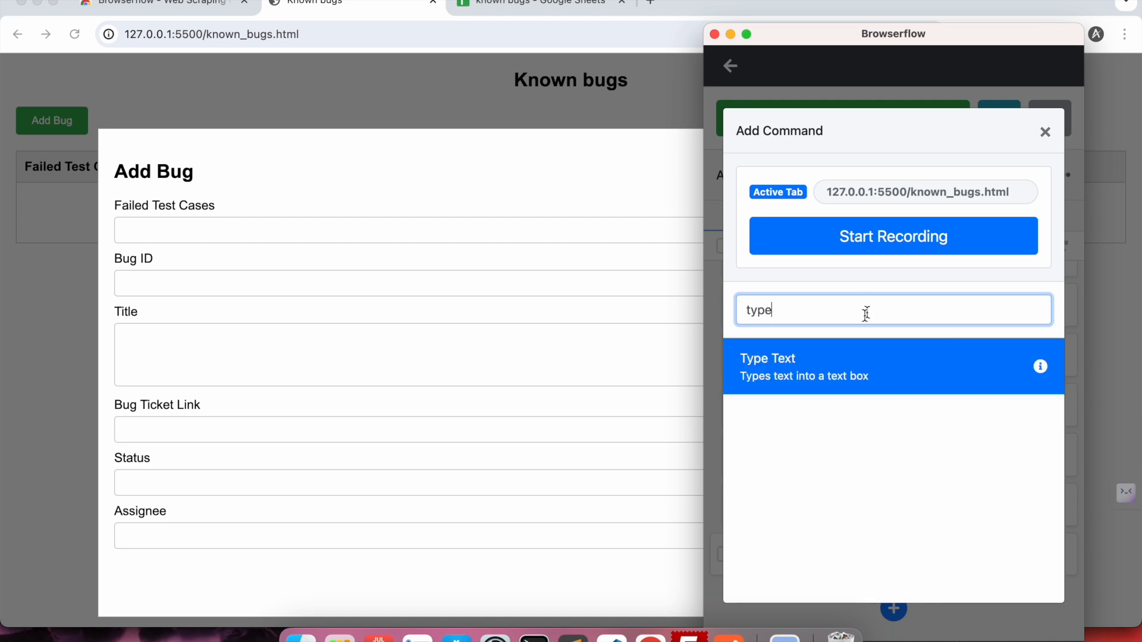
click(856, 361)
click(849, 410)
text($)
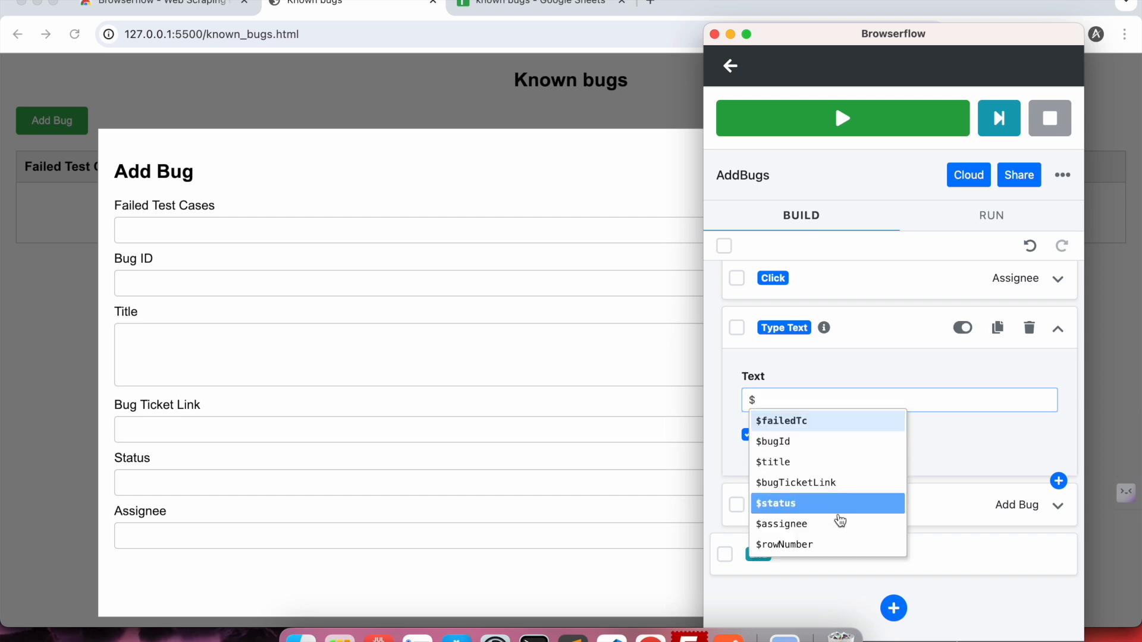
click(836, 524)
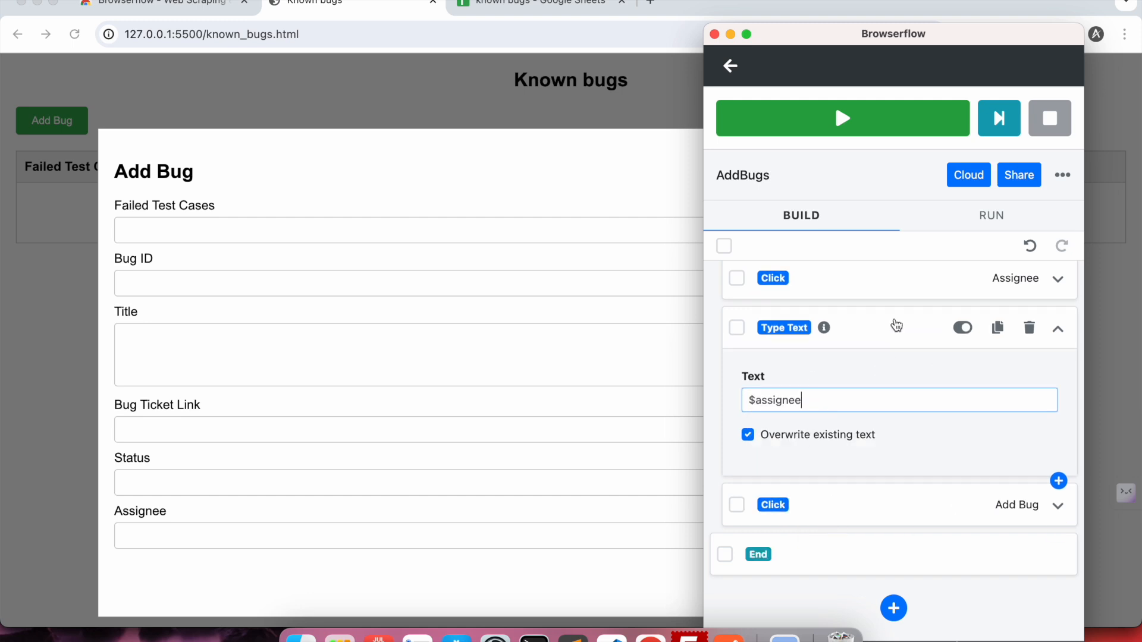
click(894, 326)
Review the full AddBugs command sequence from the spreadsheet loop to its end against the Add Bug form's fields and submit button.
scroll(863, 408, up, 10)
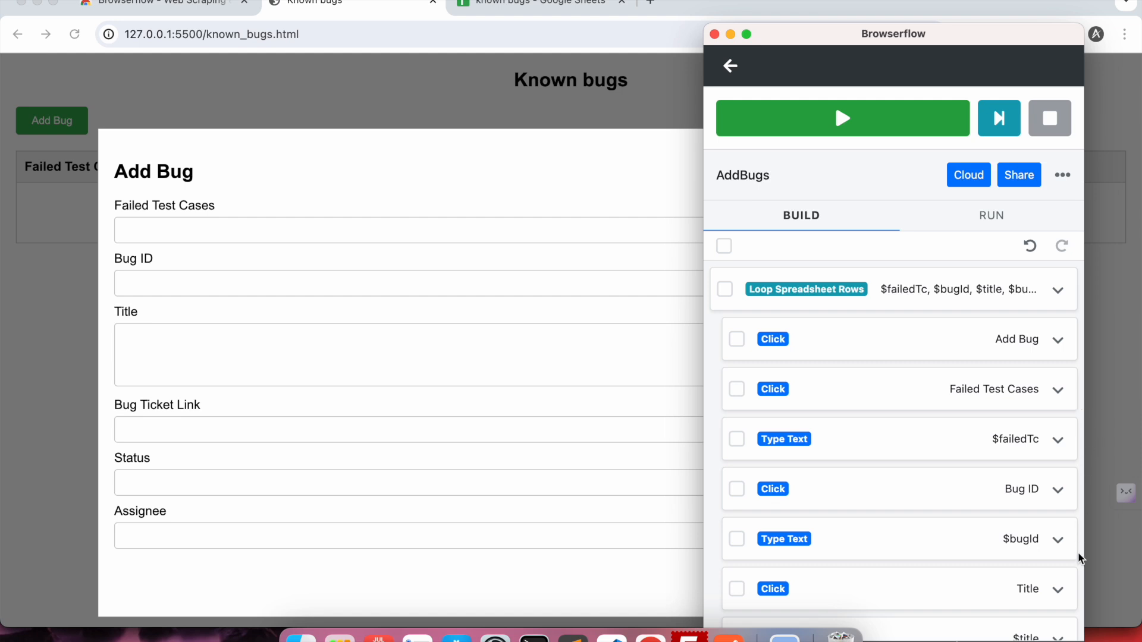
scroll(1080, 564, down, 10)
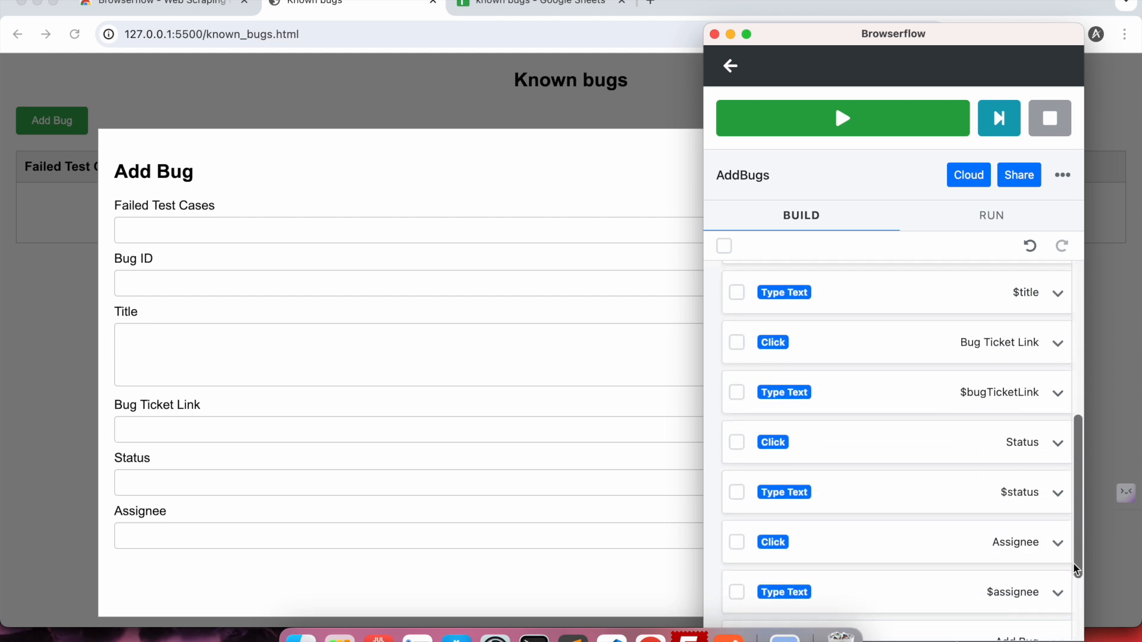
scroll(1075, 552, down, 5)
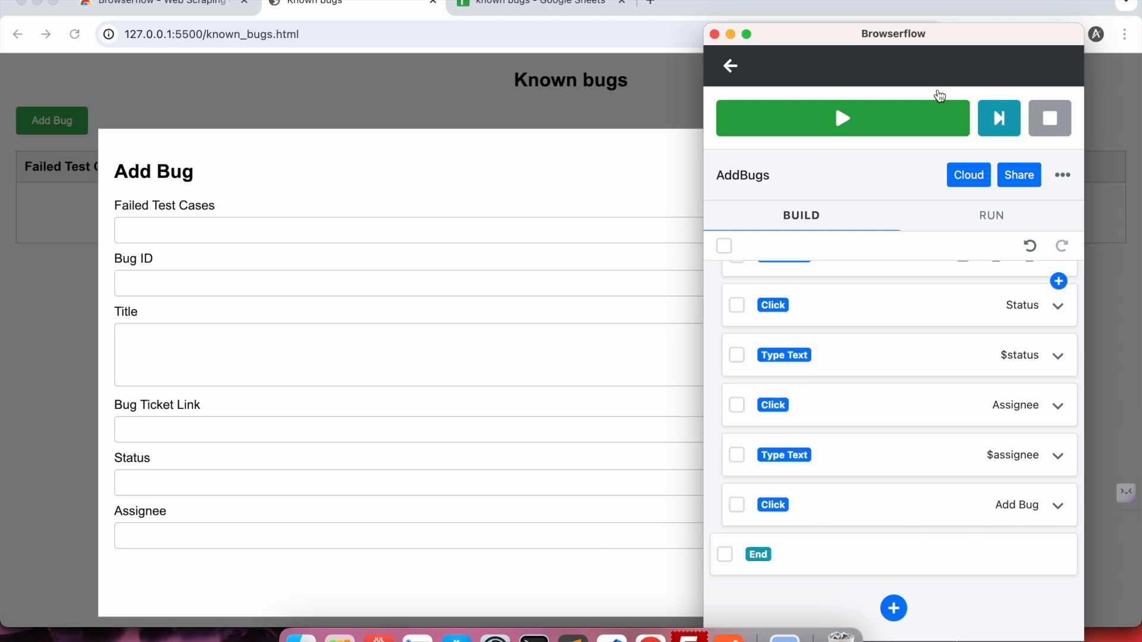
drag(937, 34, 546, 40)
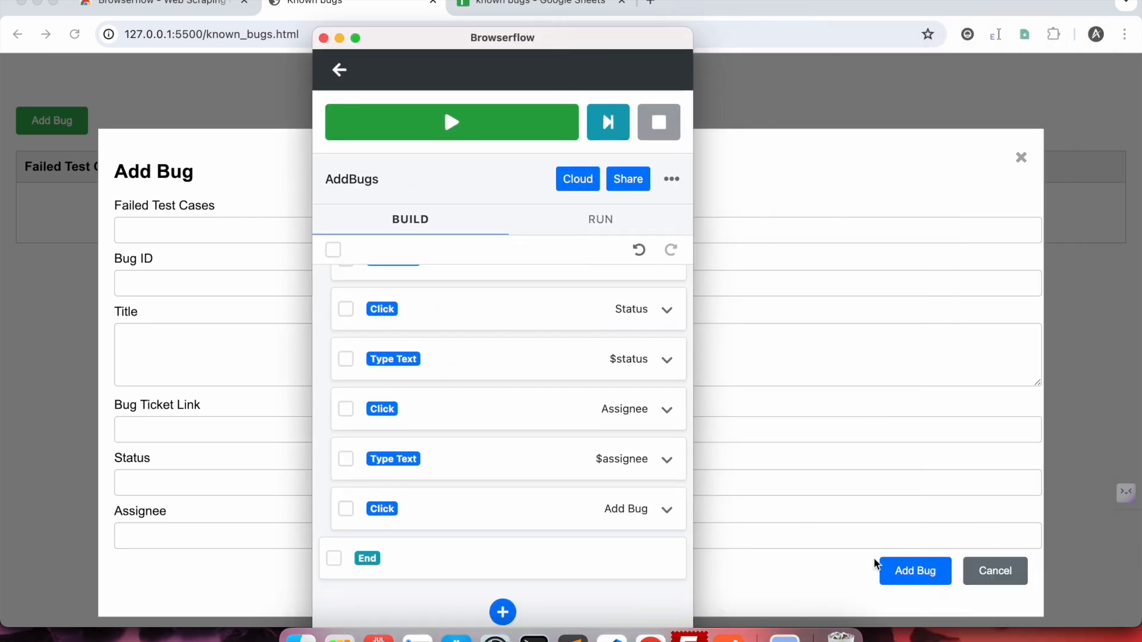
scroll(516, 447, up, 10)
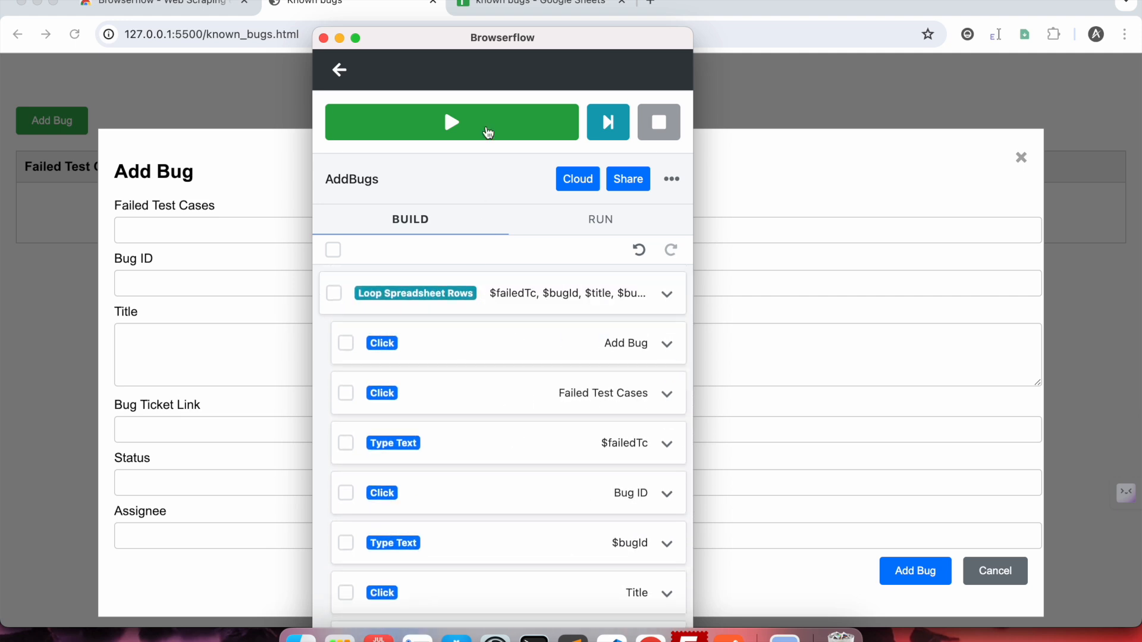
drag(502, 37, 921, 7)
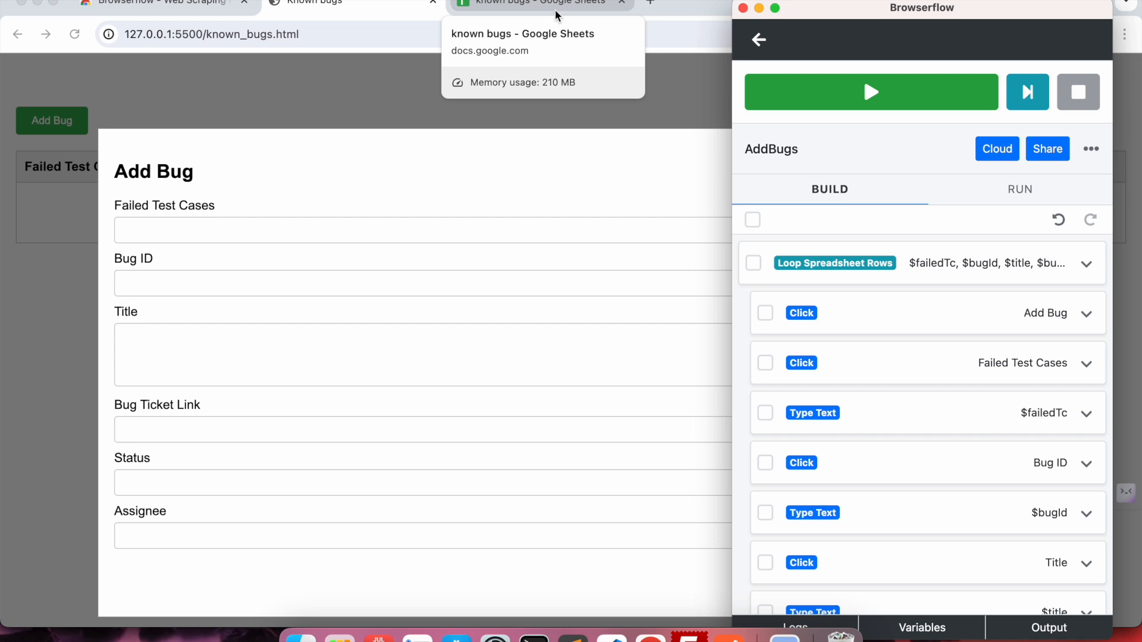
Check the AddBugs commands once more down to the closing Add Bug click, and return to the flow list.
scroll(889, 416, down, 10)
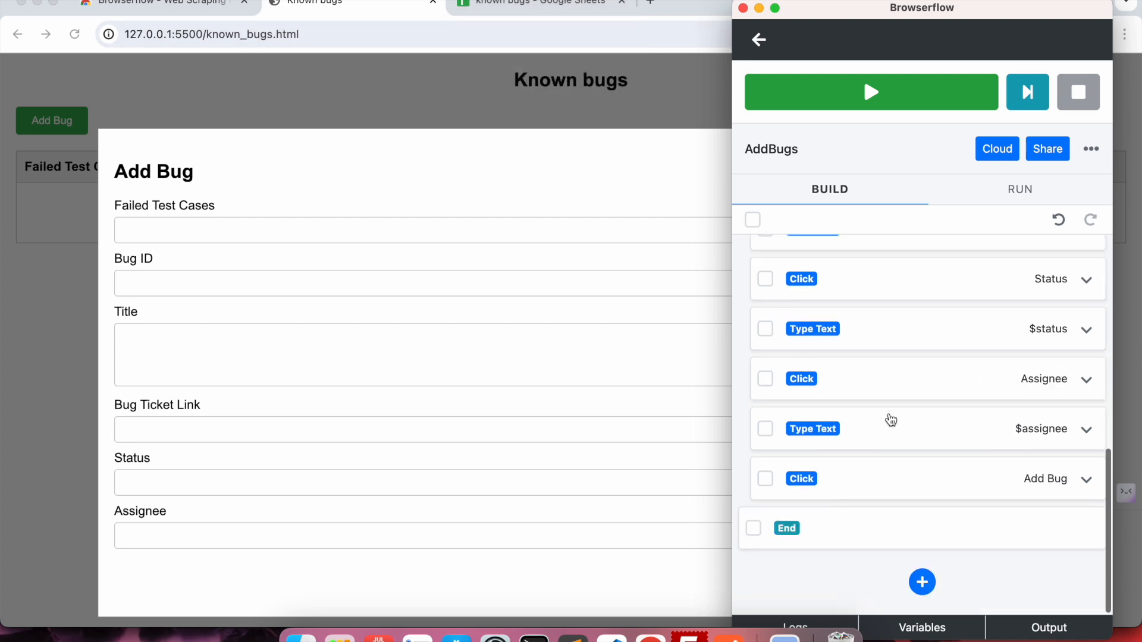
mouse_move(890, 420)
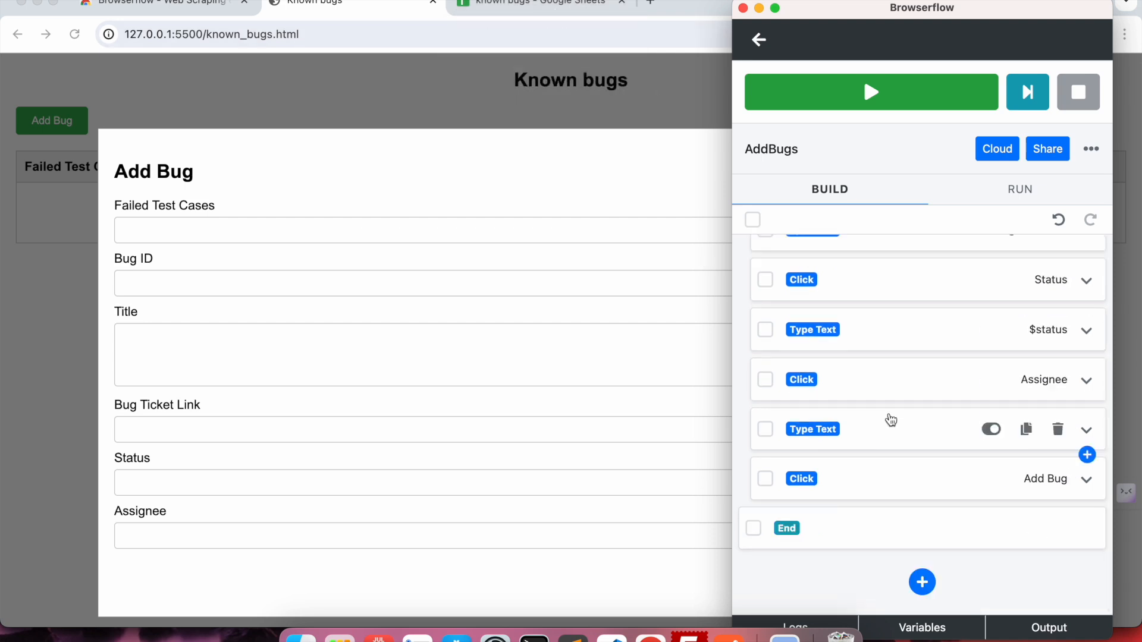
scroll(912, 380, up, 10)
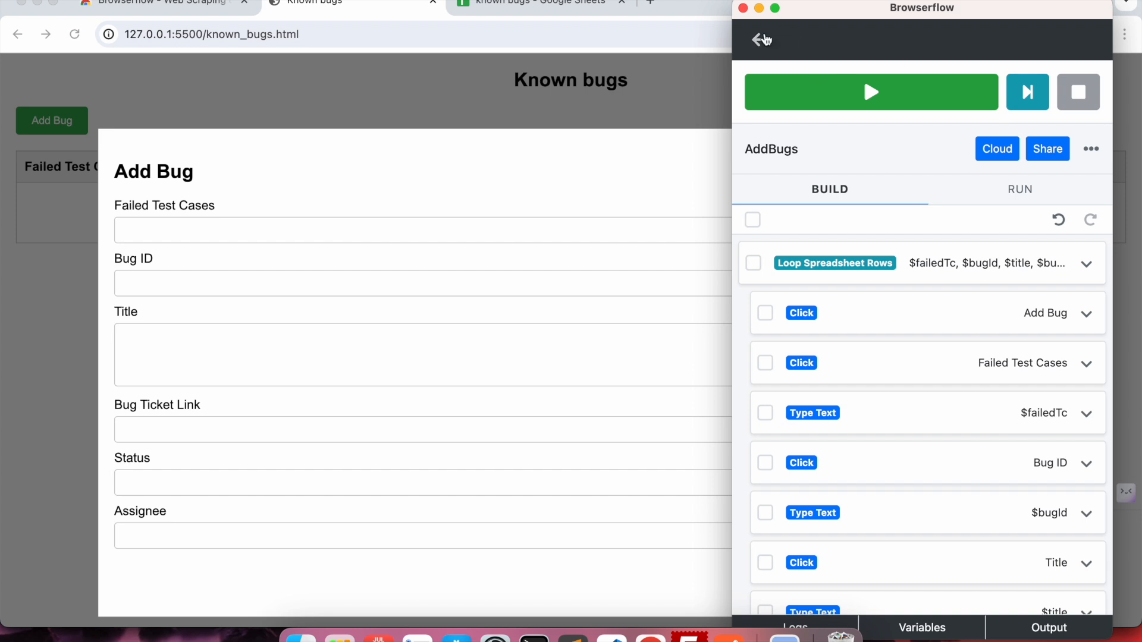
click(763, 40)
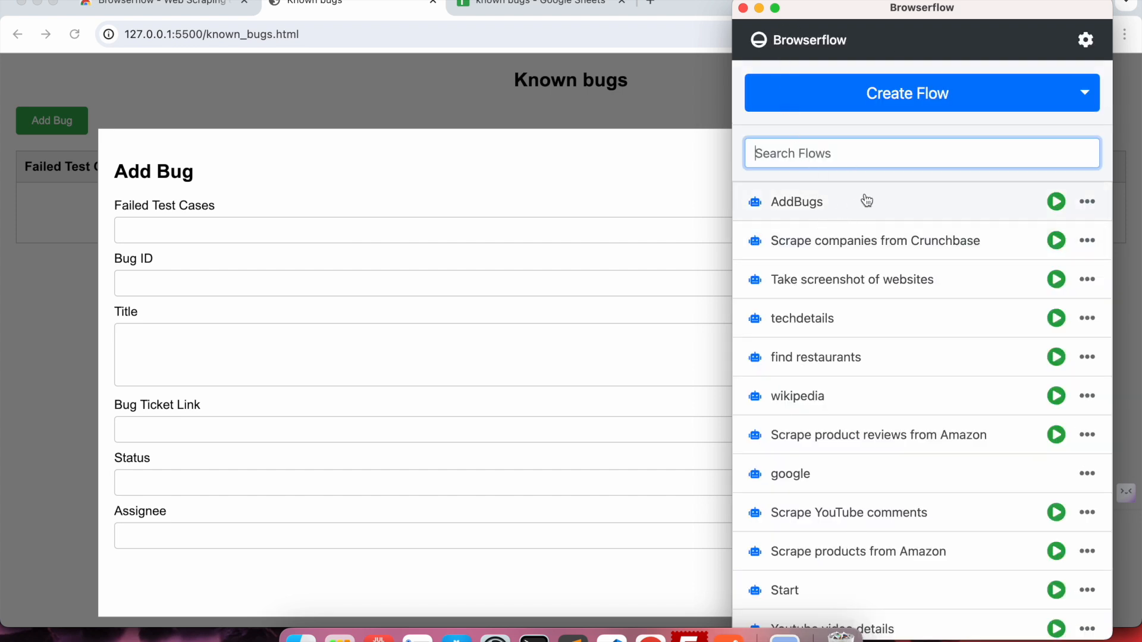
Close the empty Add Bug form and delete the existing bug entry from the Known bugs table.
click(664, 181)
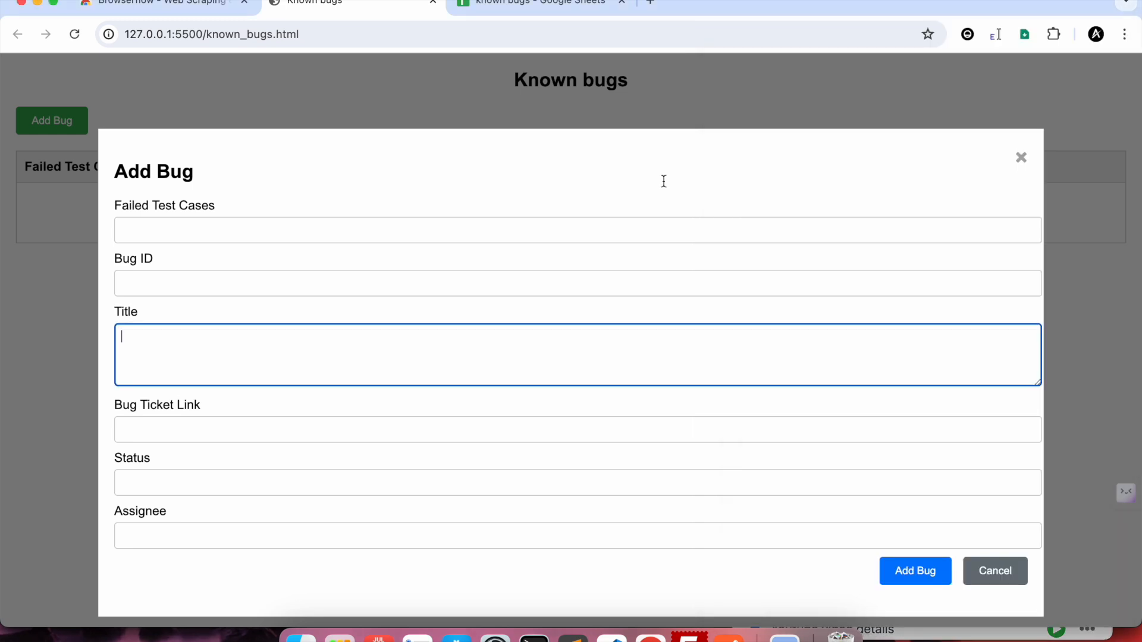
click(1024, 158)
click(998, 201)
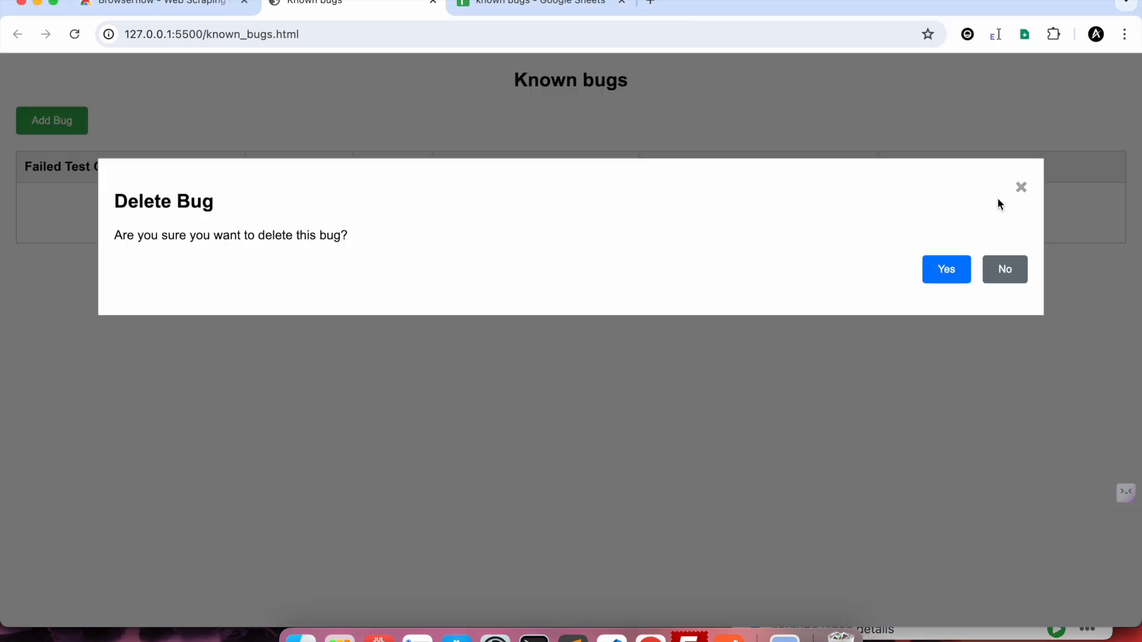
click(944, 272)
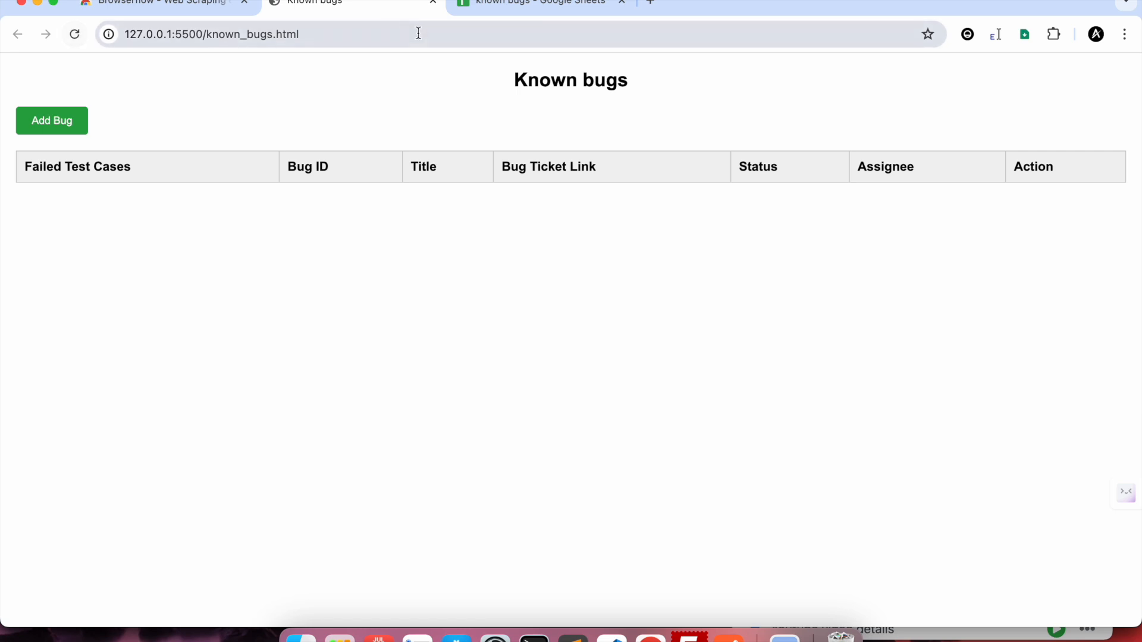
Review the source bug rows in A2:F11 of the known bugs spreadsheet.
click(534, 9)
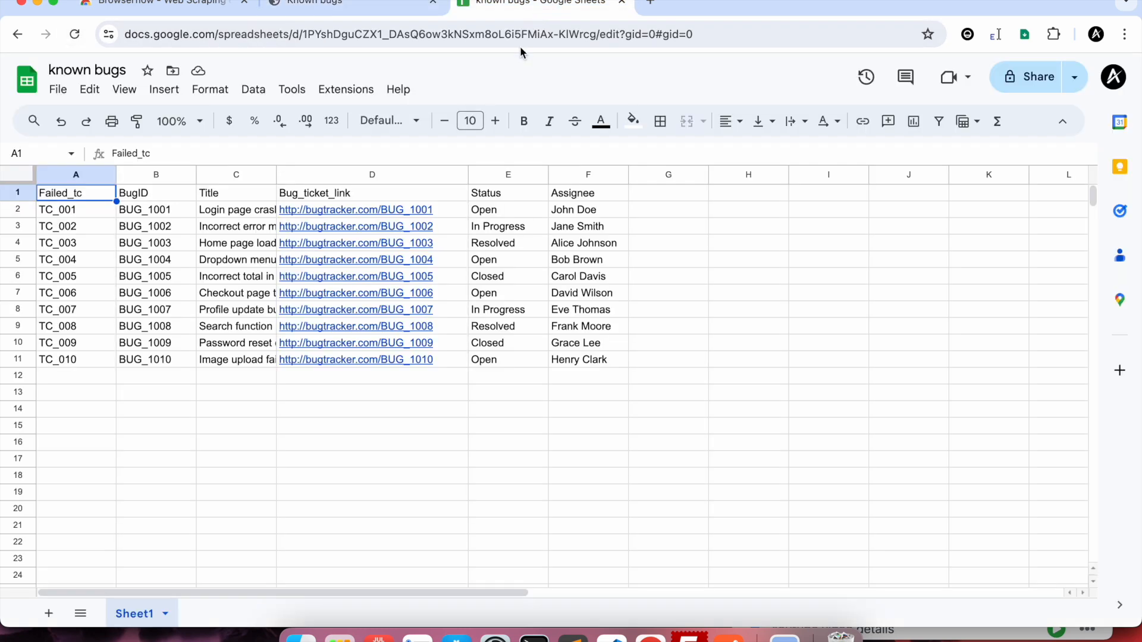
click(59, 214)
shift+click(611, 359)
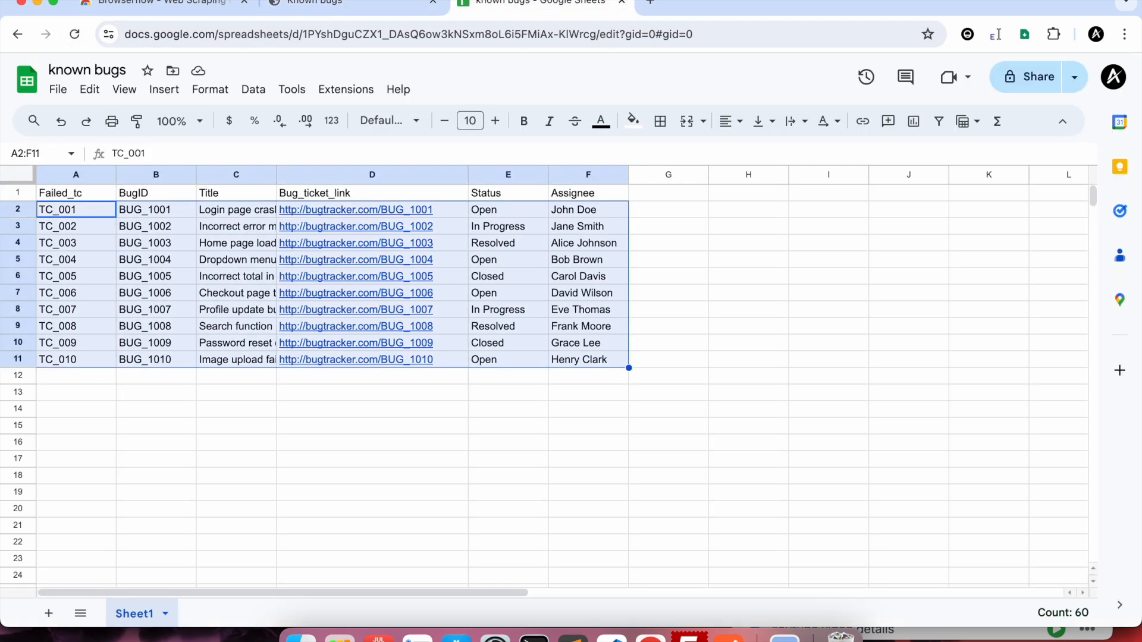
Run the AddBugs flow on the Known bugs page and move the Browserflow window aside from the form.
click(309, 6)
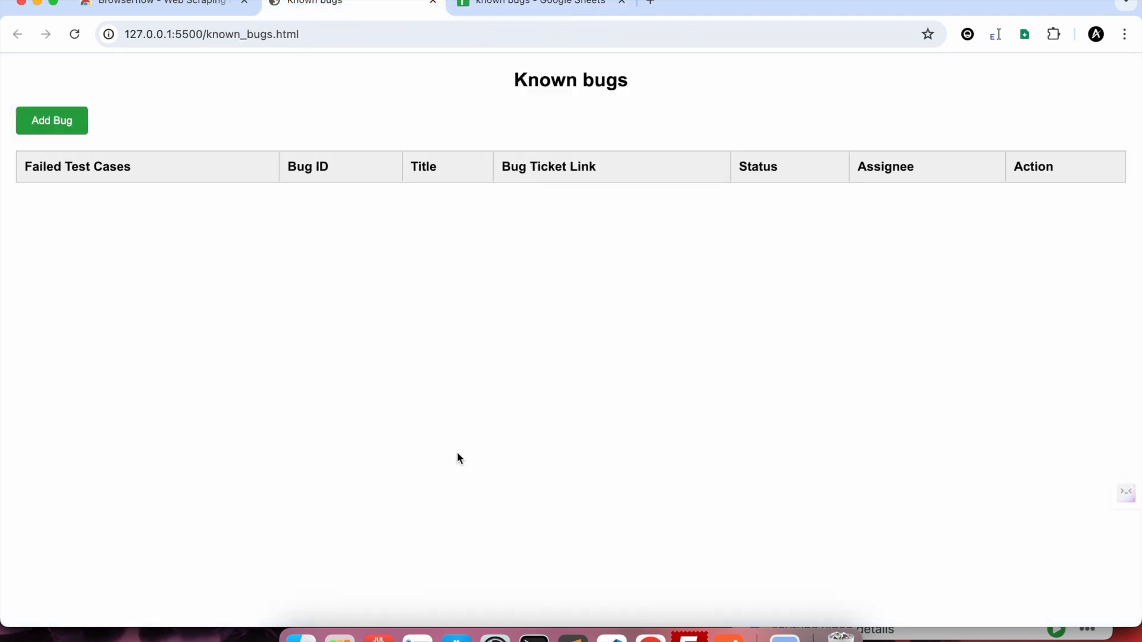
key(super+grave)
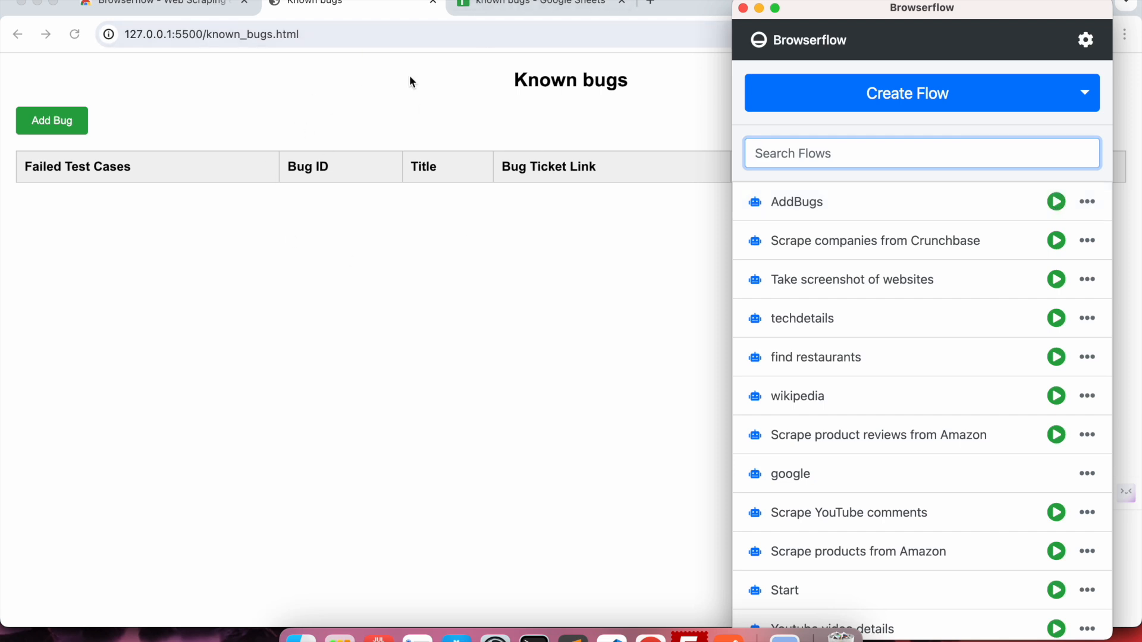
click(1057, 202)
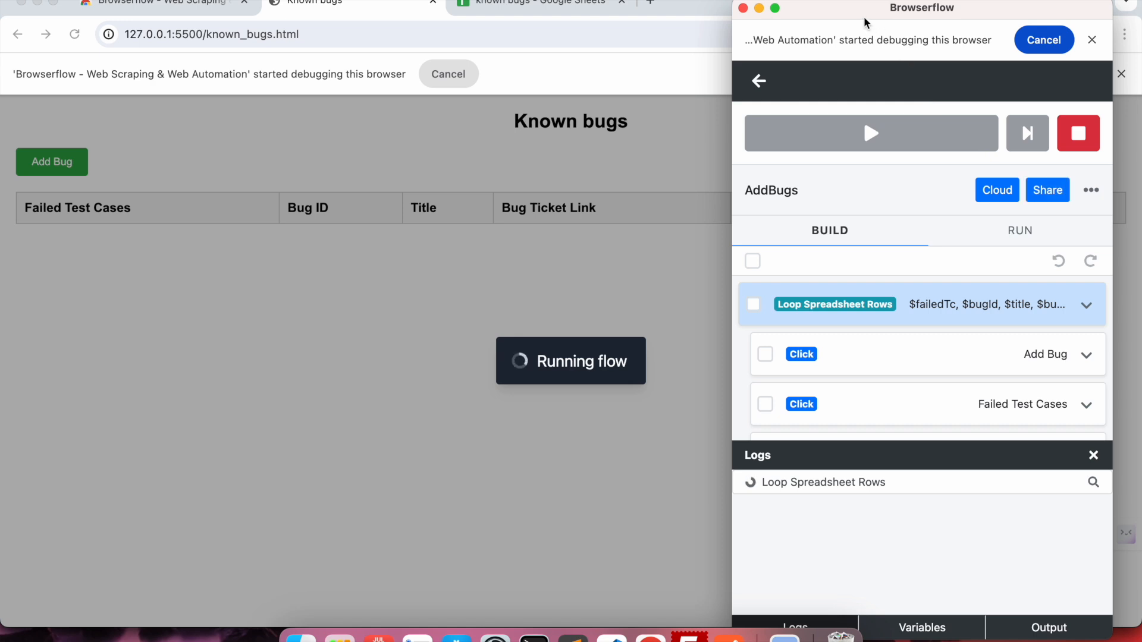
drag(864, 21, 1016, 28)
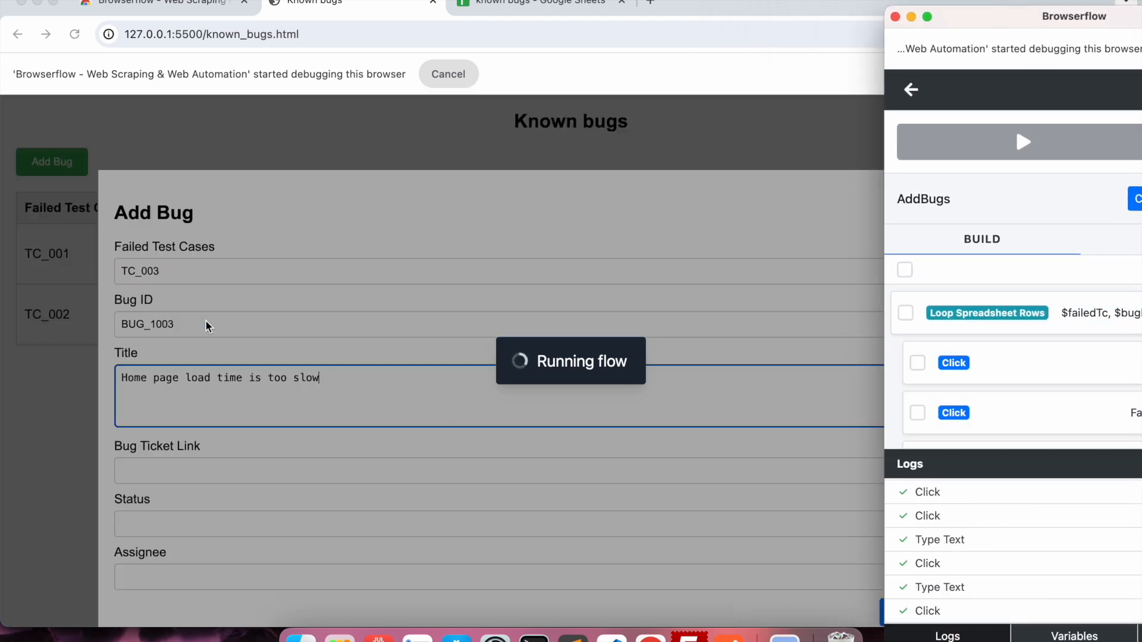
Examine the bug rows that the AddBugs run entered in the Known bugs table.
click(141, 323)
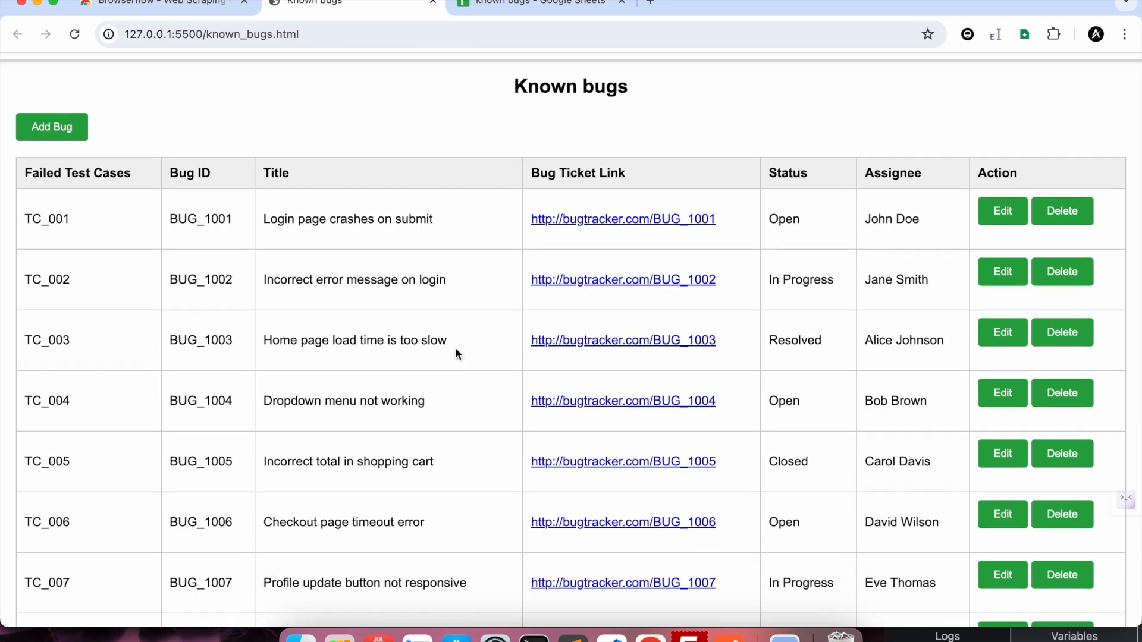
scroll(455, 349, down, 4)
scroll(455, 348, up, 4)
scroll(456, 349, down, 4)
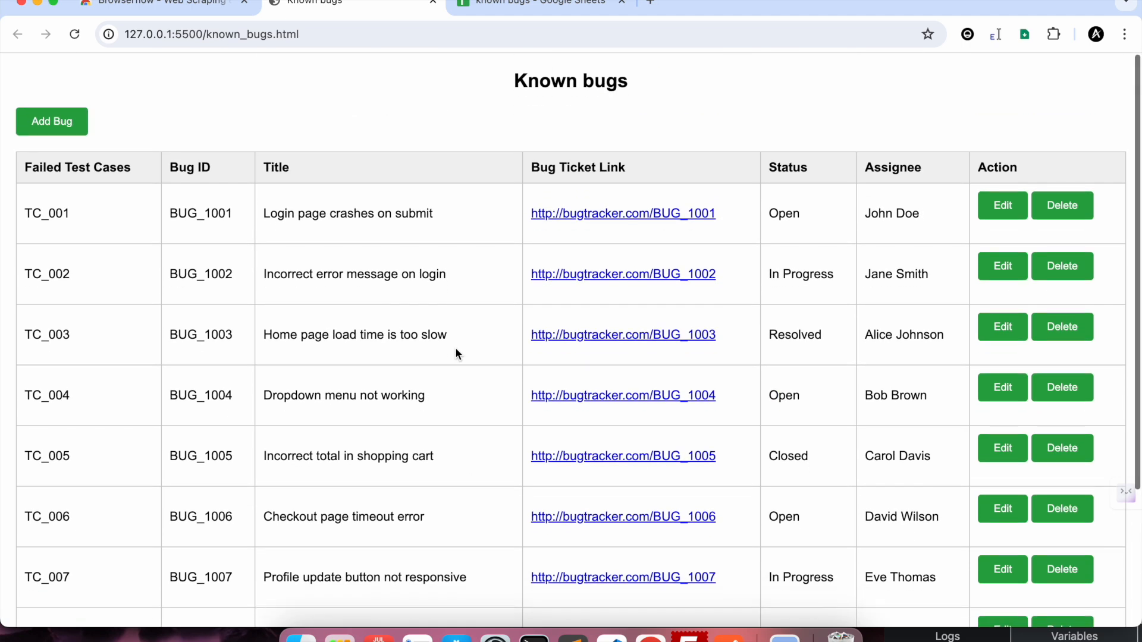
scroll(91, 175, up, 4)
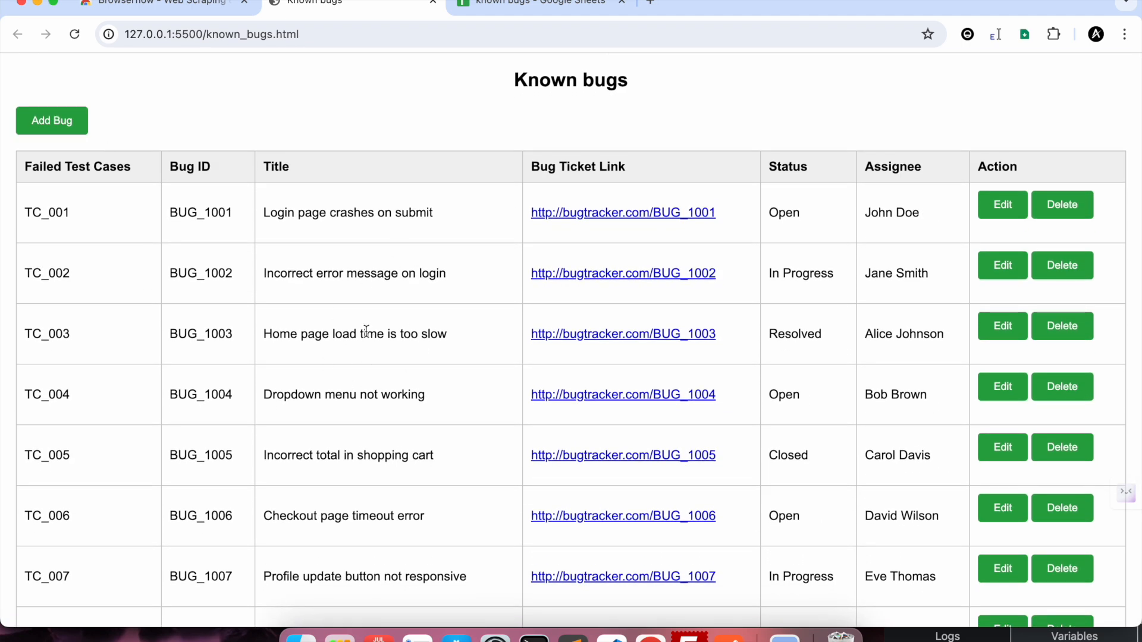
Compare the known bugs spreadsheet rows with the entries on the Known bugs page.
click(523, 4)
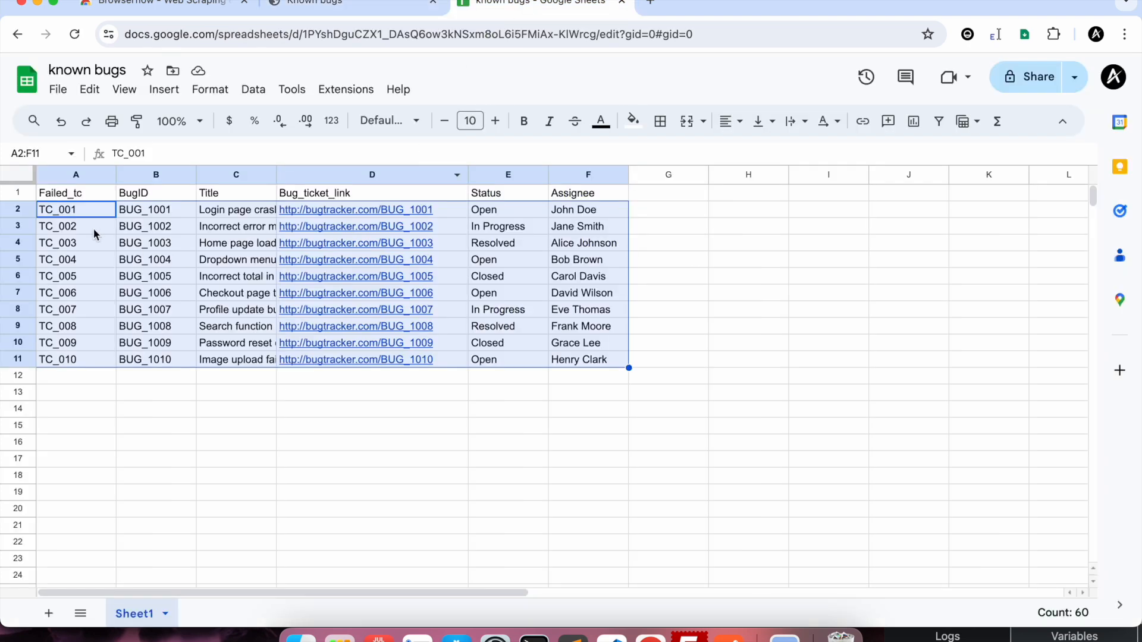
click(70, 215)
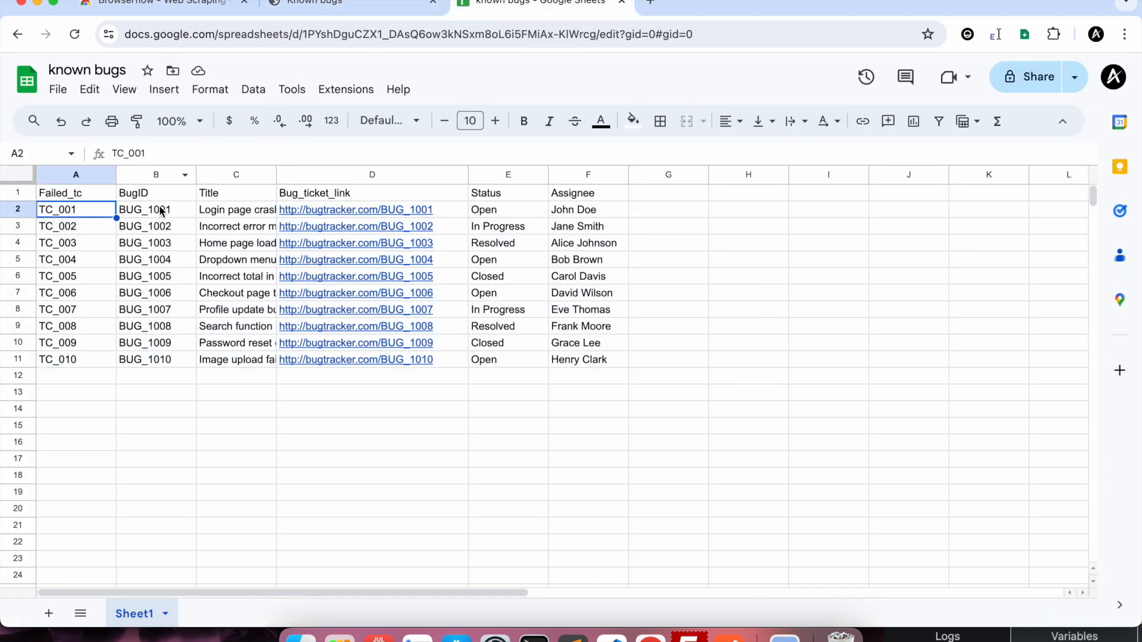
click(348, 5)
drag(163, 214, 408, 214)
click(424, 214)
scroll(682, 416, down, 5)
scroll(681, 420, up, 5)
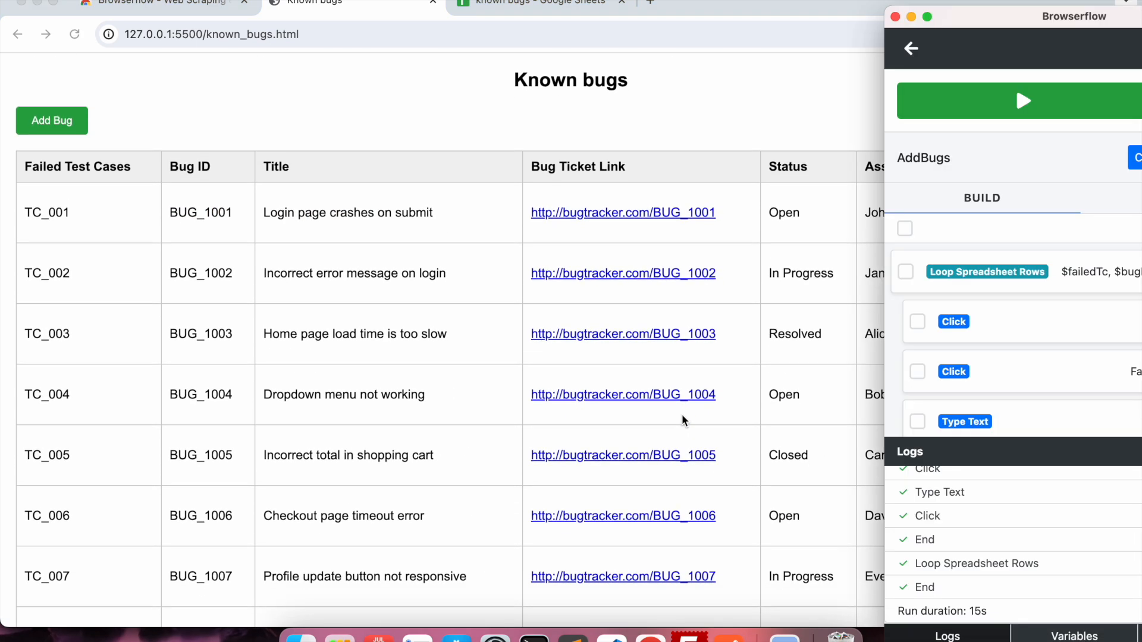
click(538, 11)
scroll(401, 382, down, 15)
scroll(402, 382, up, 15)
click(325, 5)
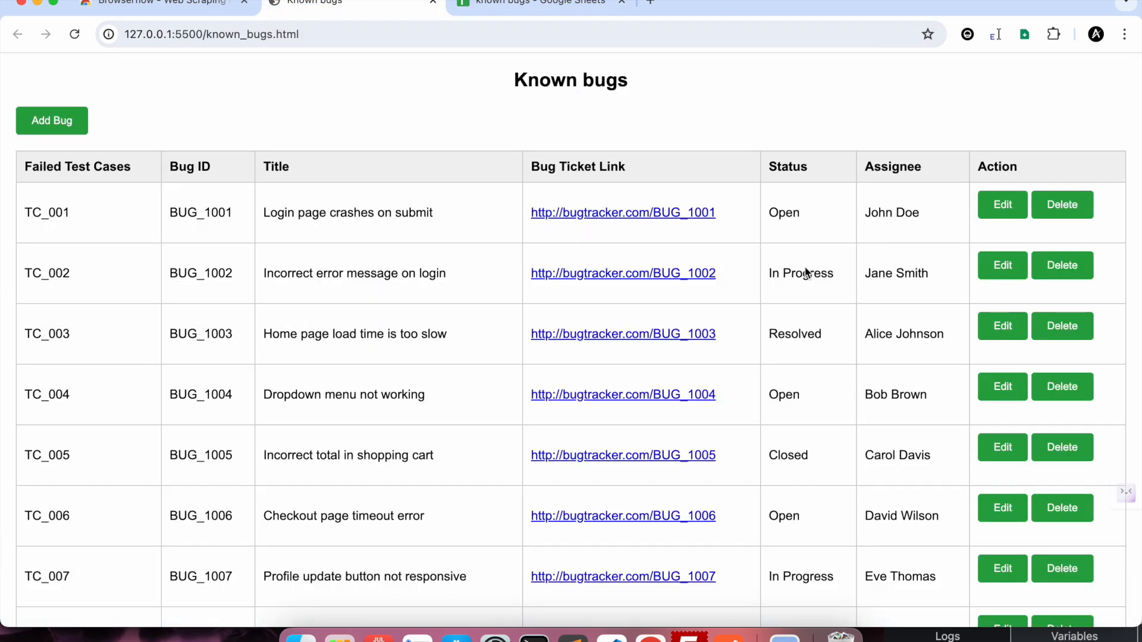
Look through the AddBugs run logs in the Browserflow window and close them.
key(super+grave)
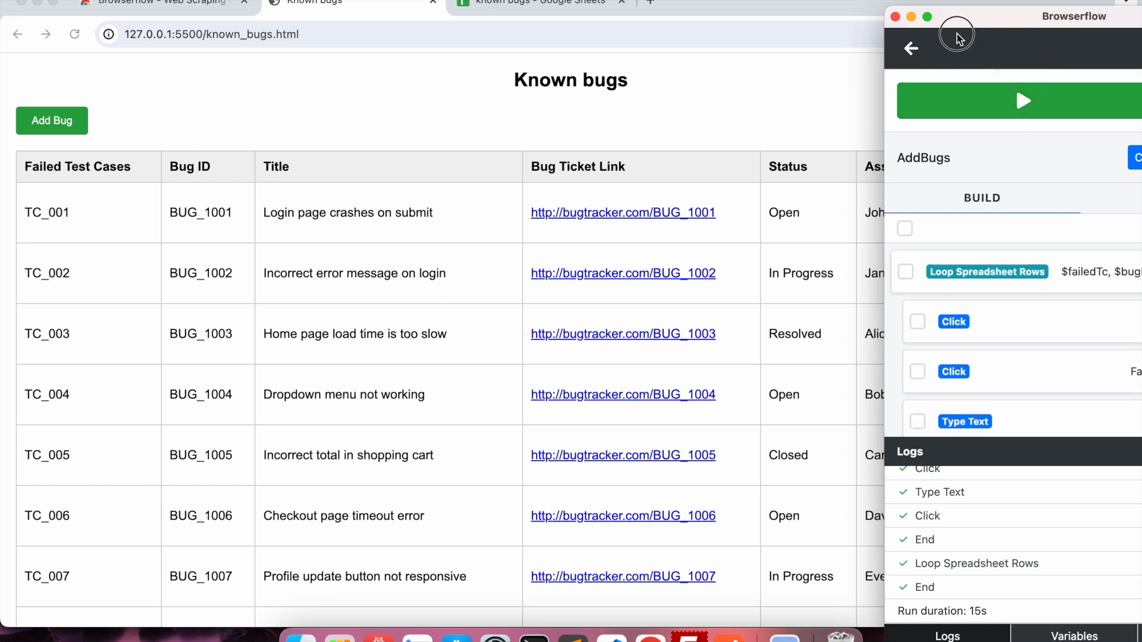
drag(1108, 27, 853, 6)
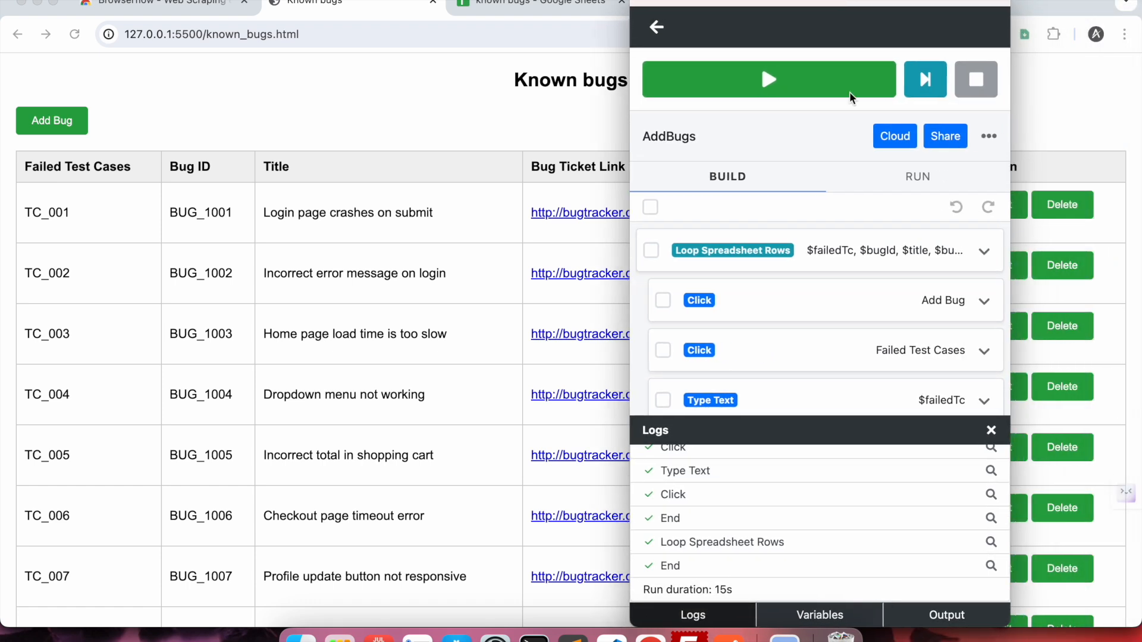
scroll(816, 526, up, 10)
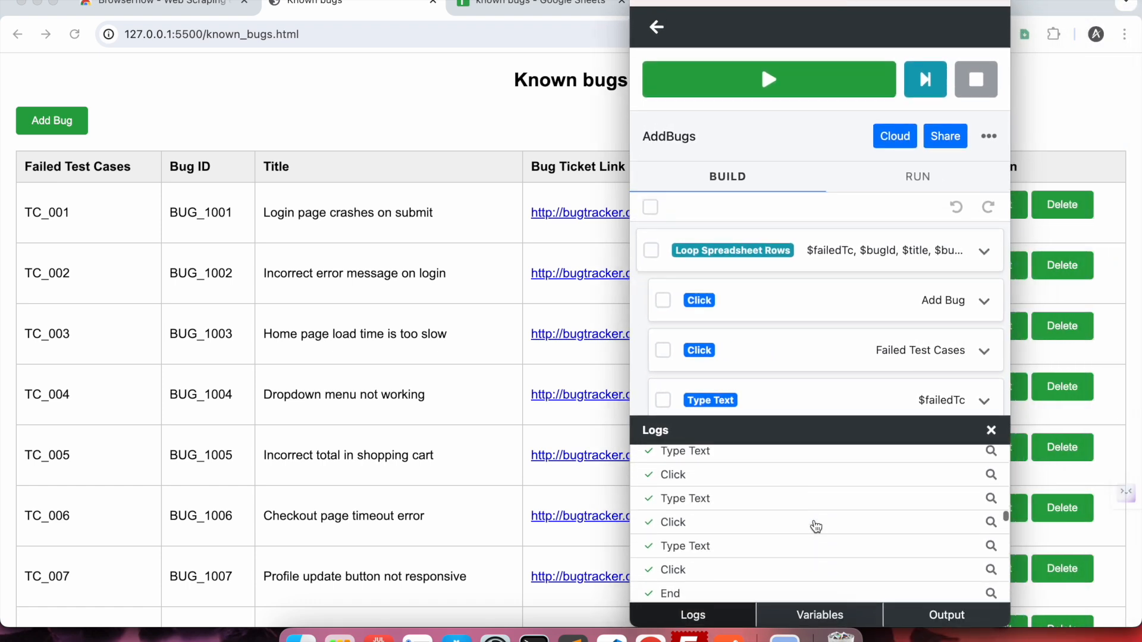
scroll(816, 526, down, 10)
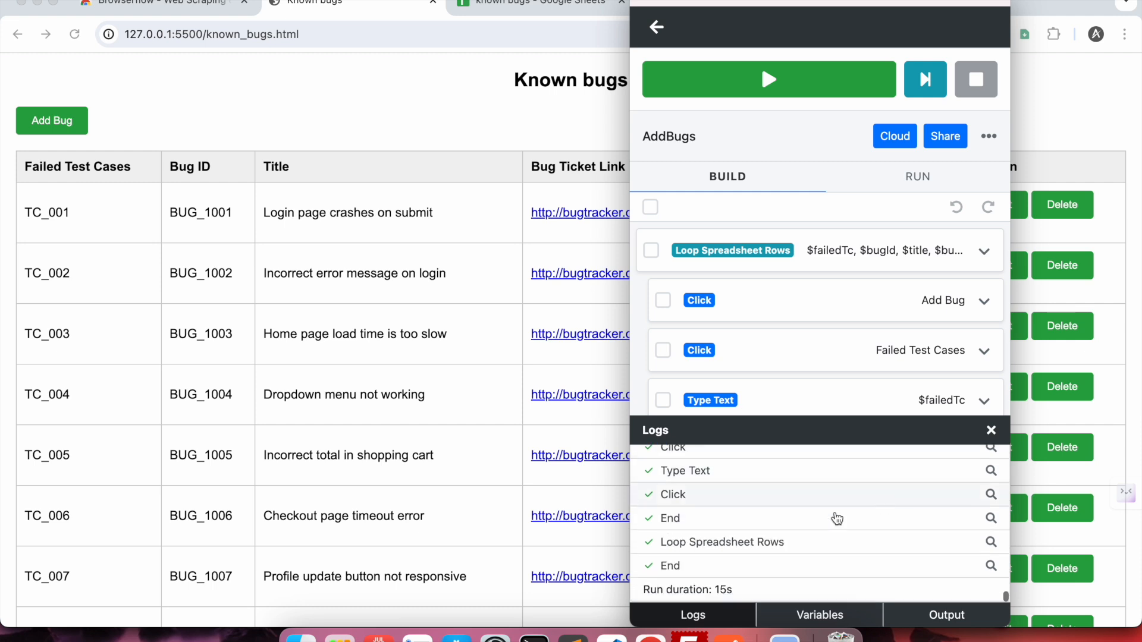
click(992, 430)
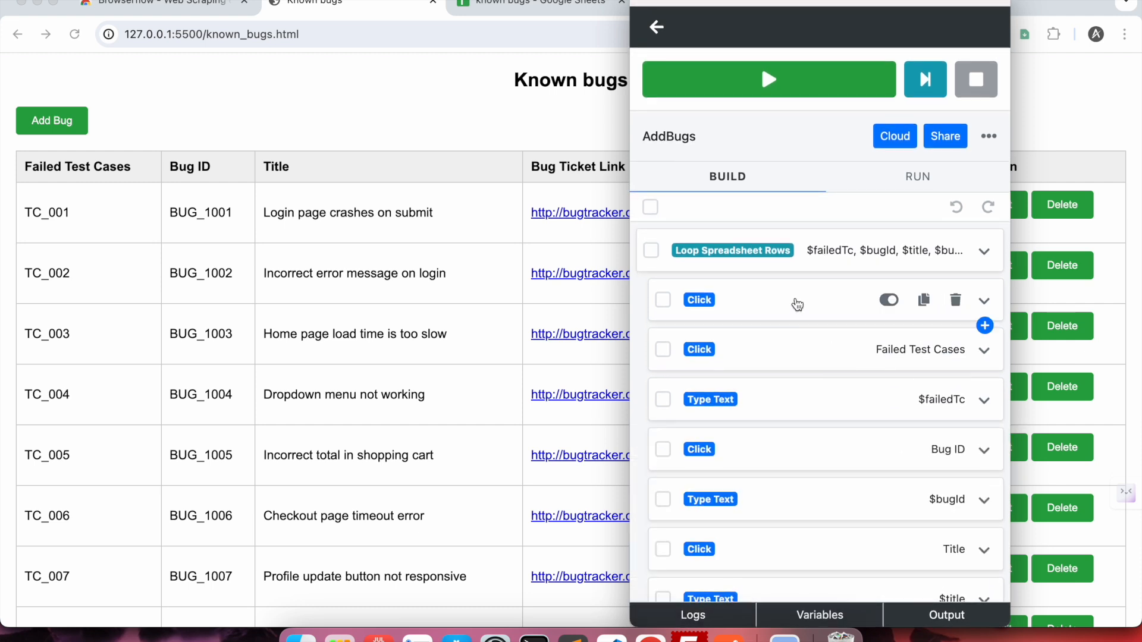
Review the completed Known bugs table from its first to its last row alongside the AddBugs flow.
key(super+grave)
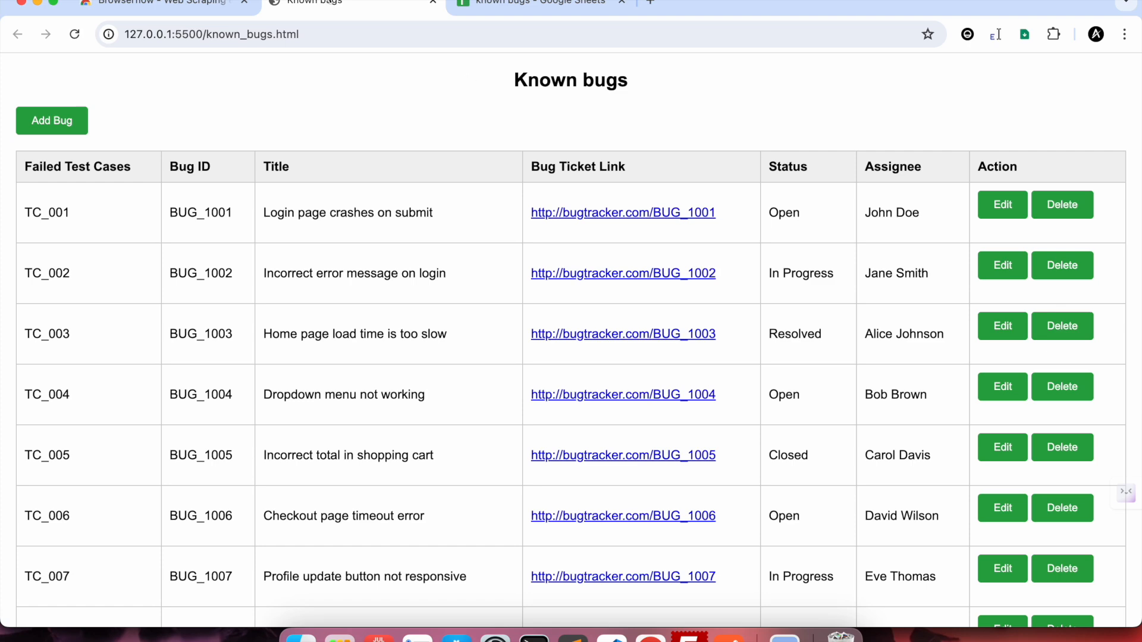
scroll(559, 262, down, 4)
scroll(555, 280, up, 4)
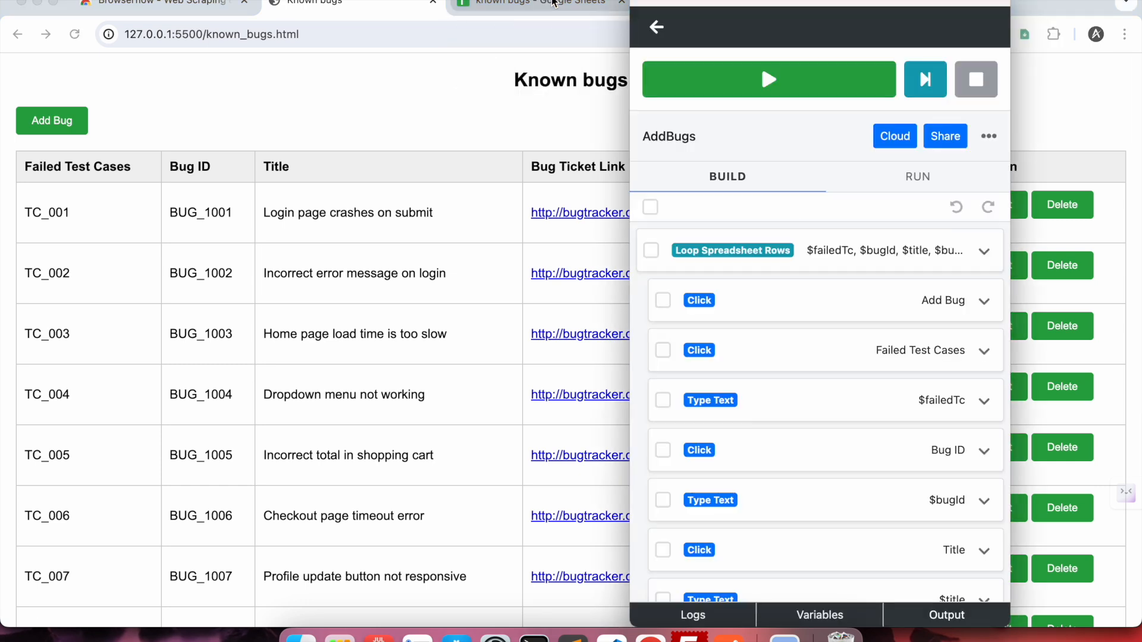
click(761, 97)
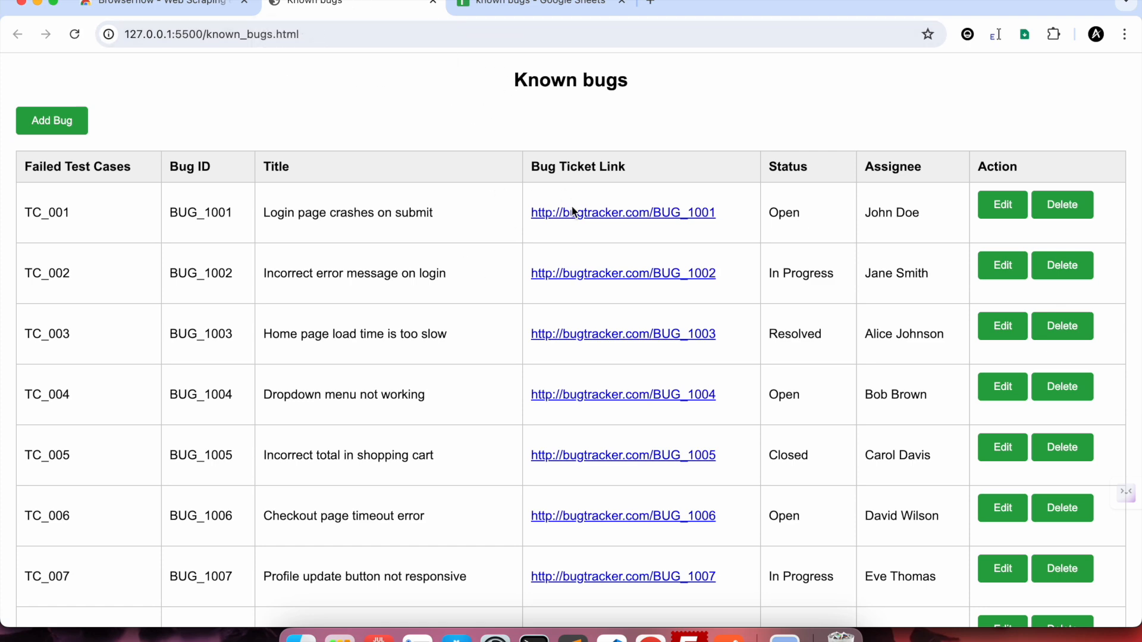
scroll(477, 268, down, 3)
scroll(476, 268, up, 3)
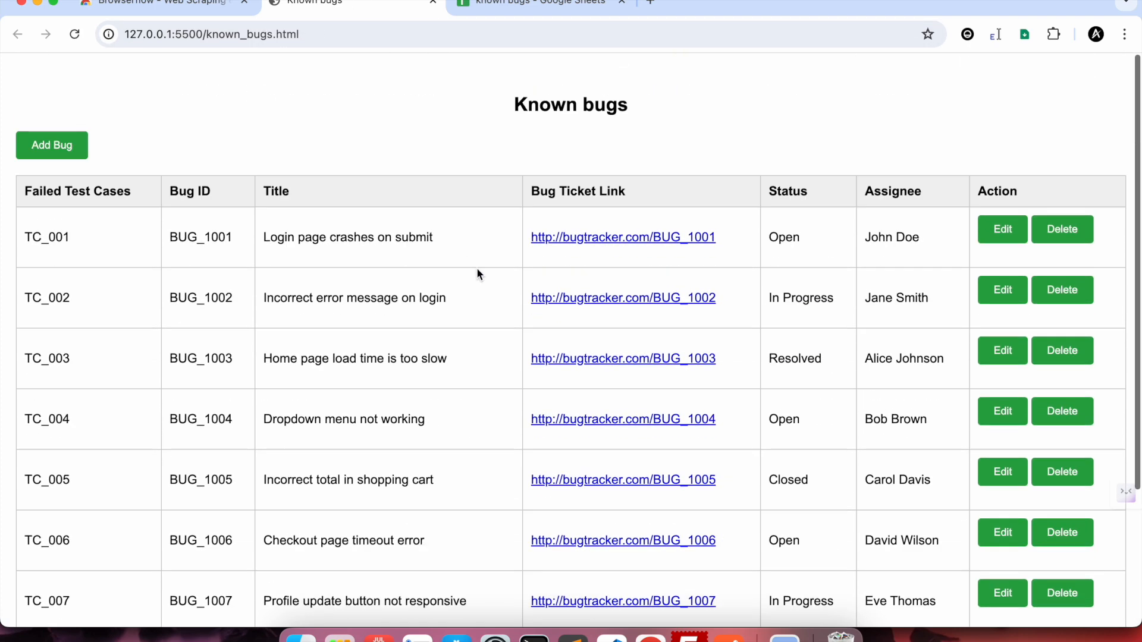
key(super+grave)
click(527, 111)
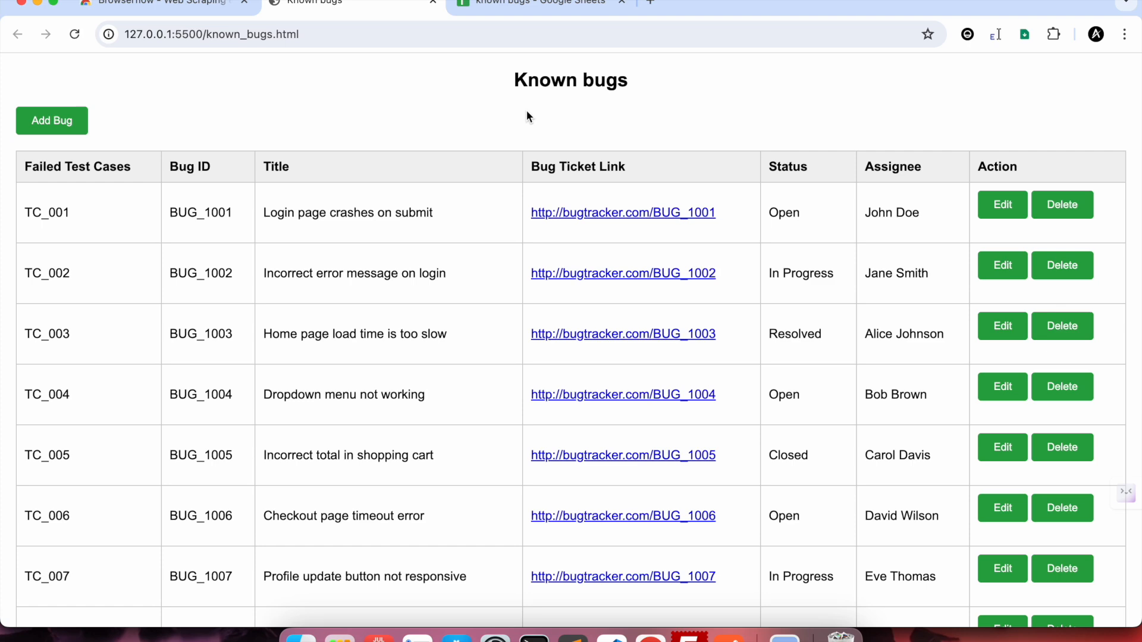
scroll(470, 252, down, 4)
scroll(470, 253, up, 4)
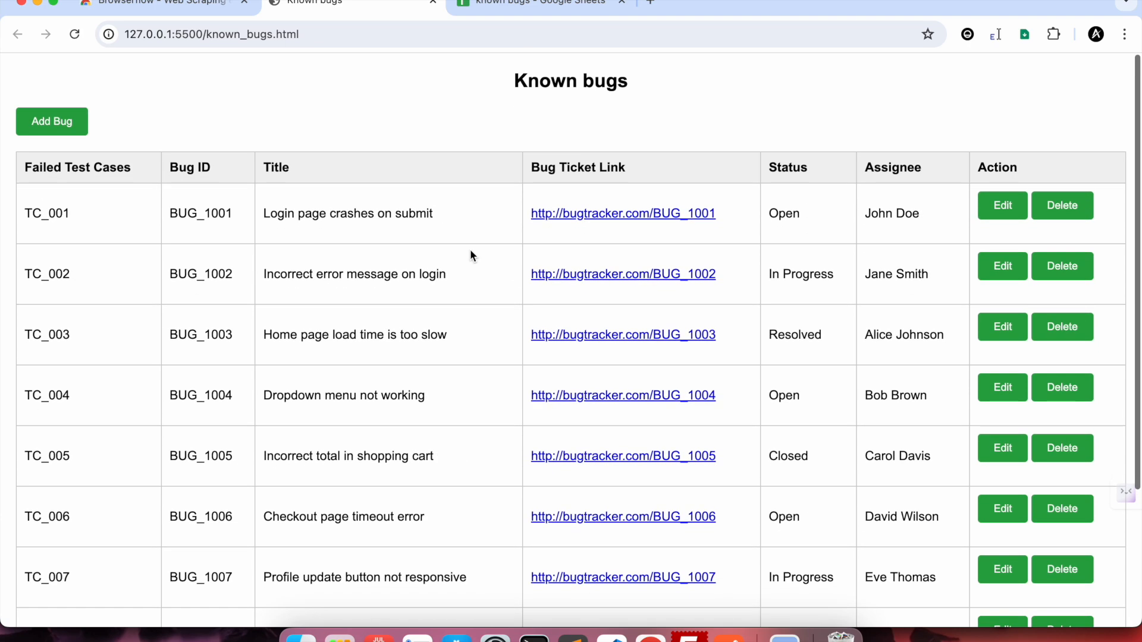